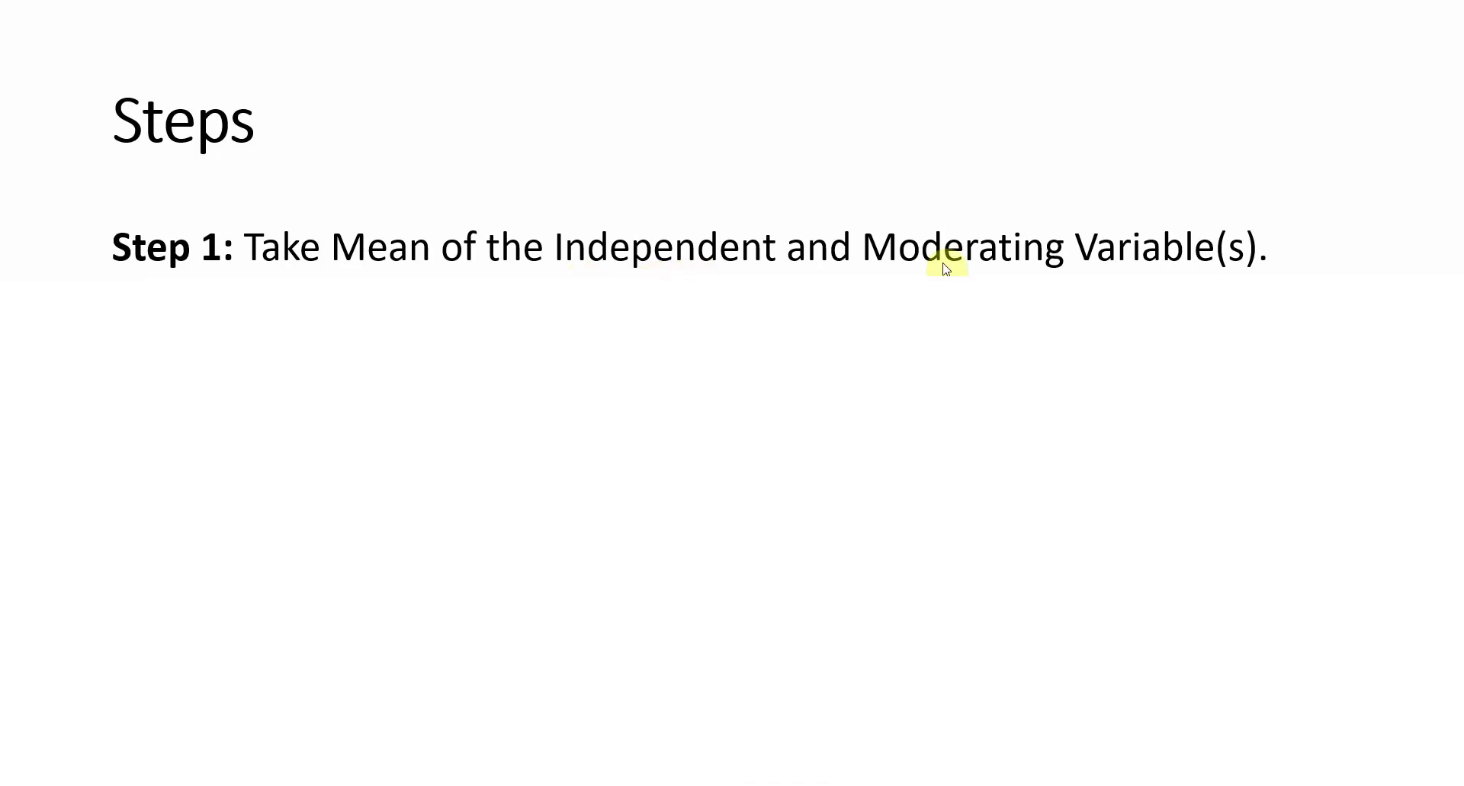
- End the slide show and review the Proposed Model slide, returning to the Steps slide
key("Escape")
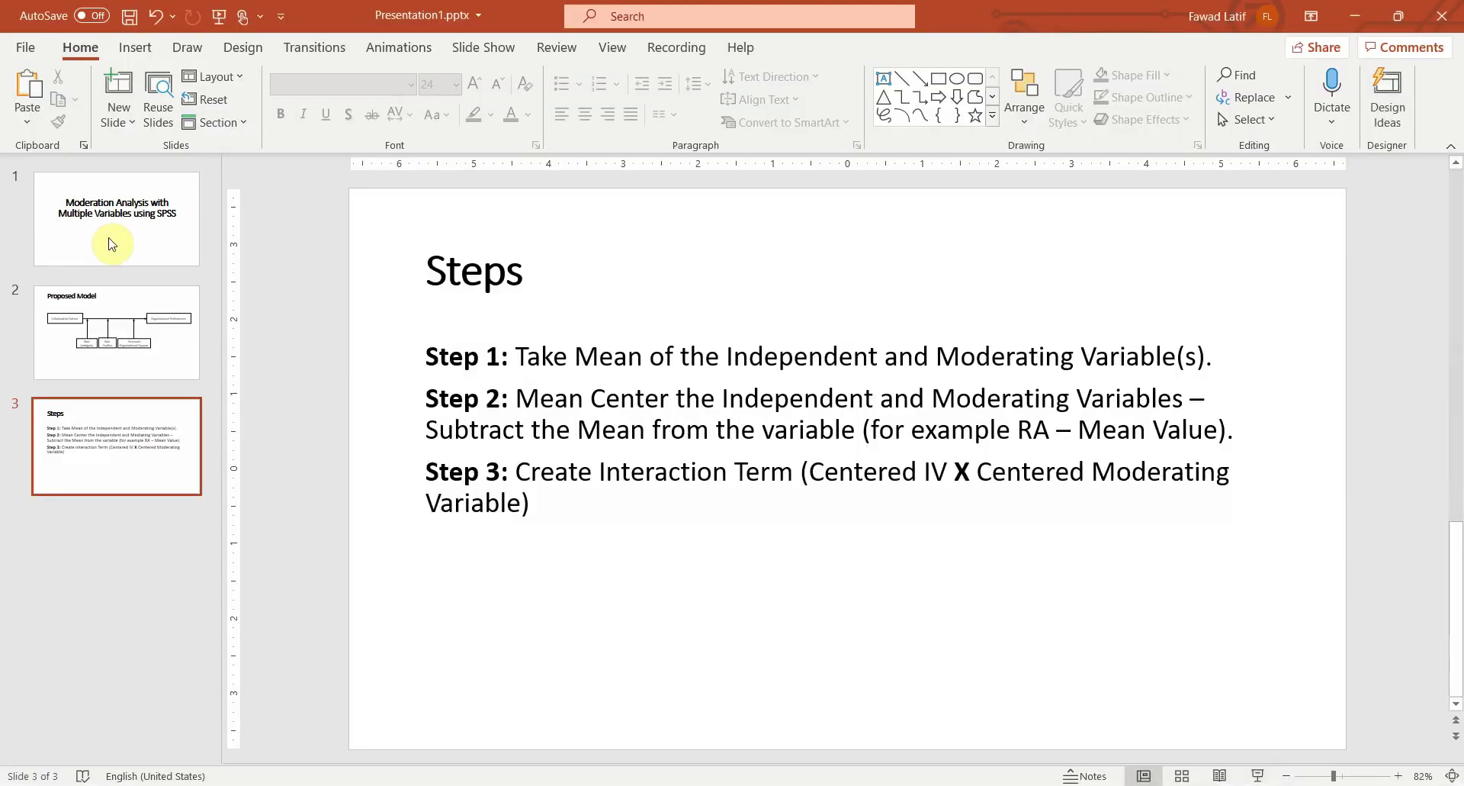
left_click(112, 329)
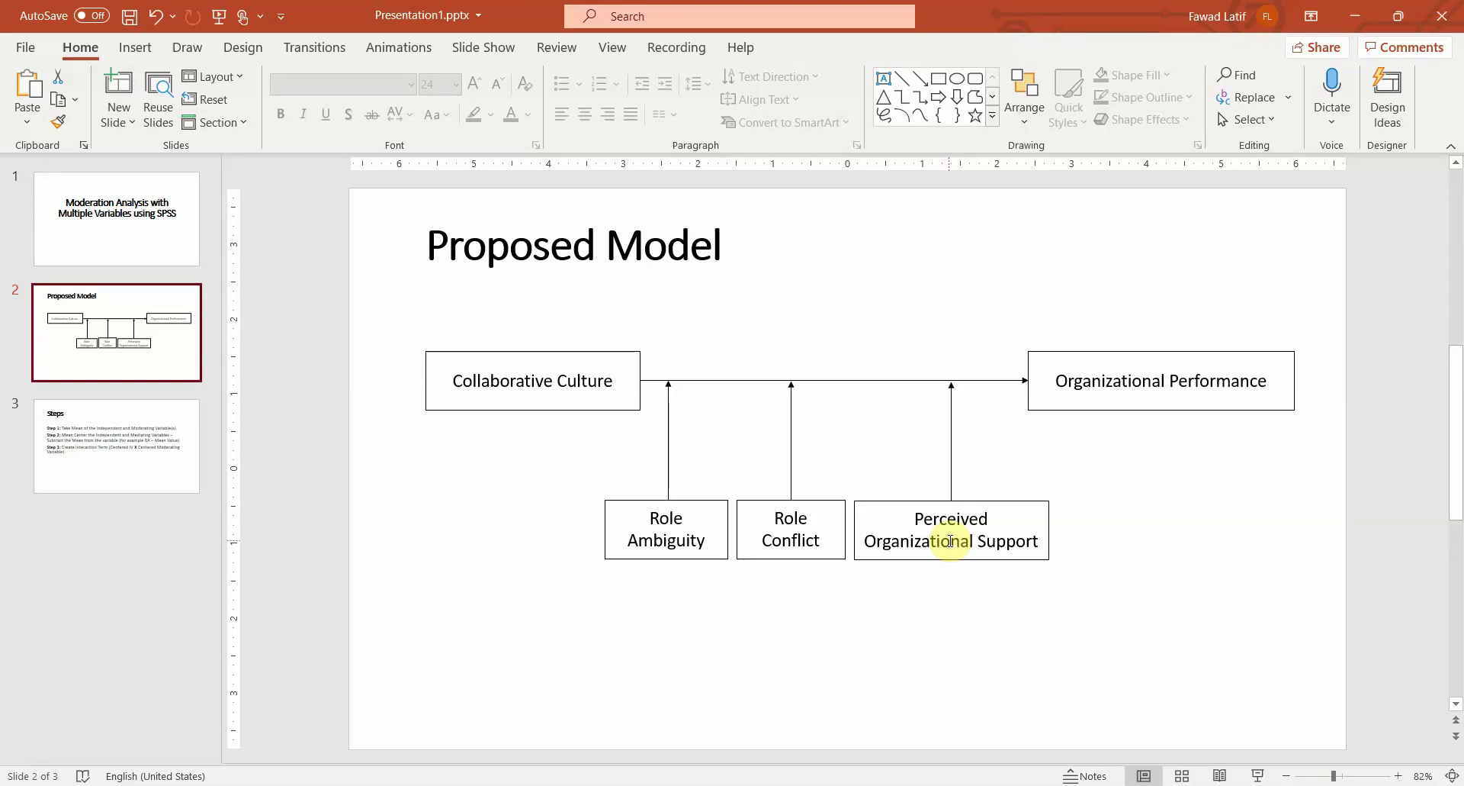
left_click(170, 448)
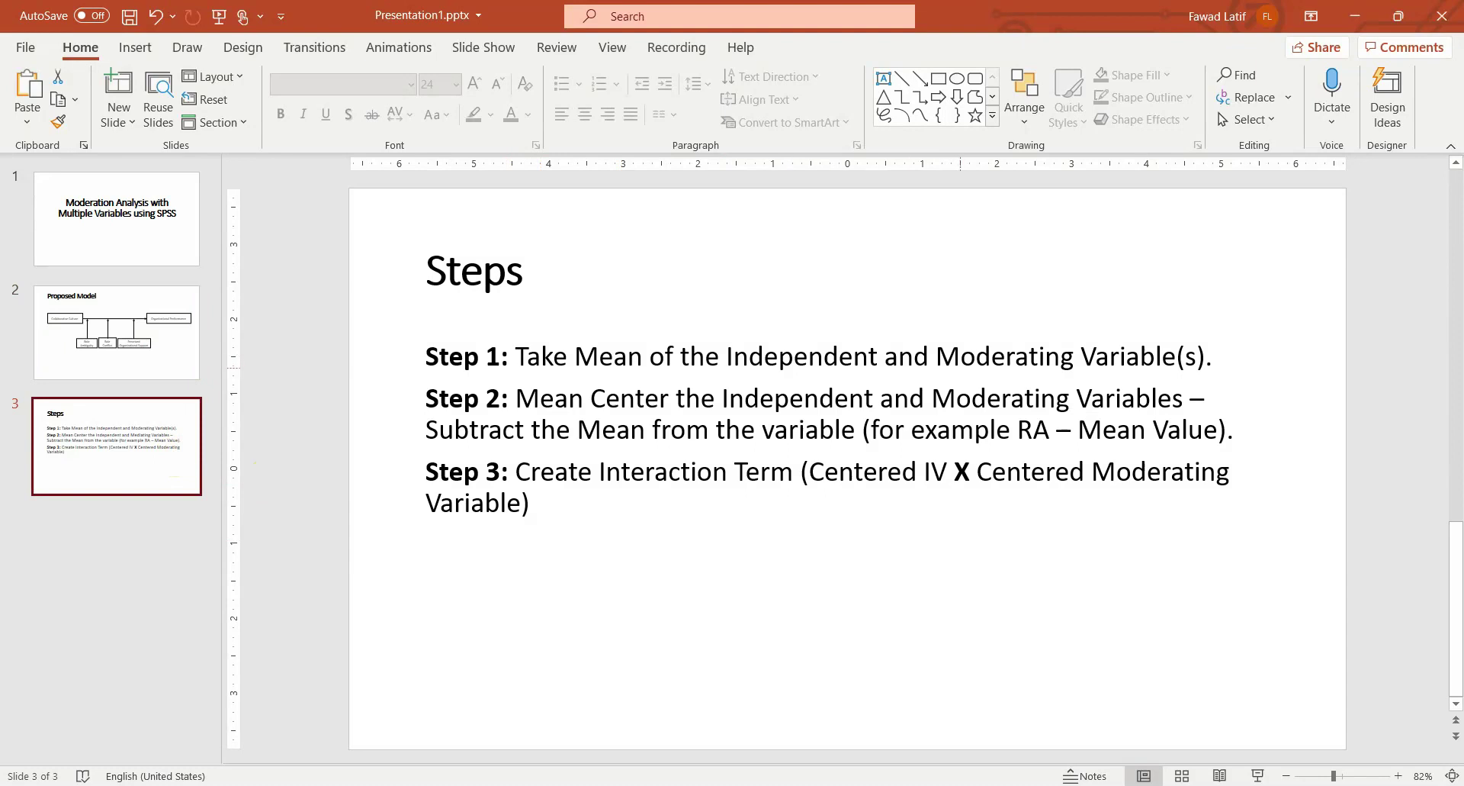
- Switch to the SPSS Data Editor and examine the CC1 to CC6 indicators and the composite variables at the end of the variable list
key("alt+Tab")
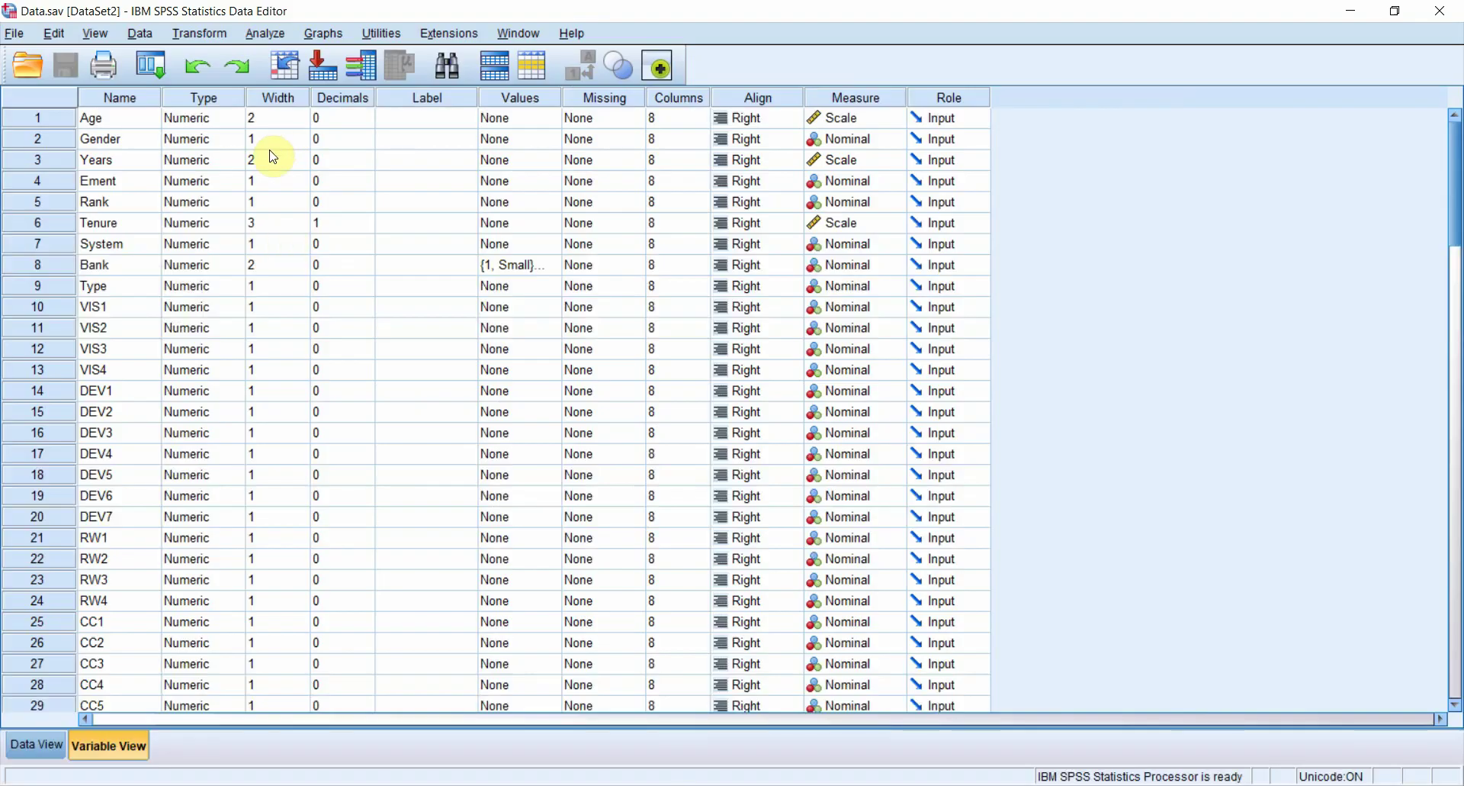
left_click_drag(1449, 217, 1457, 550)
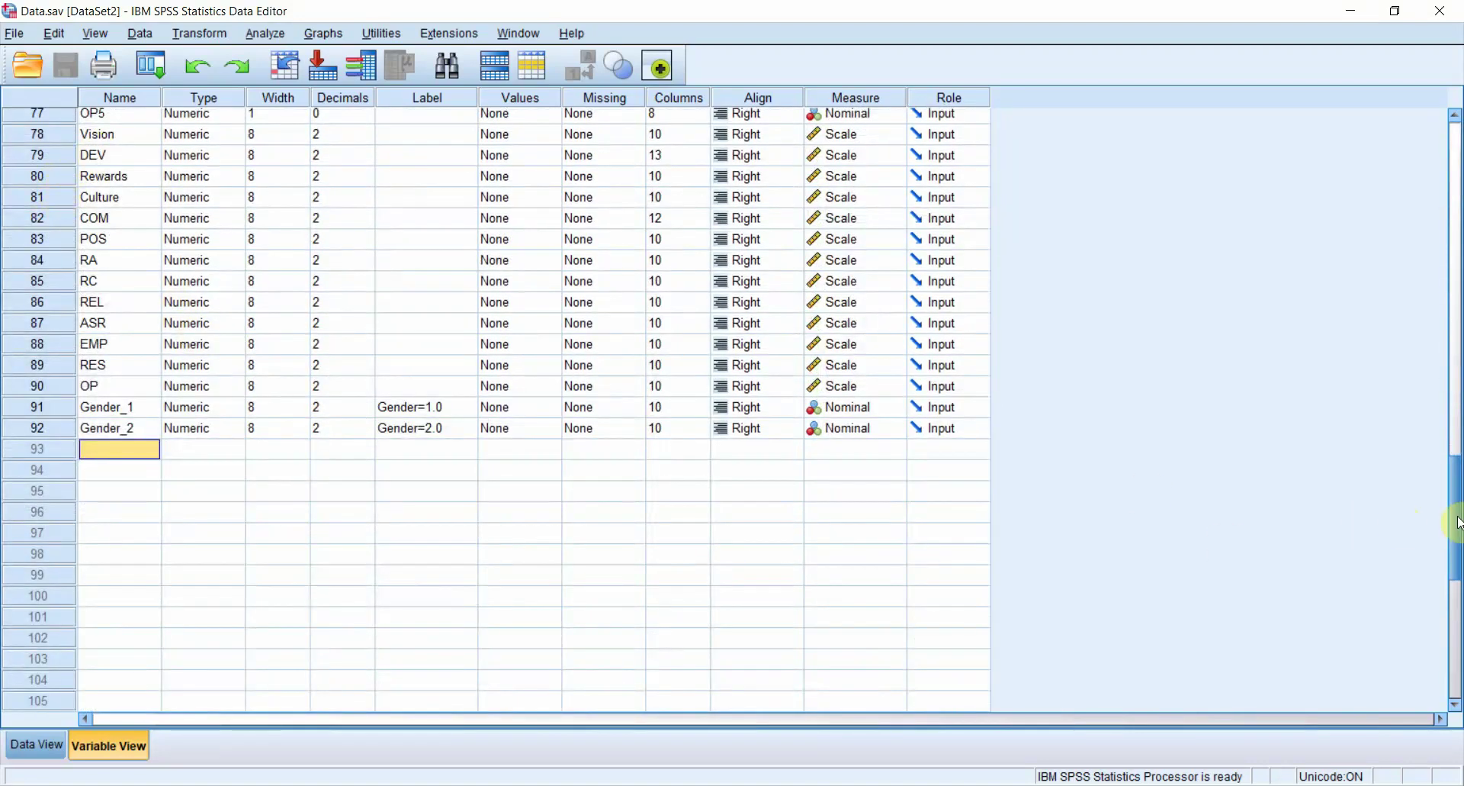
left_click_drag(1457, 523, 1458, 225)
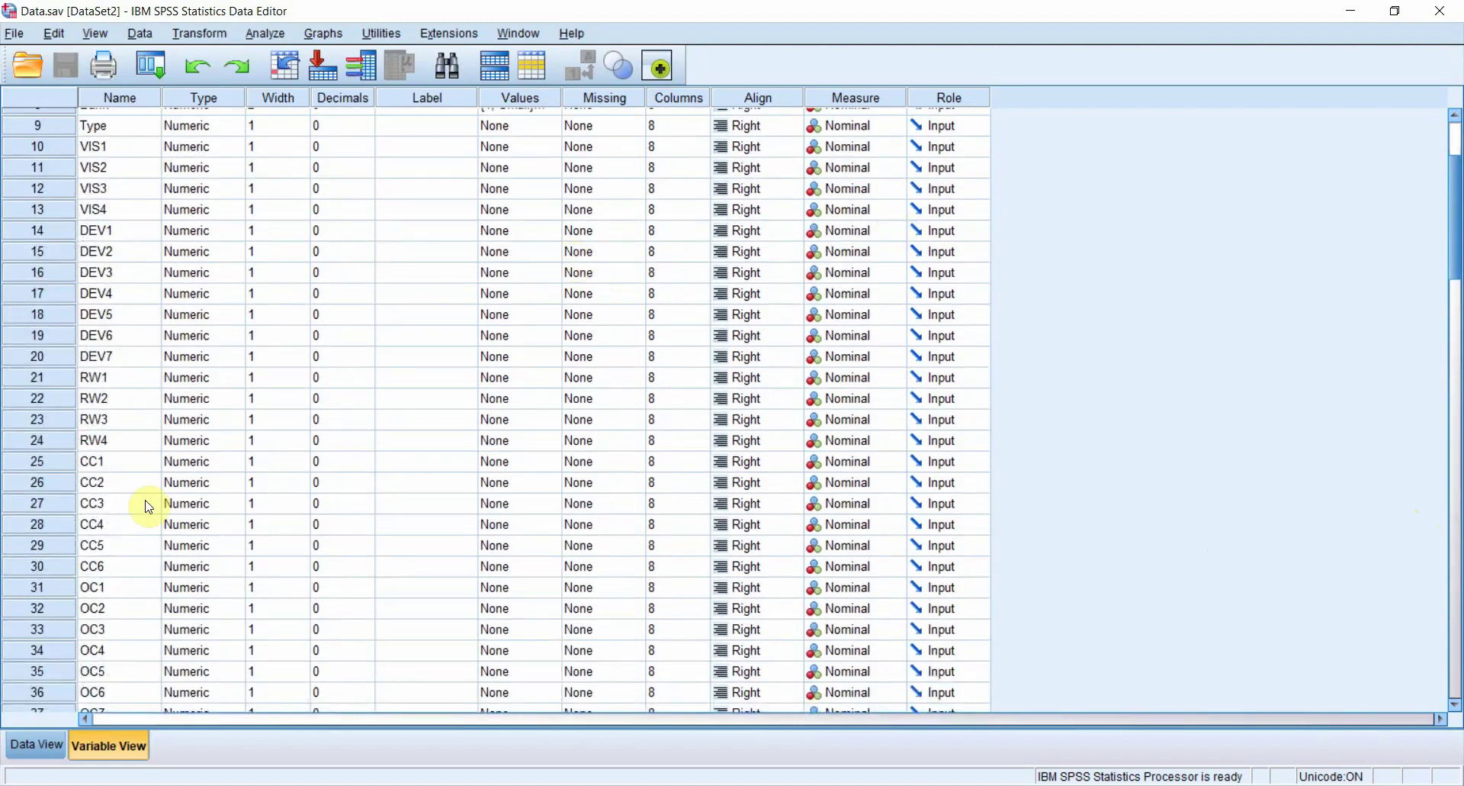
left_click(52, 461)
key("shift+Down")
key("shift+Down")
key("shift+Down")
key("shift+Down")
key("shift+Down")
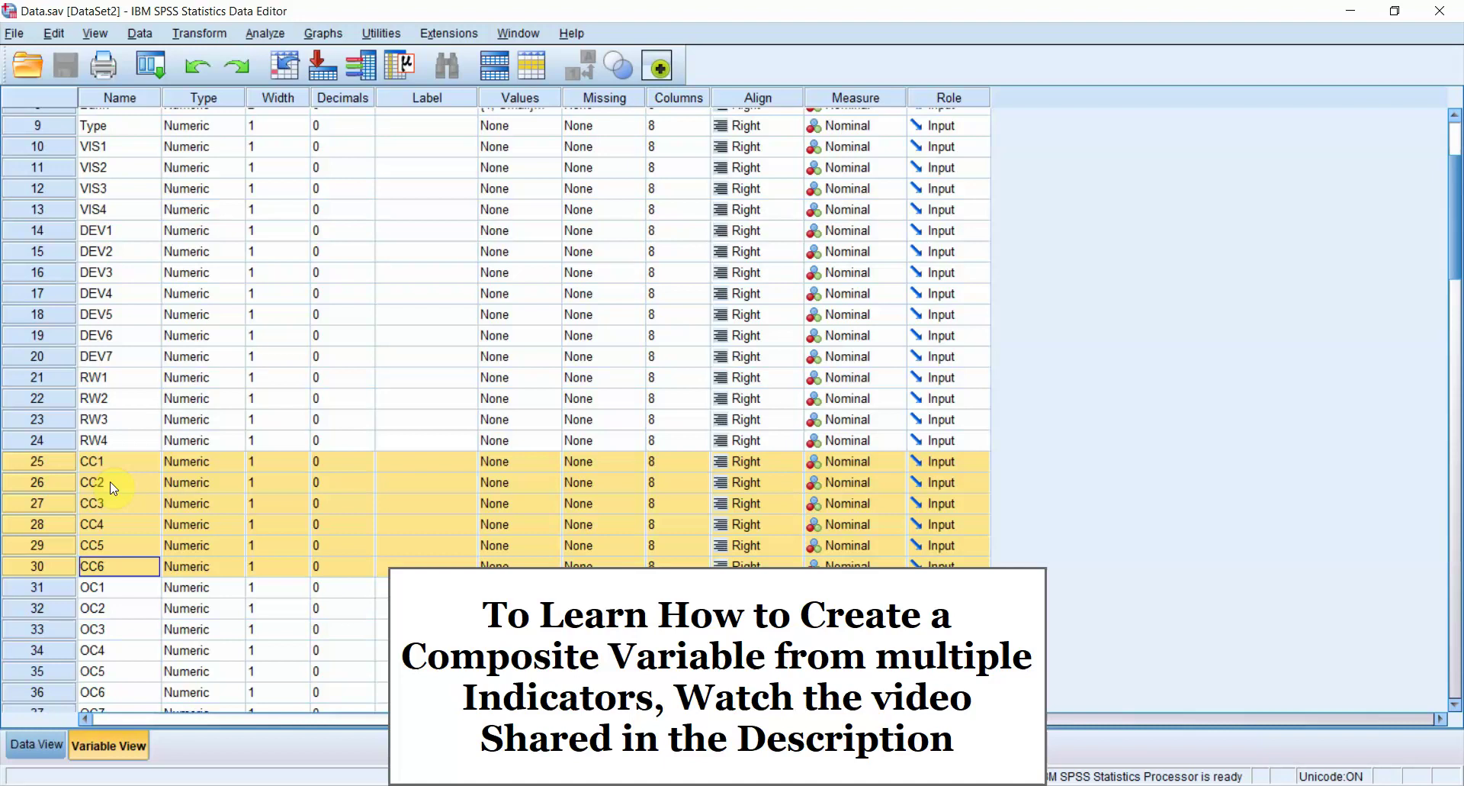
left_click(204, 33)
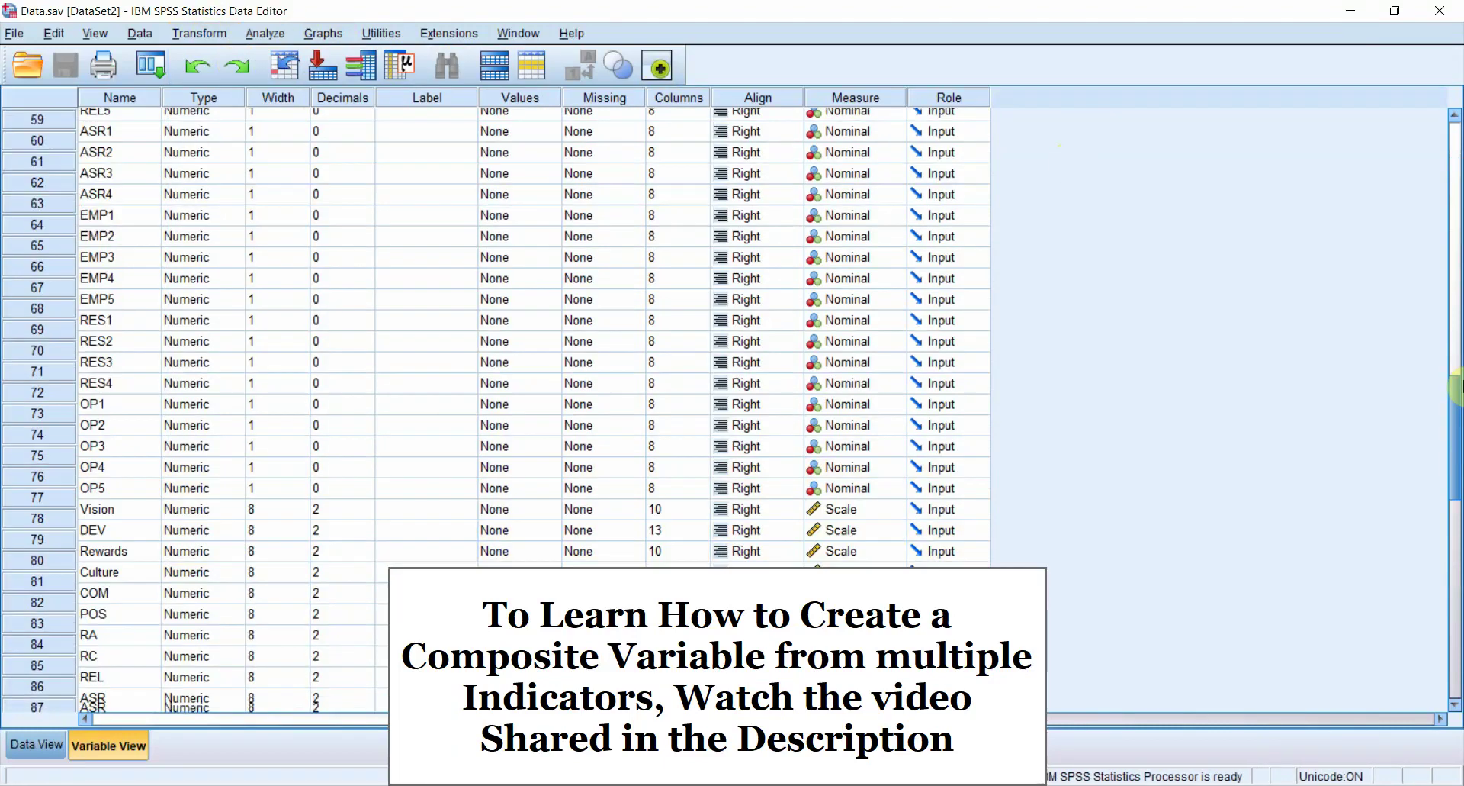
scroll(1457, 385, "down", 5)
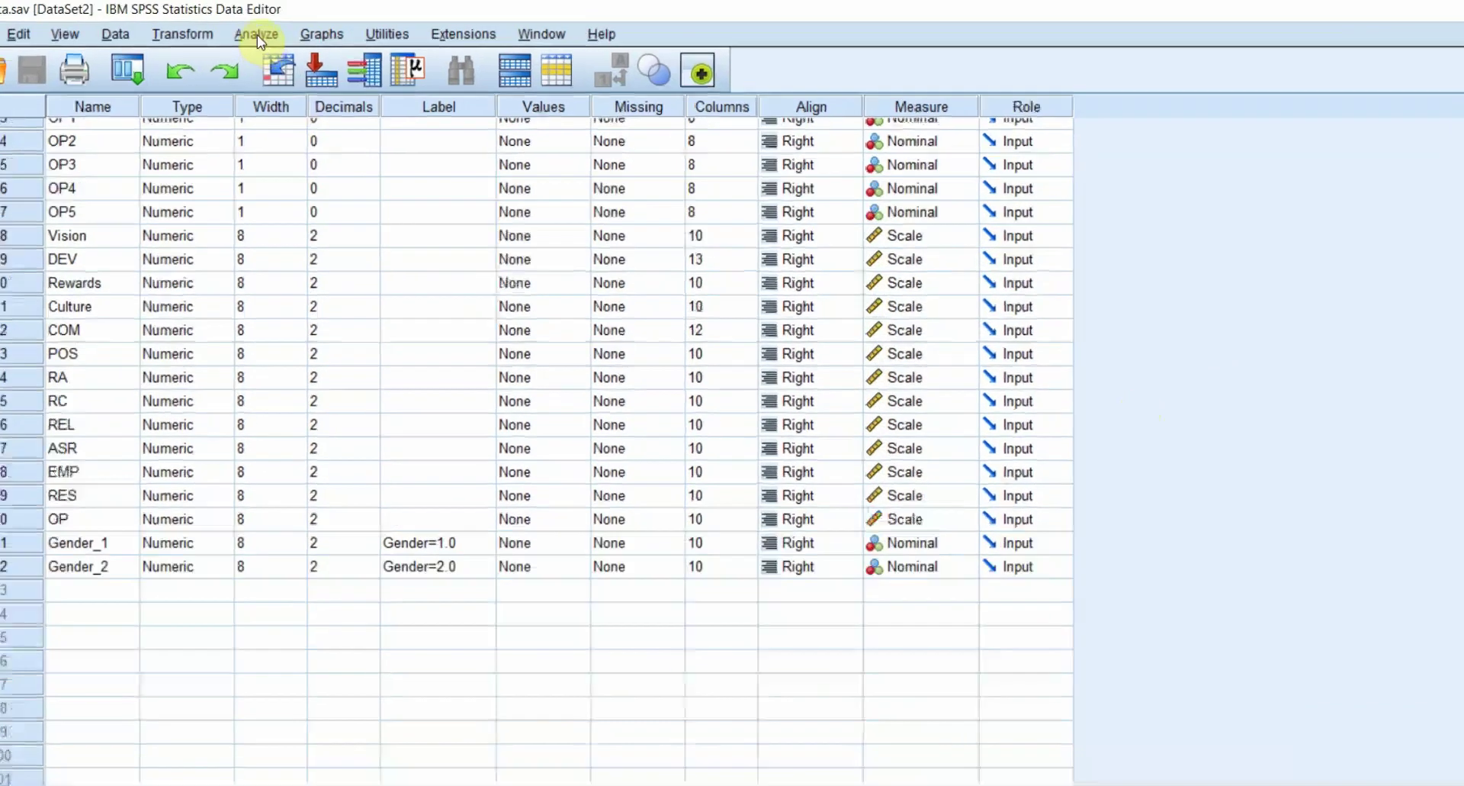
- Start a Descriptives analysis and add Culture to its analysis variables
left_click(264, 34)
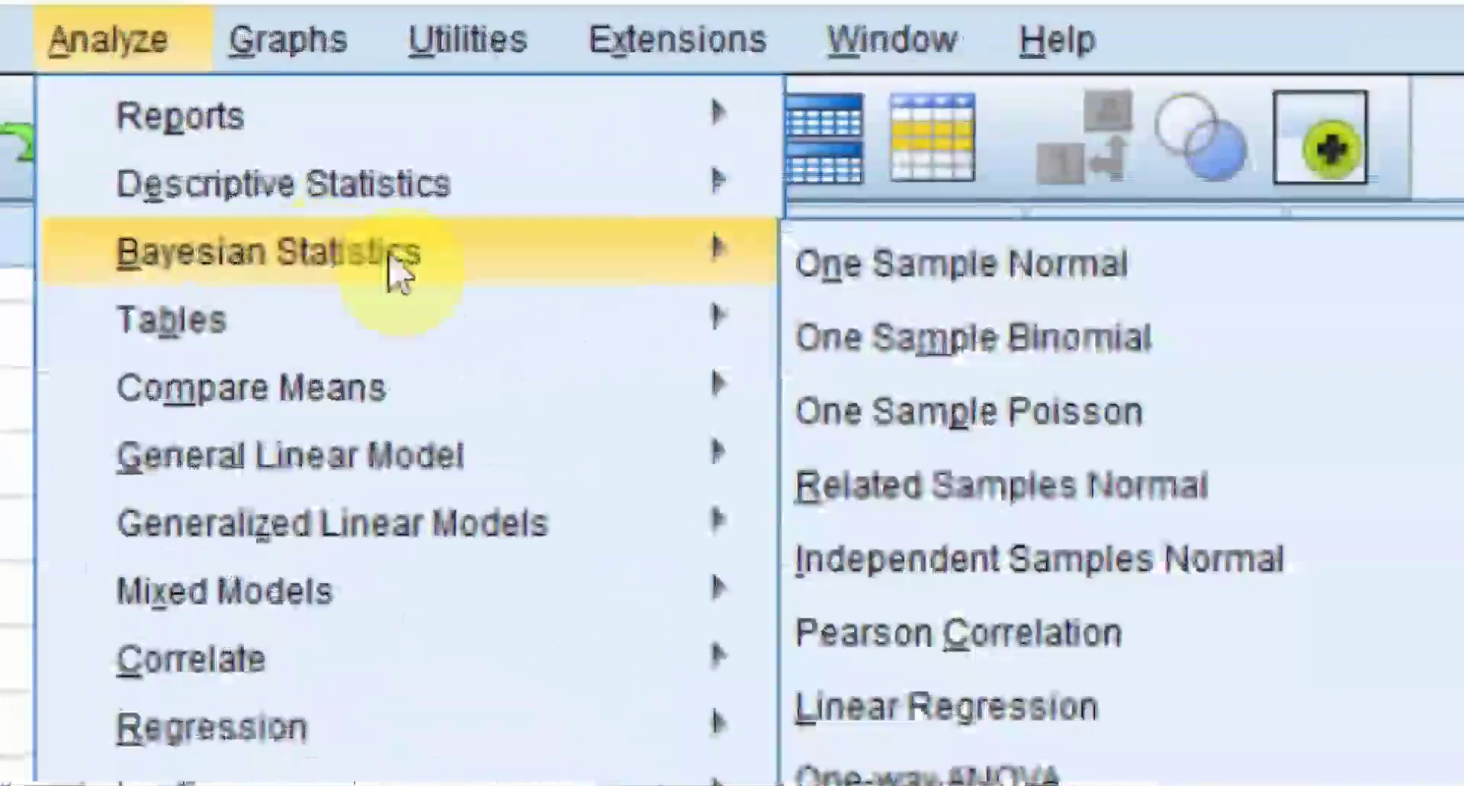
mouse_move(418, 87)
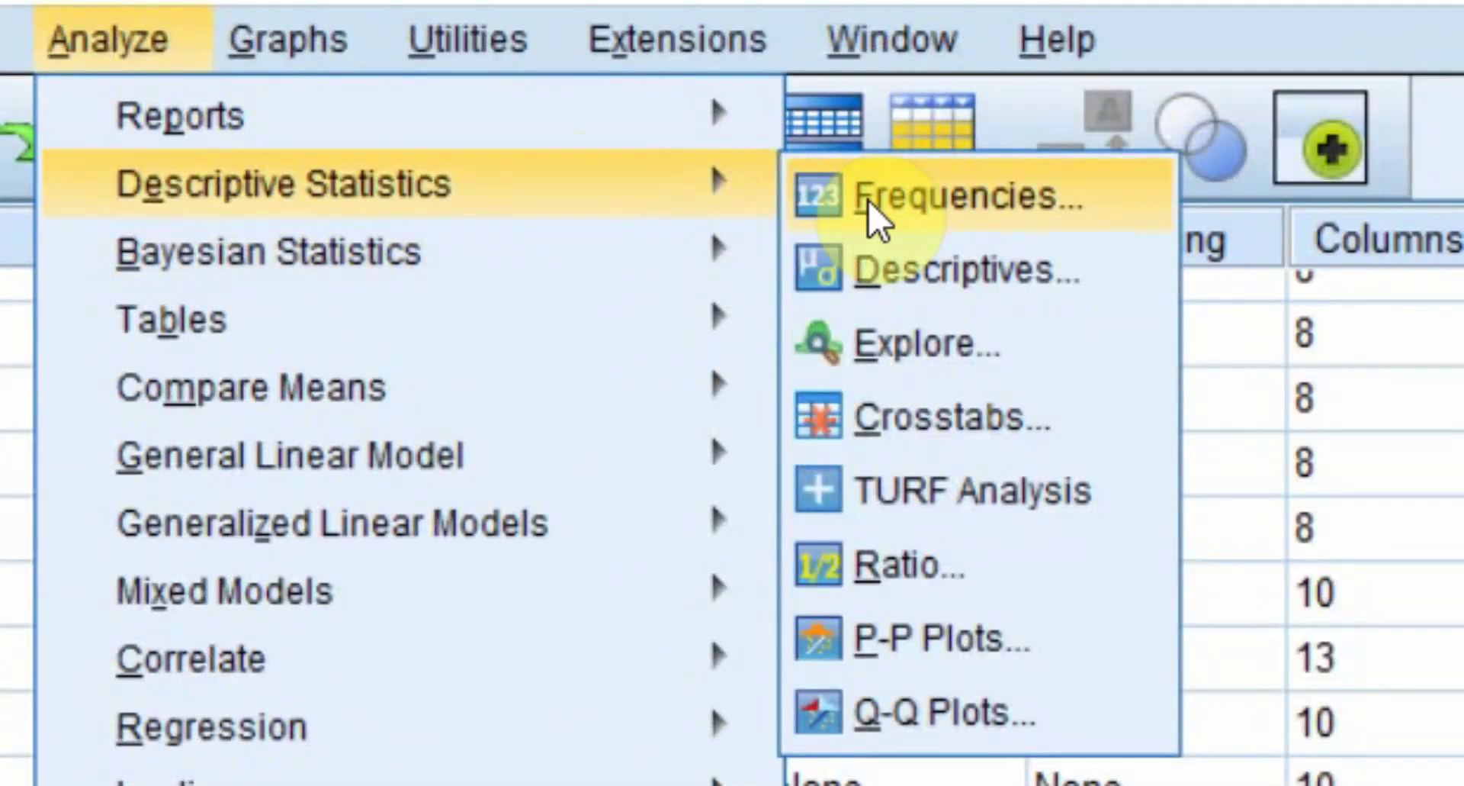
left_click(917, 282)
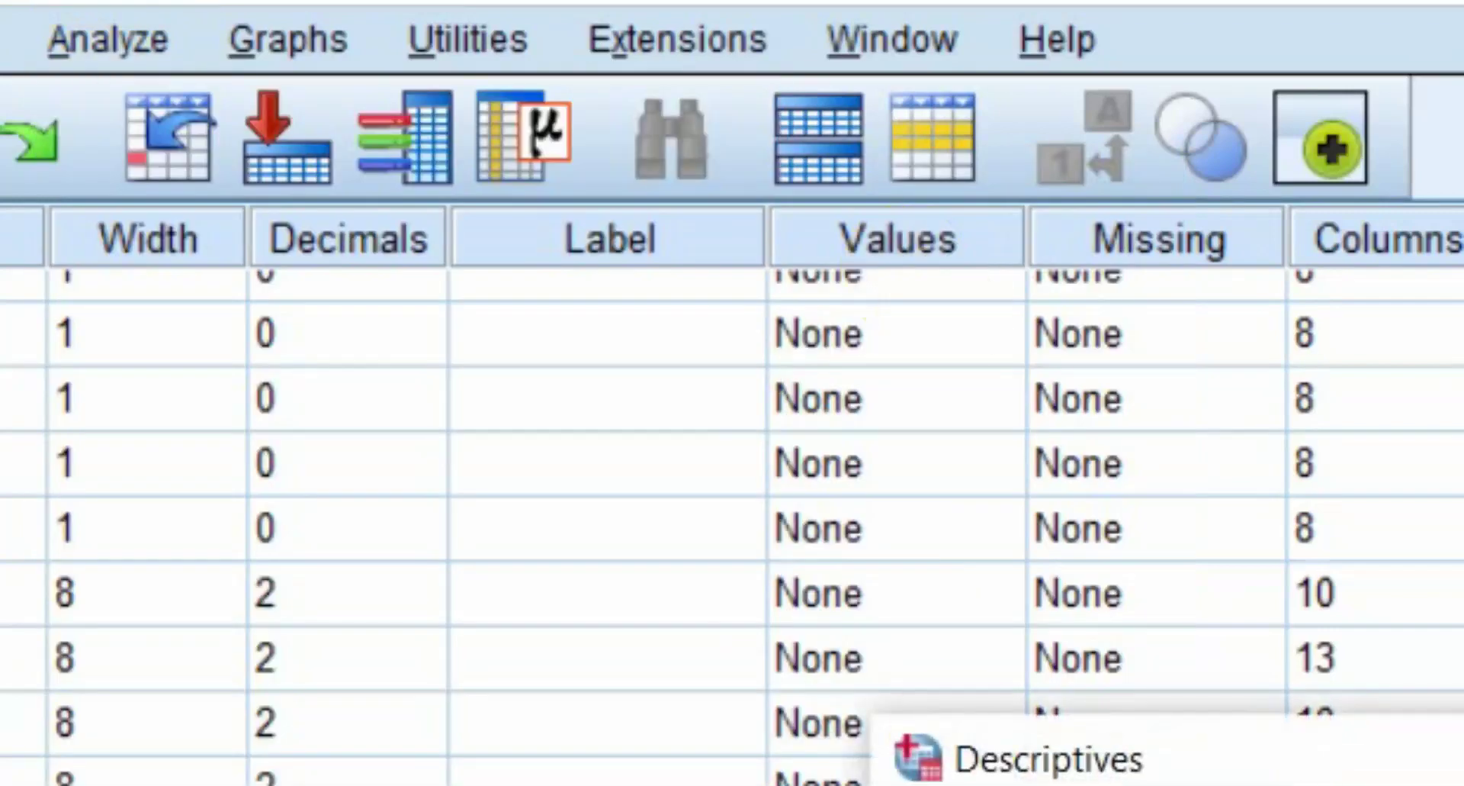
left_click(824, 744)
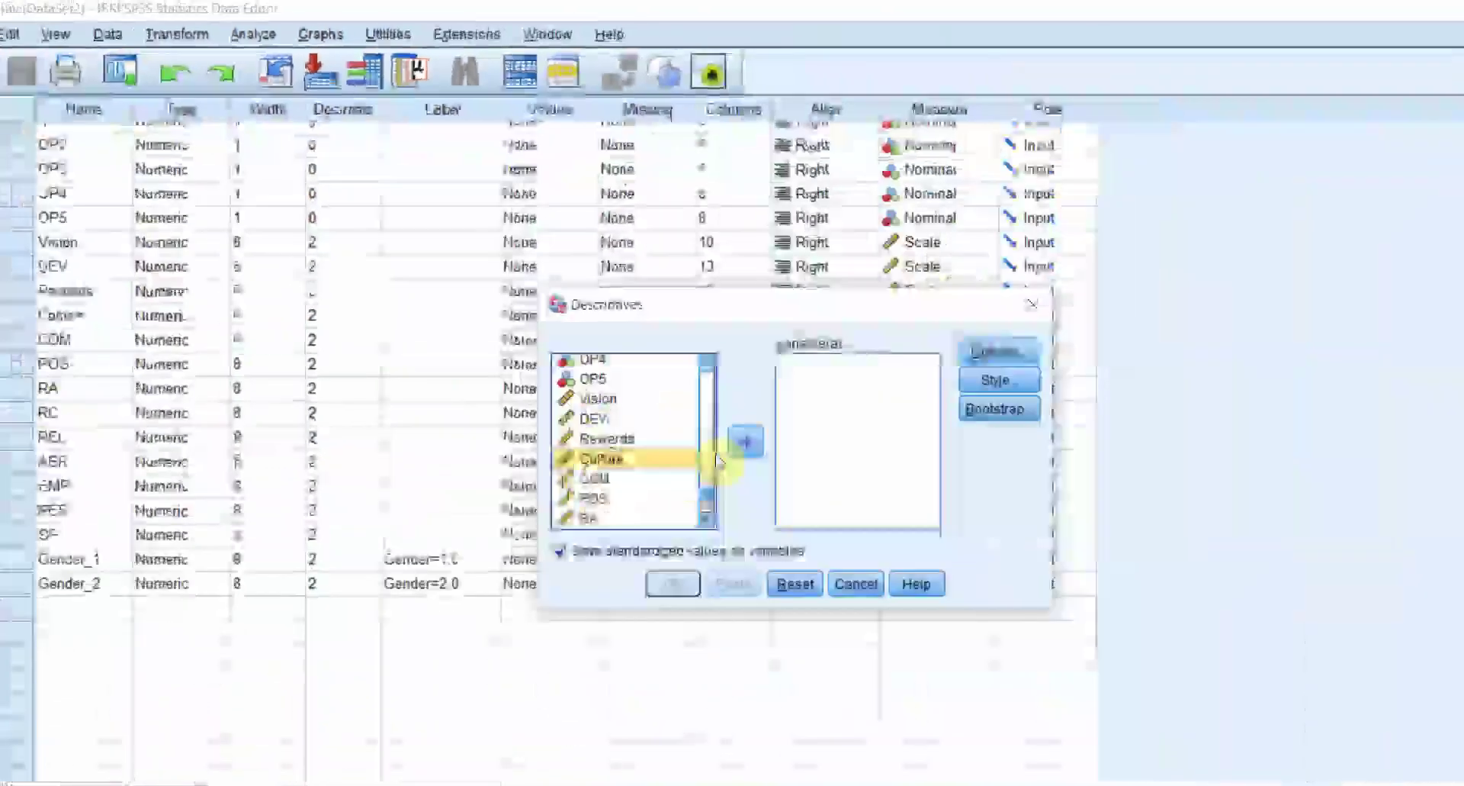
left_click(679, 386)
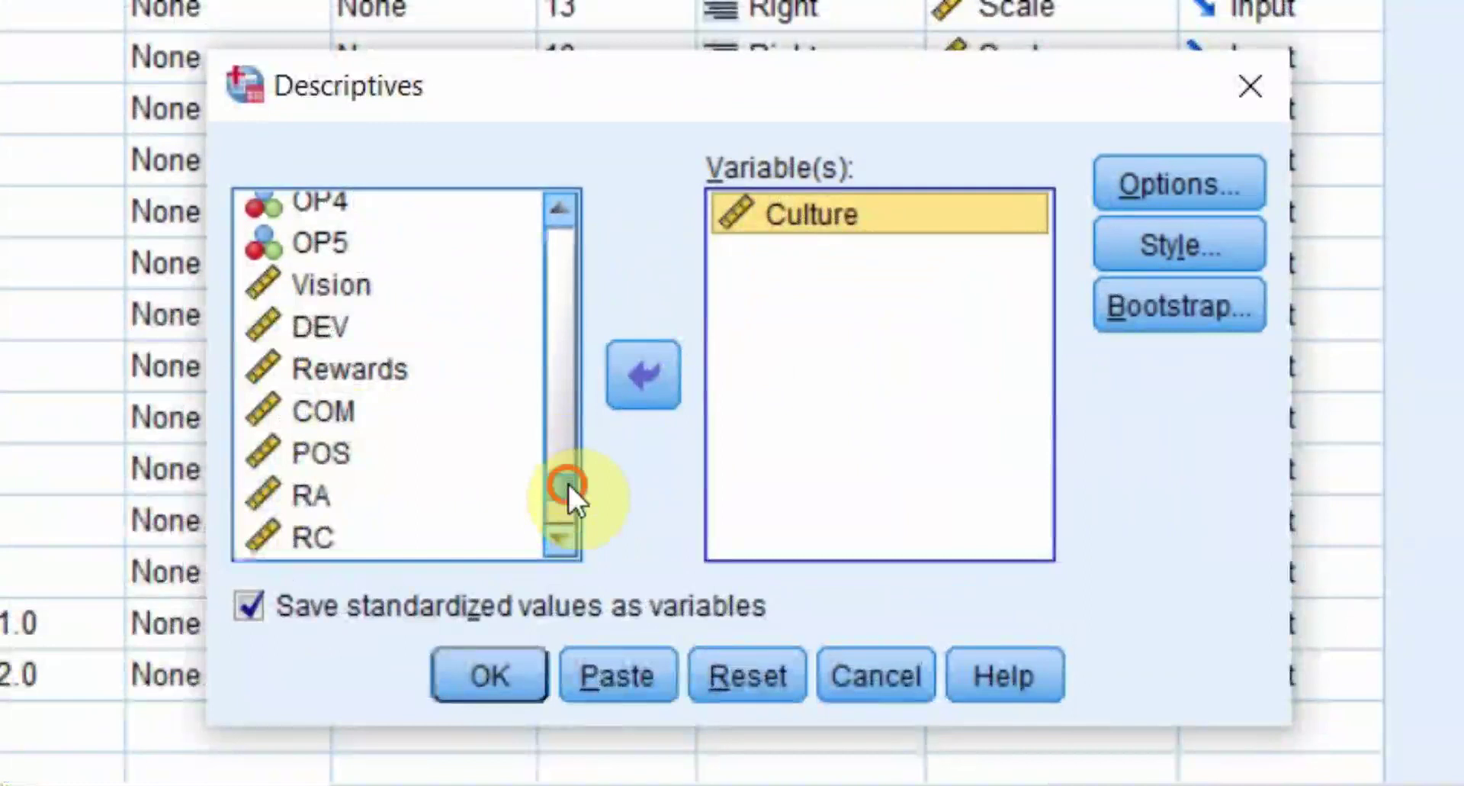
- Add RA, RC and POS to the Descriptives analysis variables
left_click_drag(599, 461, 600, 482)
left_click(360, 455)
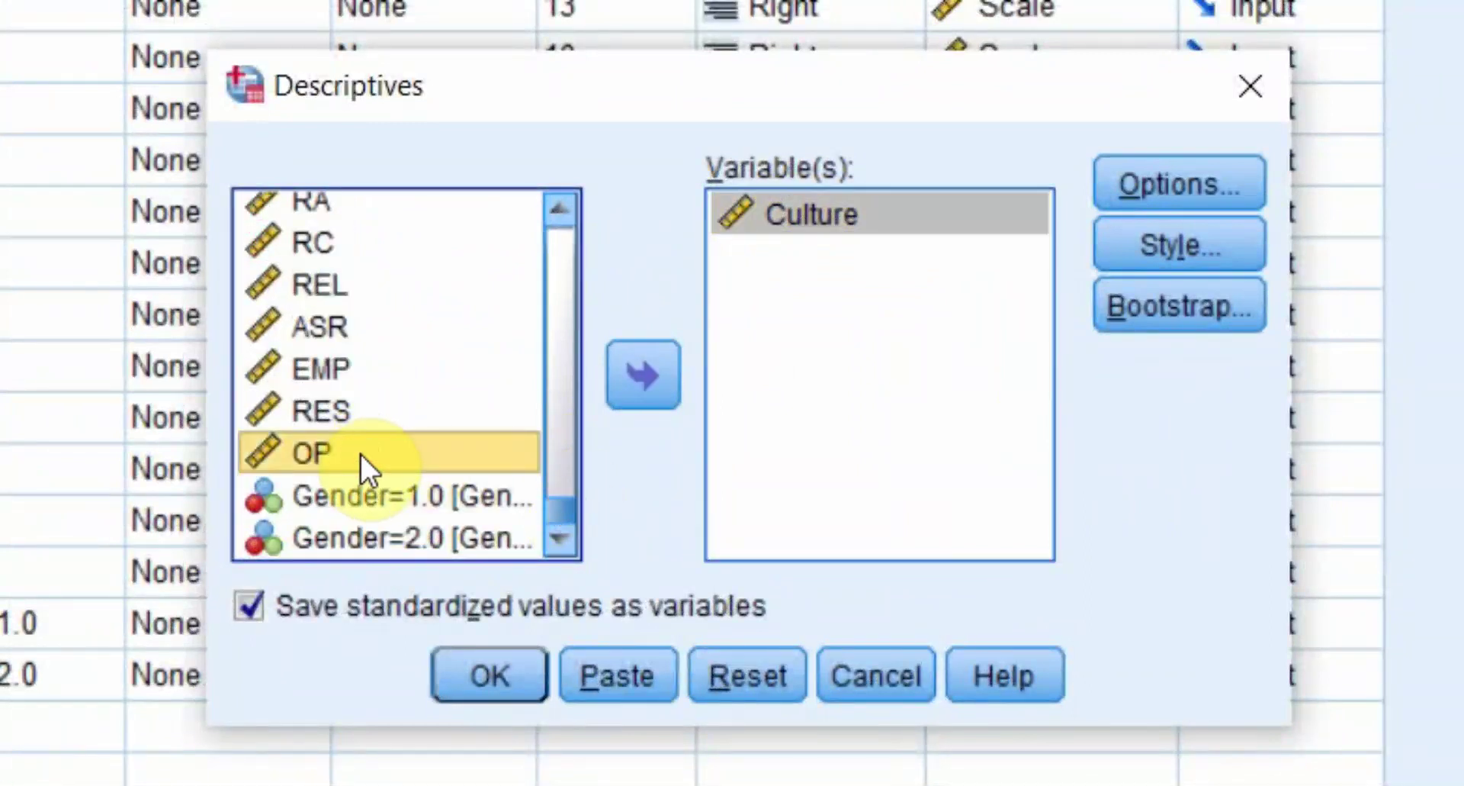
left_click(560, 210)
left_click(561, 210)
left_click(561, 209)
left_click(560, 210)
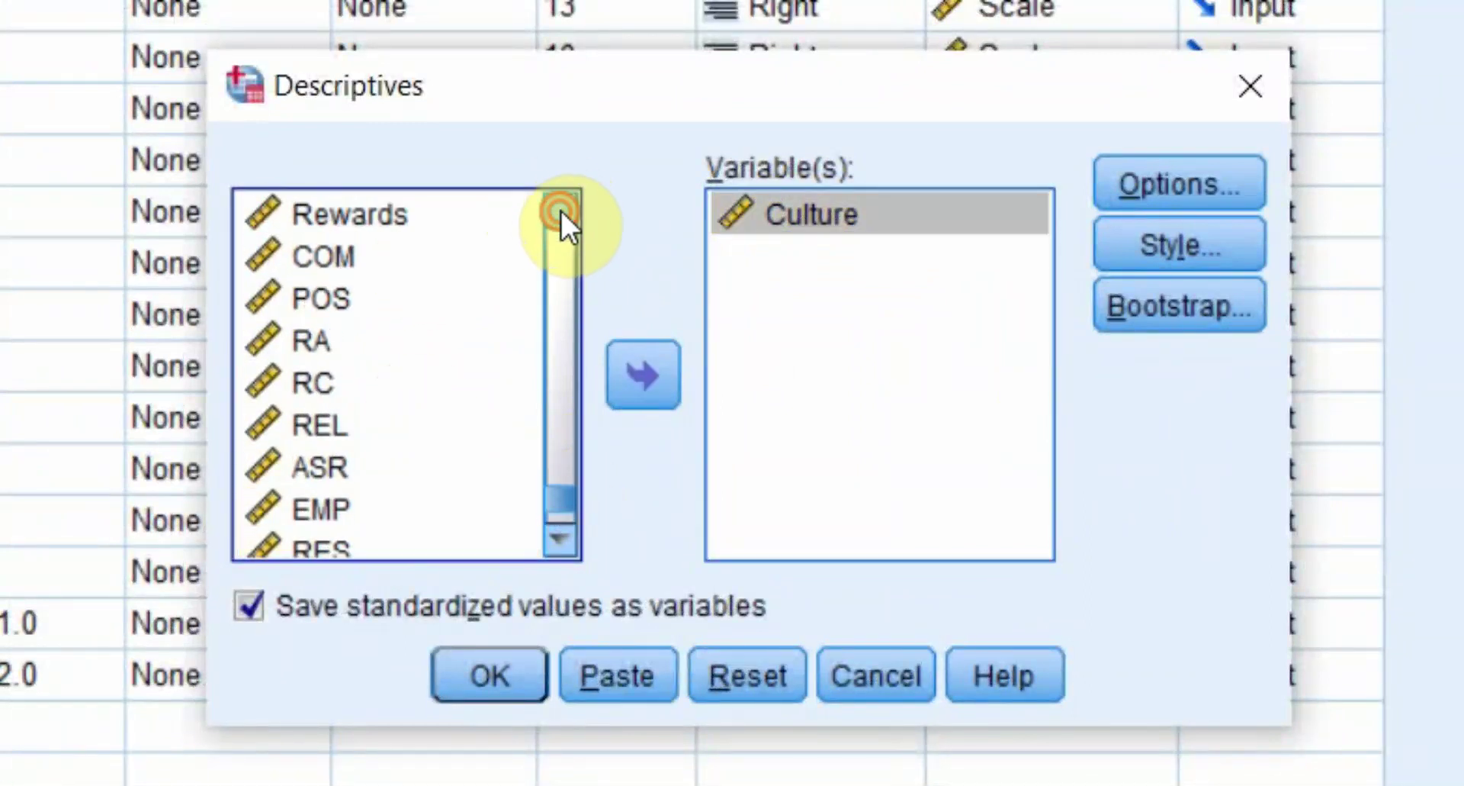
left_click(561, 210)
left_click(560, 209)
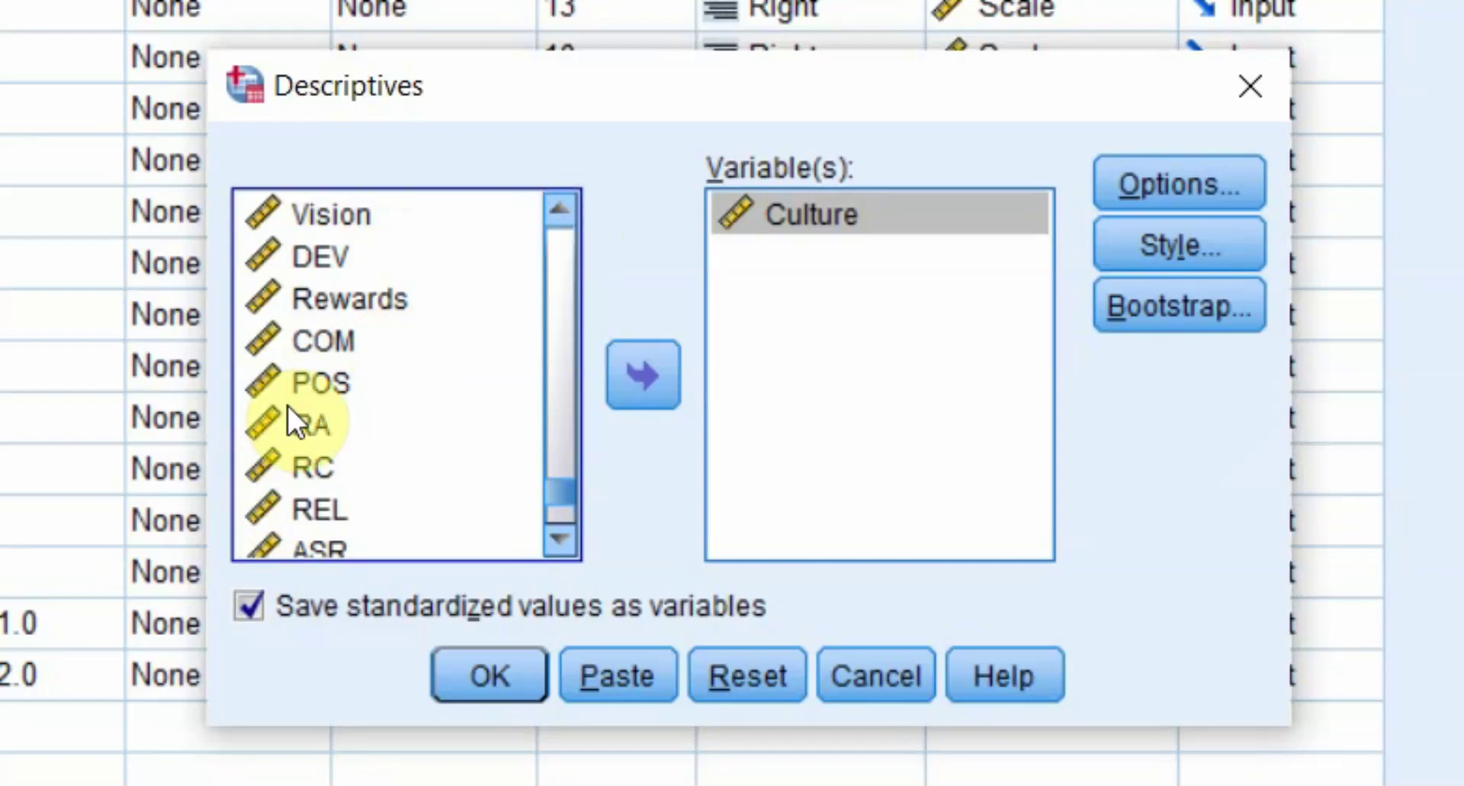
left_click(298, 422)
left_click(639, 366)
left_click(327, 435)
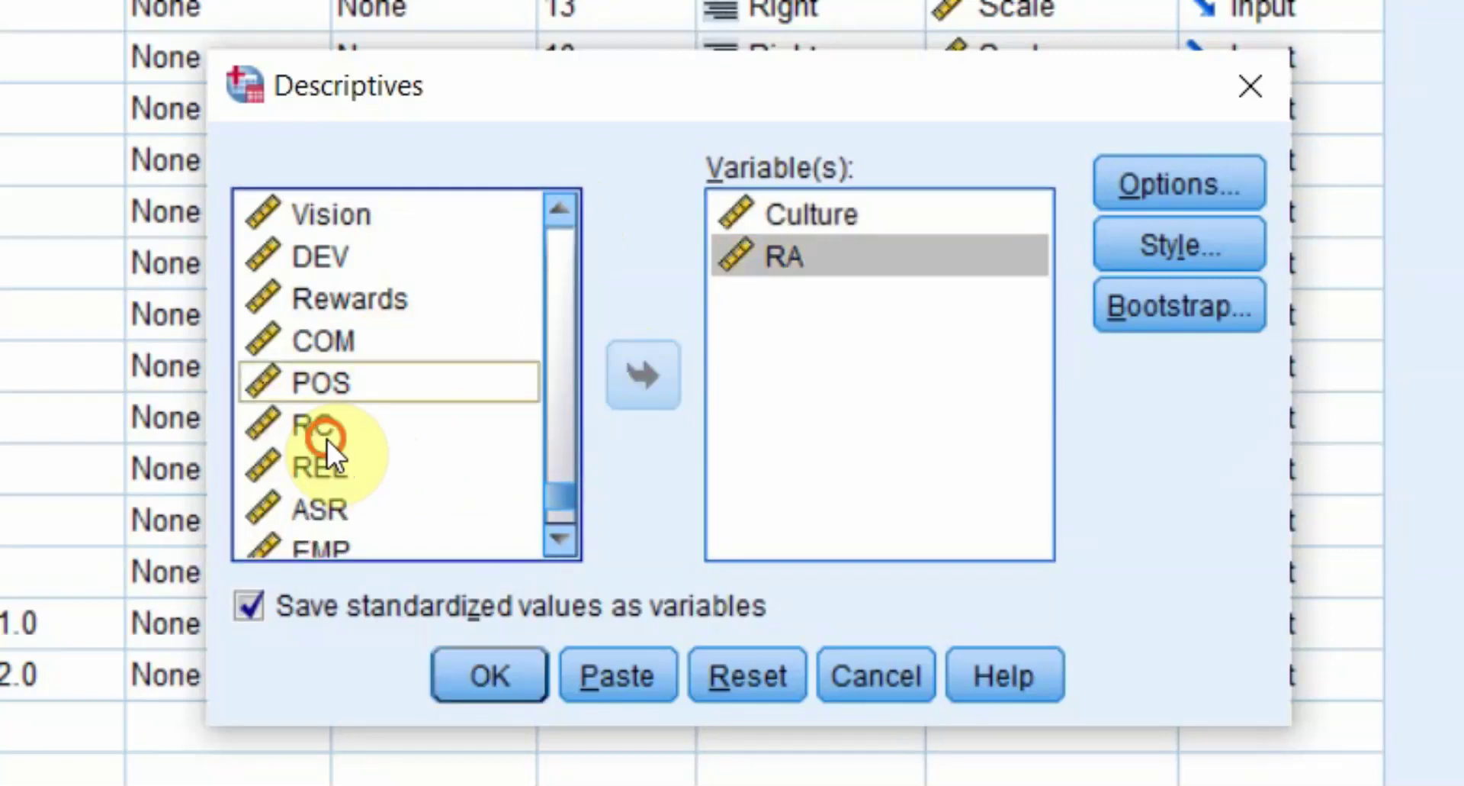
left_click(645, 382)
left_click(381, 385)
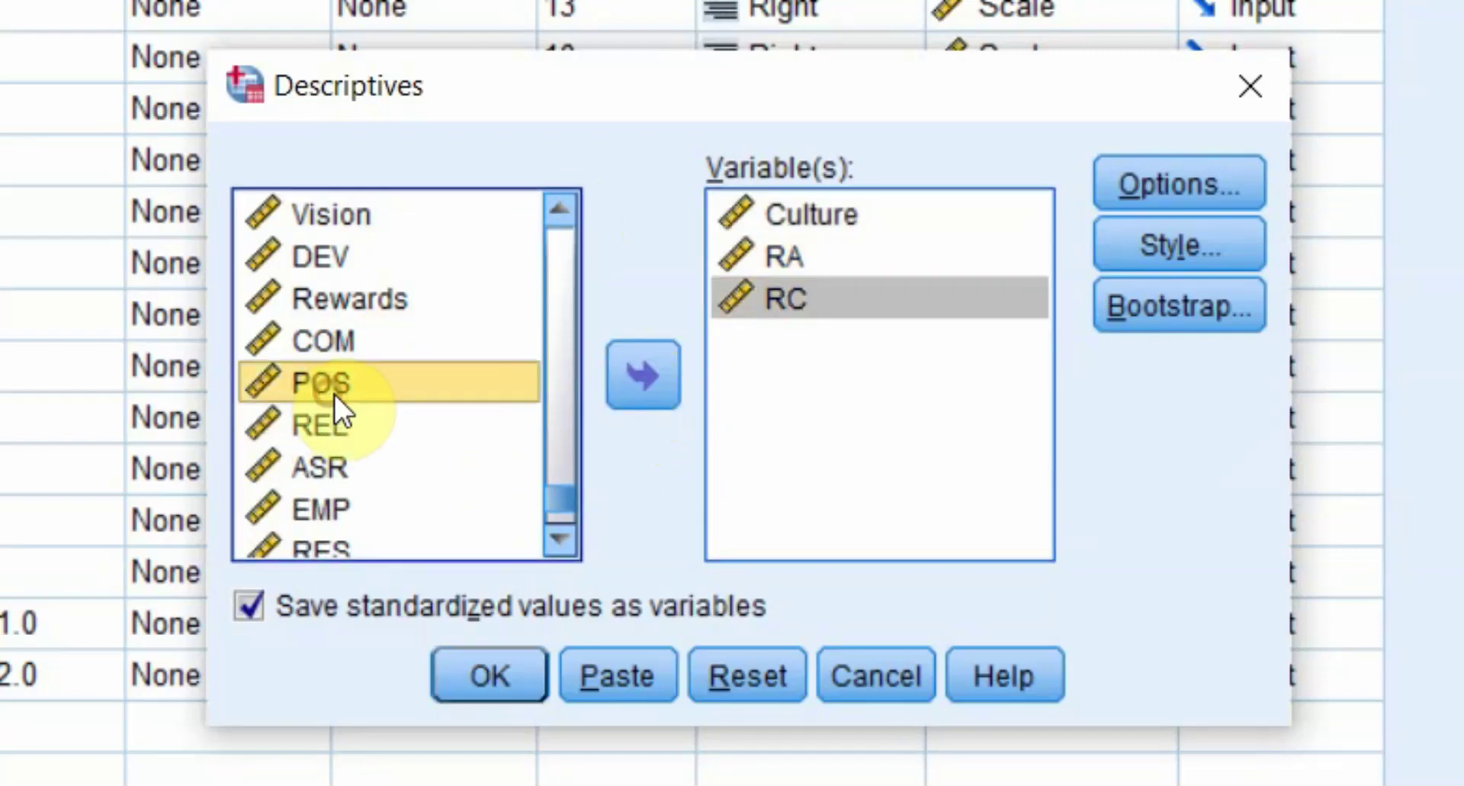
left_click(641, 377)
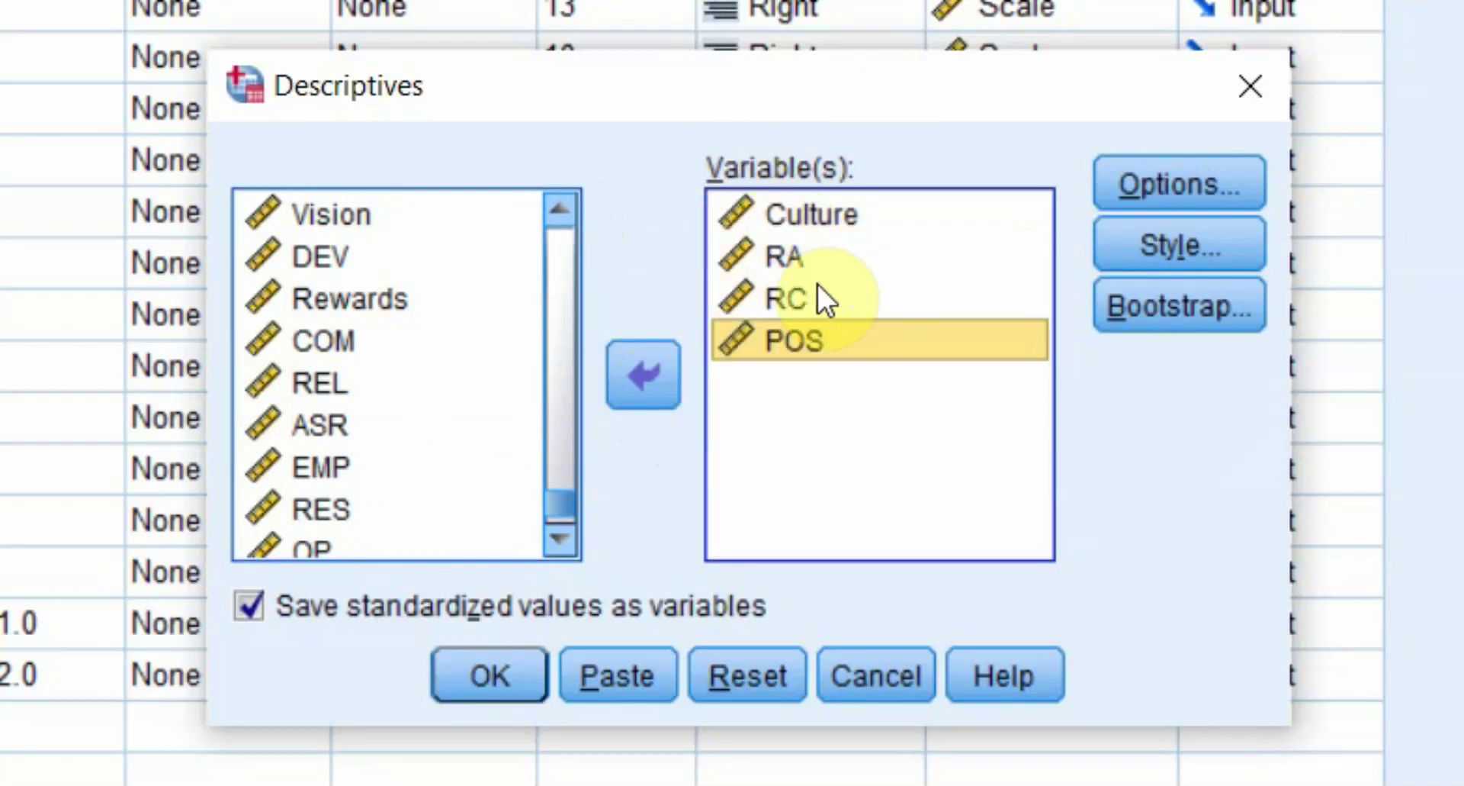
- Turn off saving standardized values as variables and run the Descriptives analysis
left_click(363, 619)
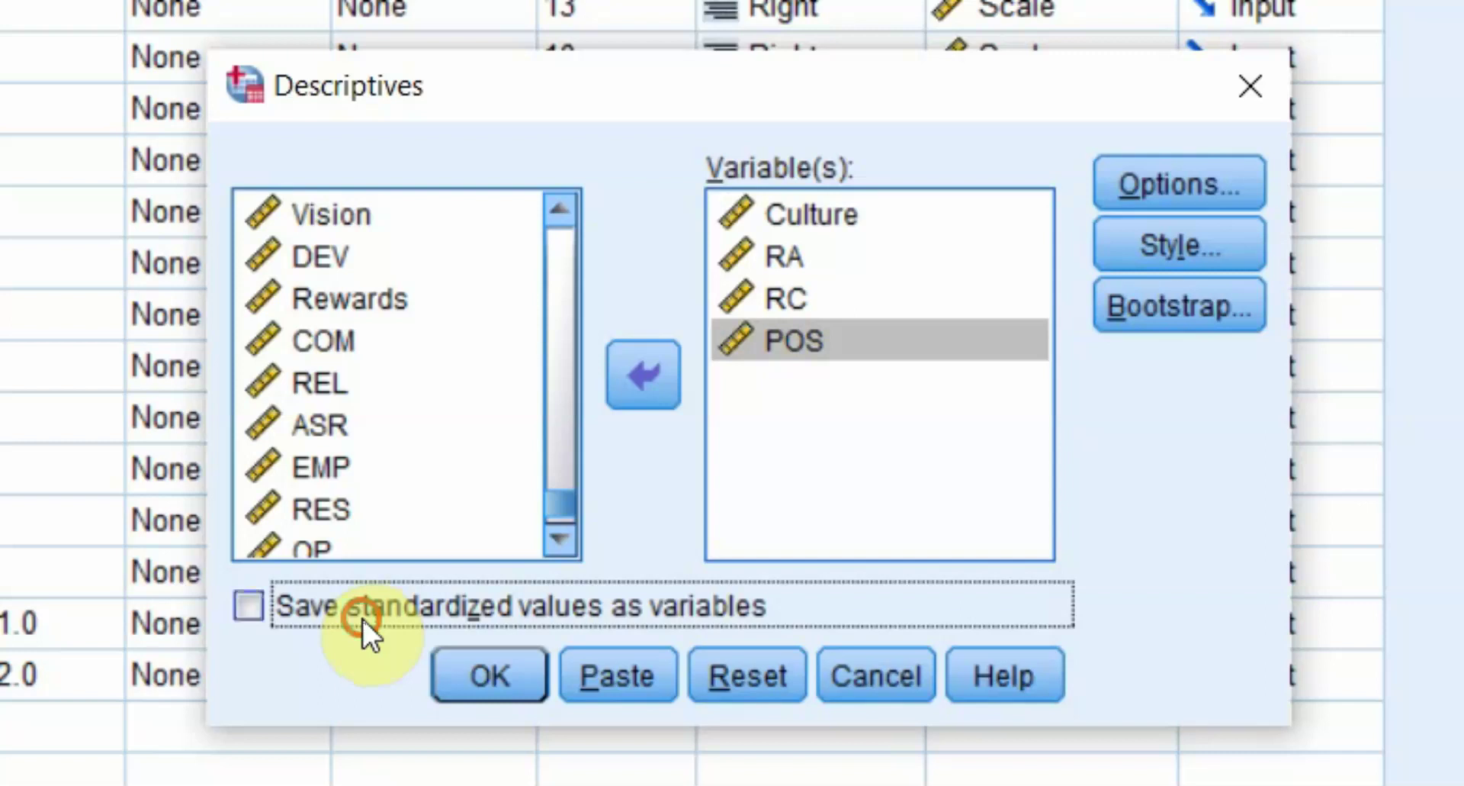
left_click(505, 678)
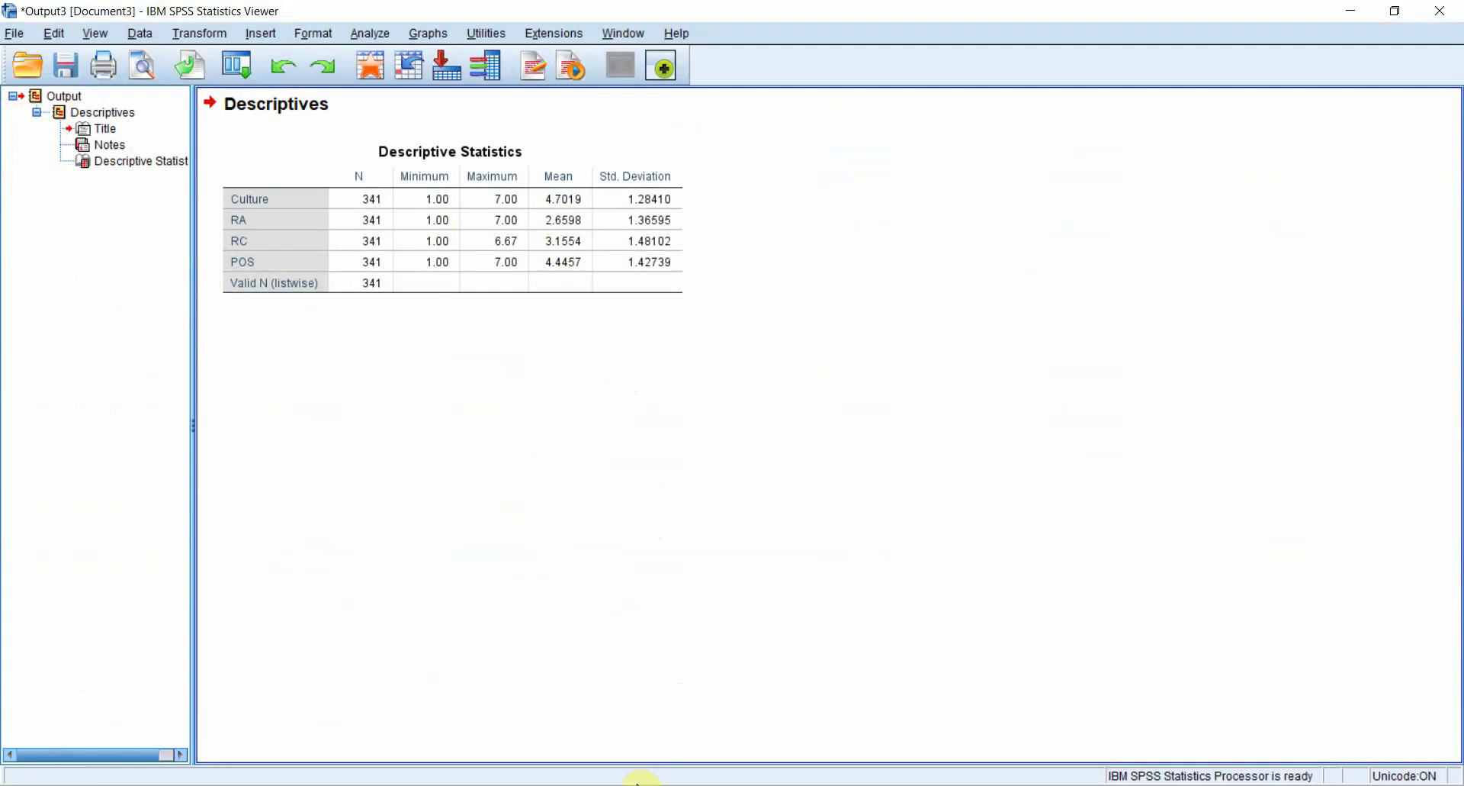
- Copy the Descriptive Statistics table from the output and paste it into Excel's Sheet1 starting at cell A1
left_click(563, 201)
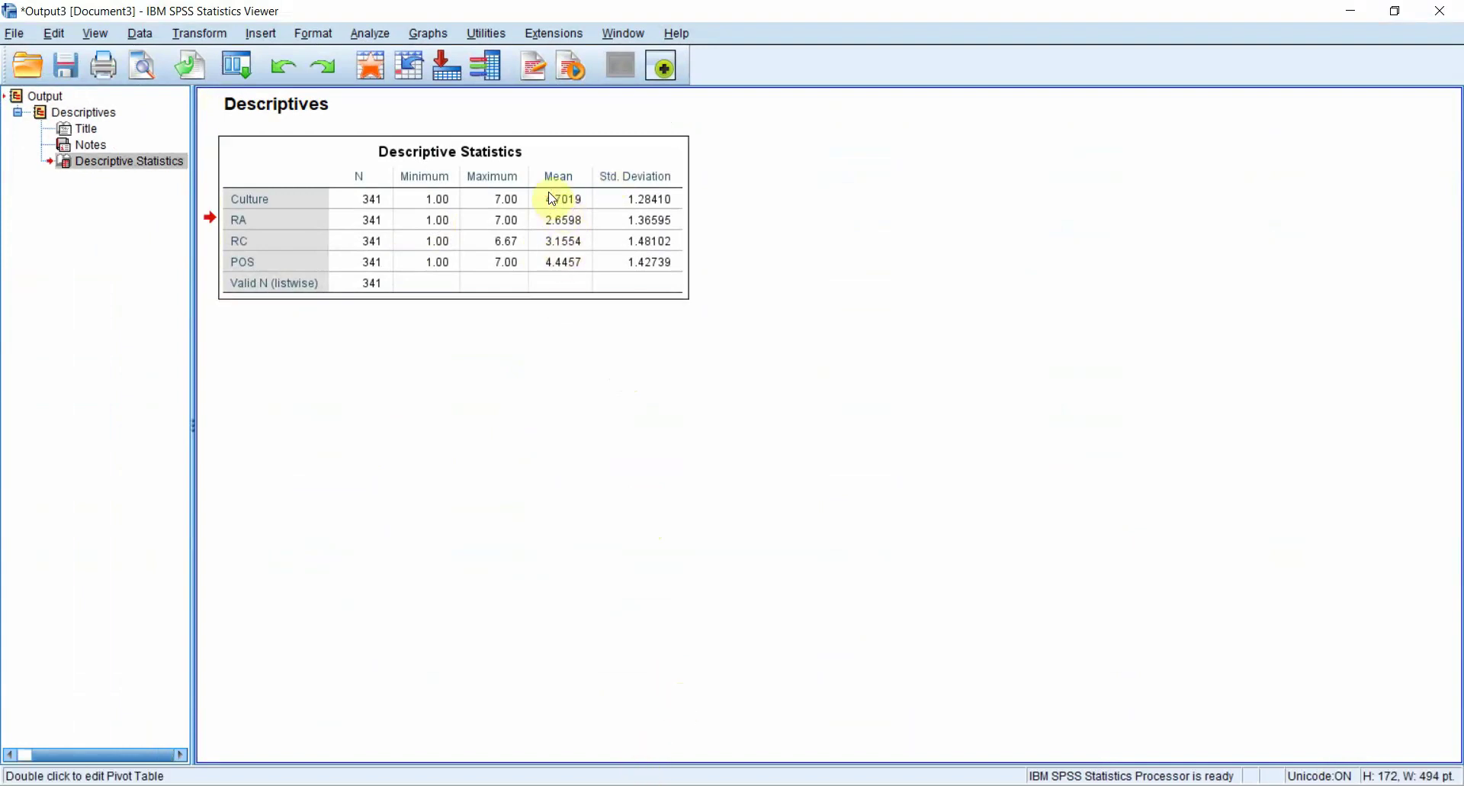
right_click(479, 263)
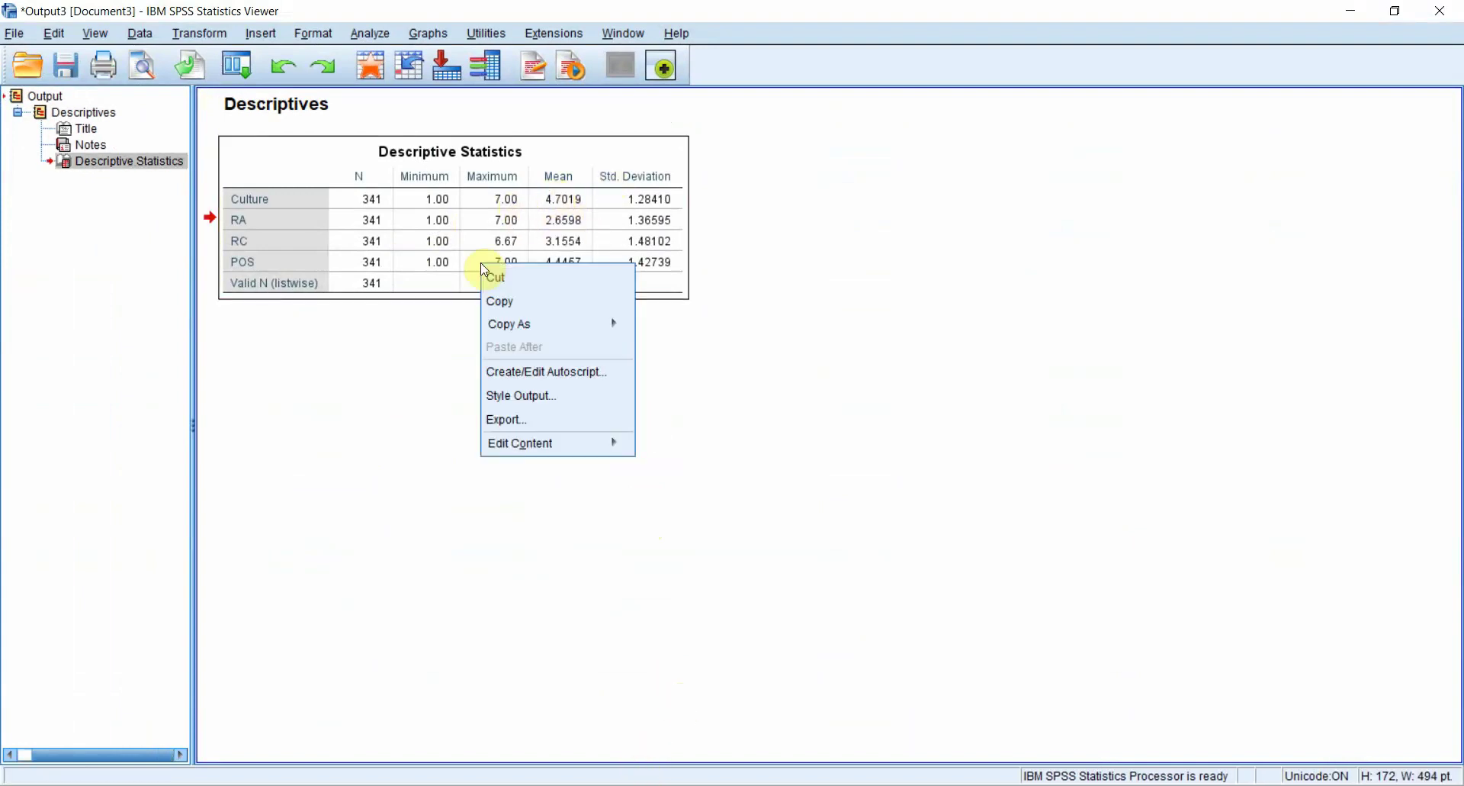
left_click(500, 301)
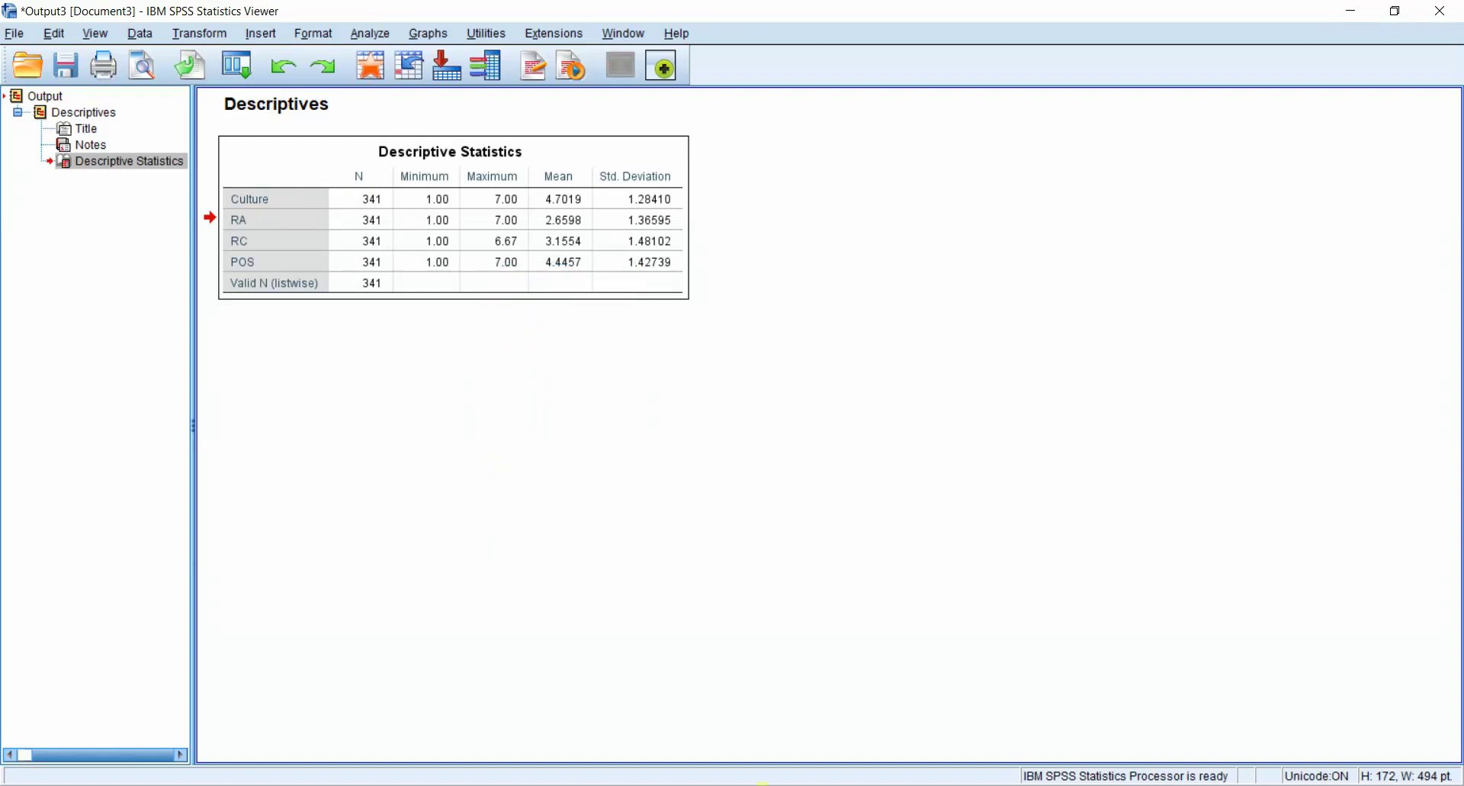
left_click(672, 778)
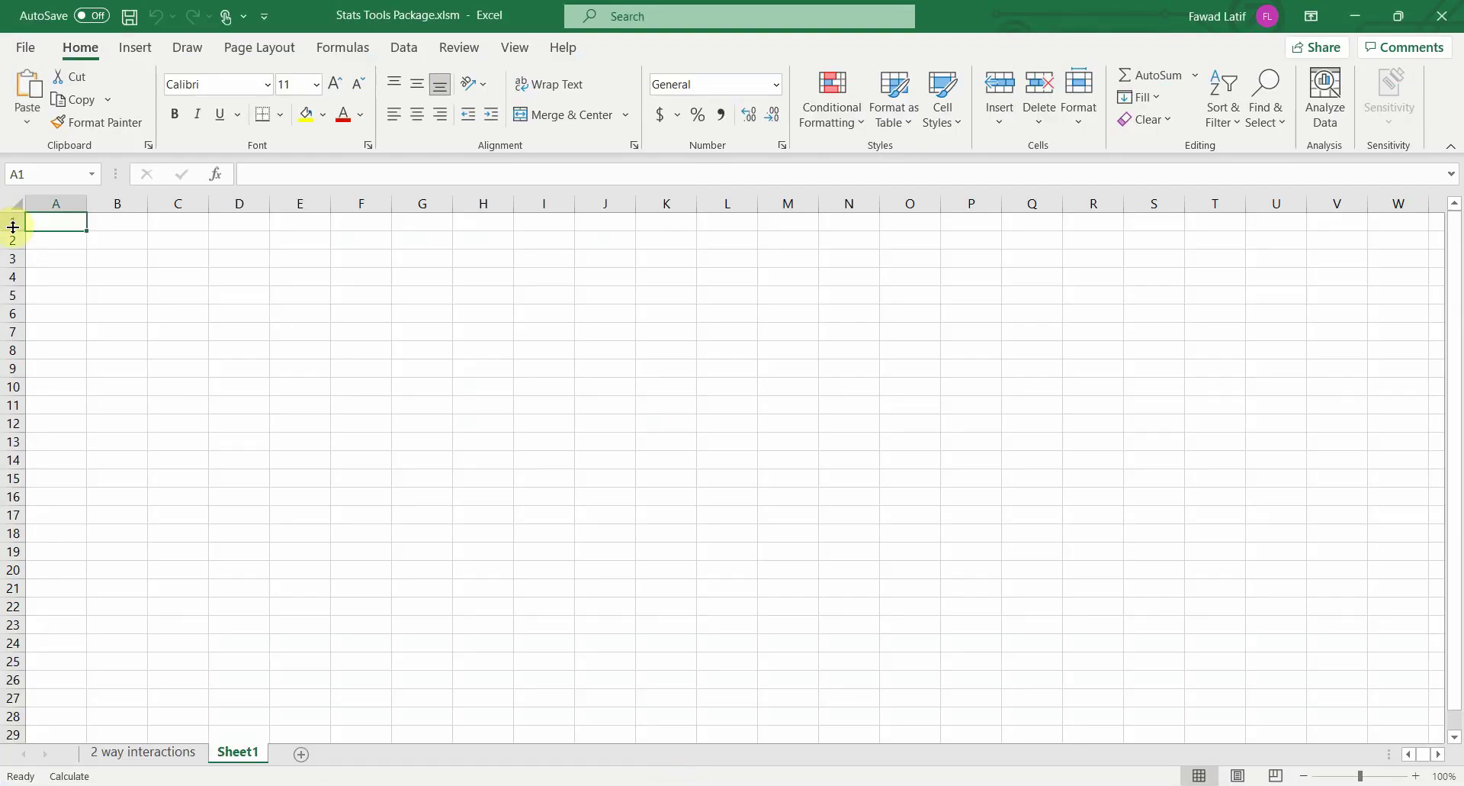
key("ctrl+v")
left_click(224, 288)
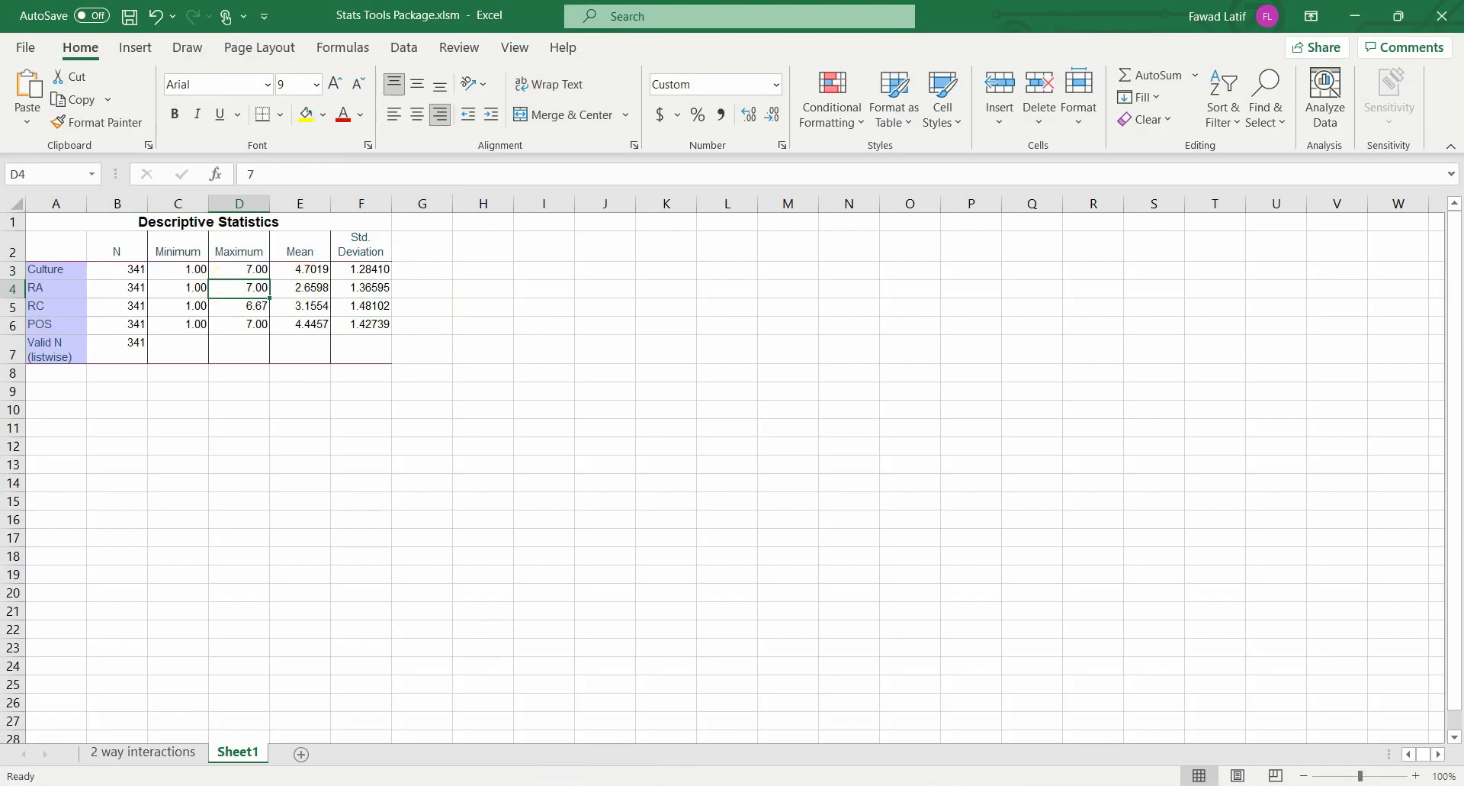
- Check the mean-centering instruction on the PowerPoint slide and highlight the variable names in A3:A6 of the Excel sheet
key("alt+Tab")
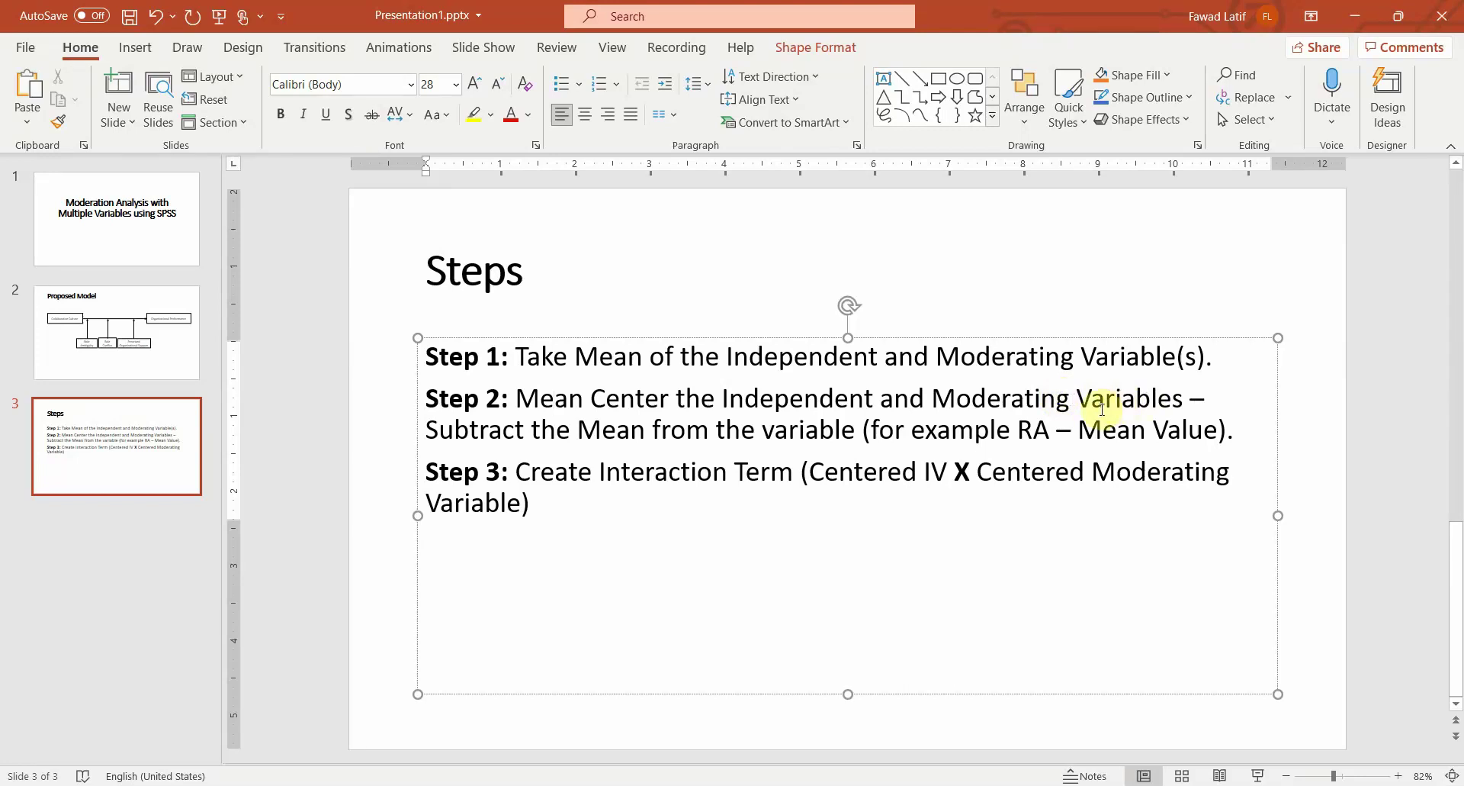
key("alt+Tab")
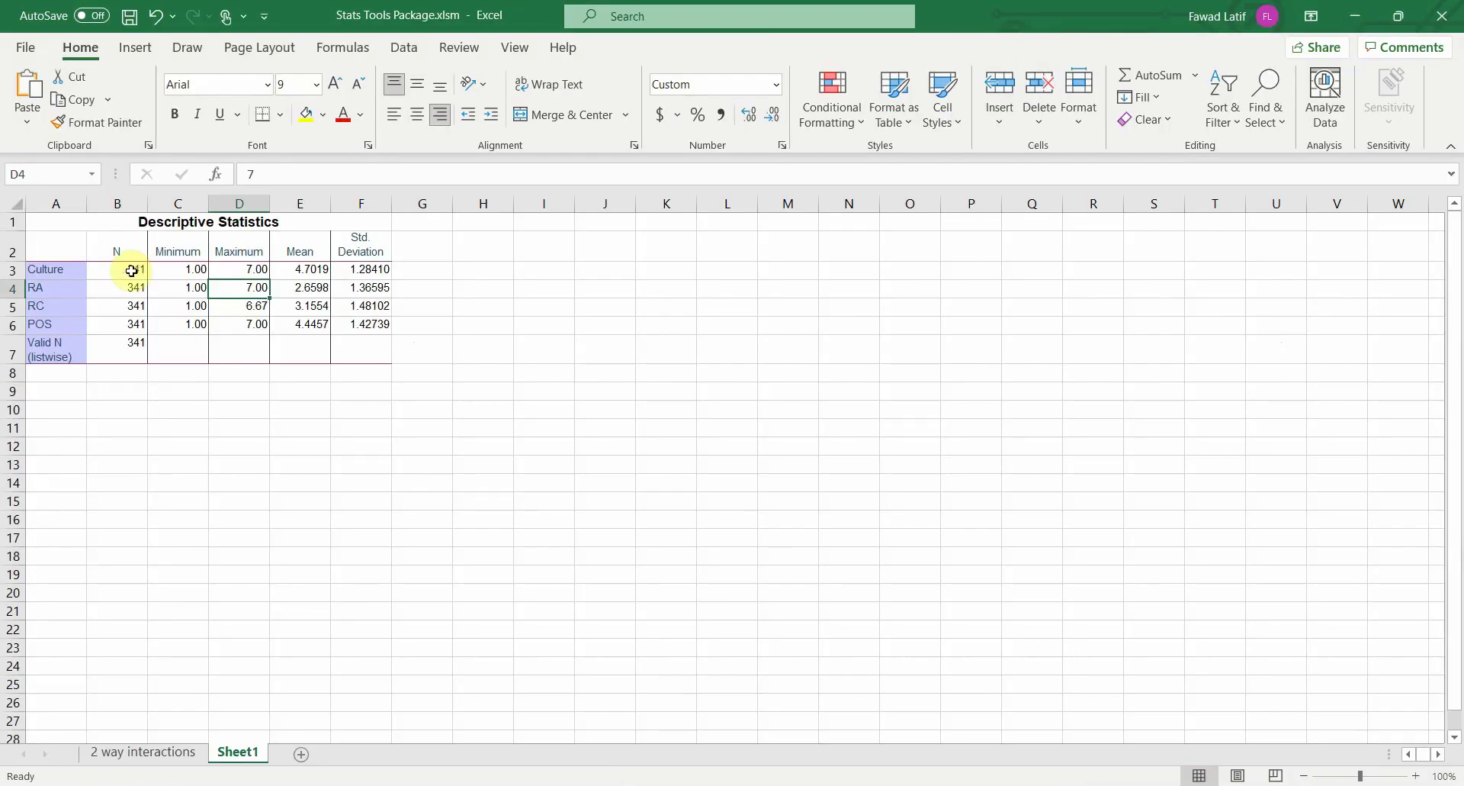
left_click(46, 258)
left_click_drag(46, 270, 47, 320)
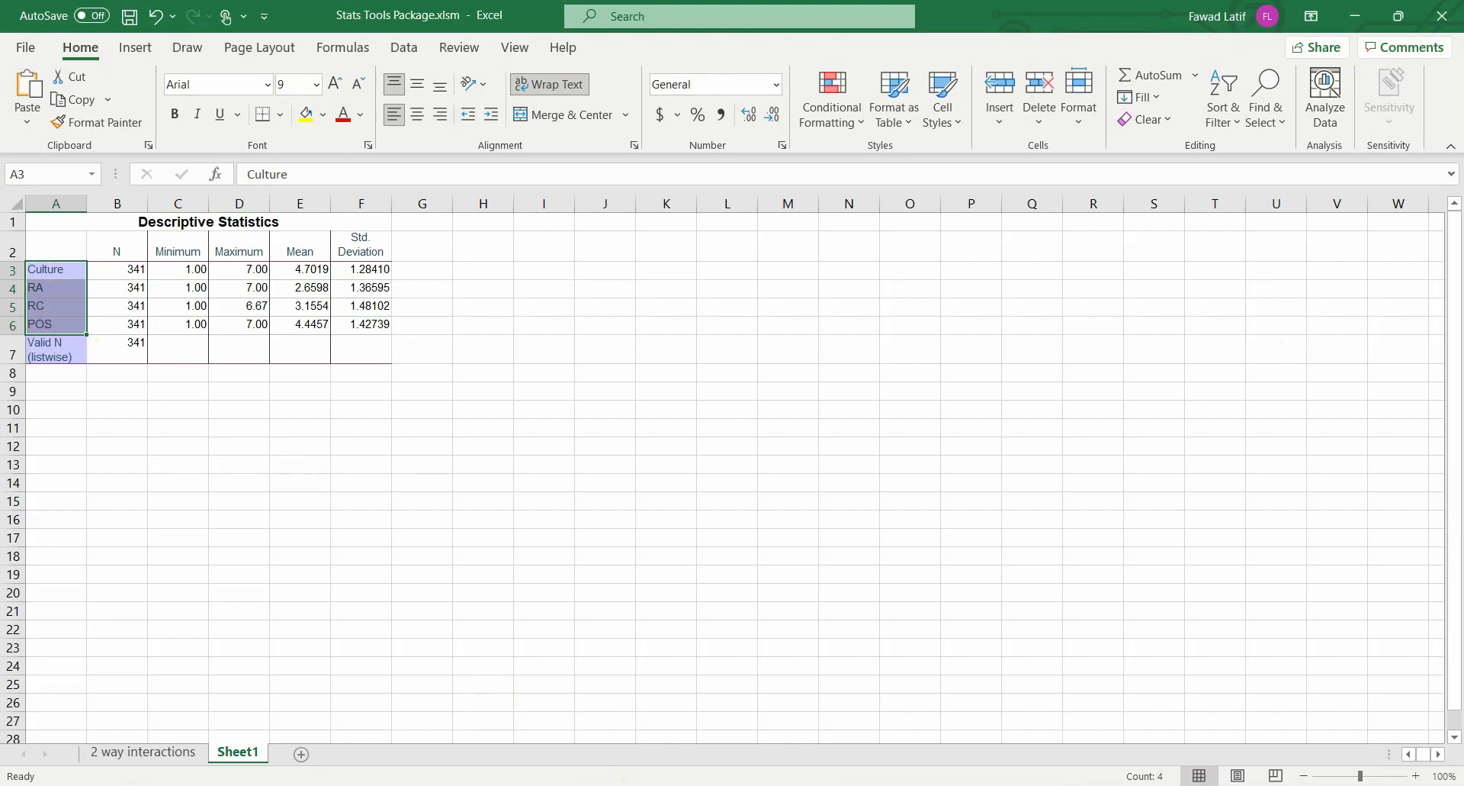
- Switch to the SPSS output and start a Compute Variable transformation with C_Cul as the target variable
left_click(758, 726)
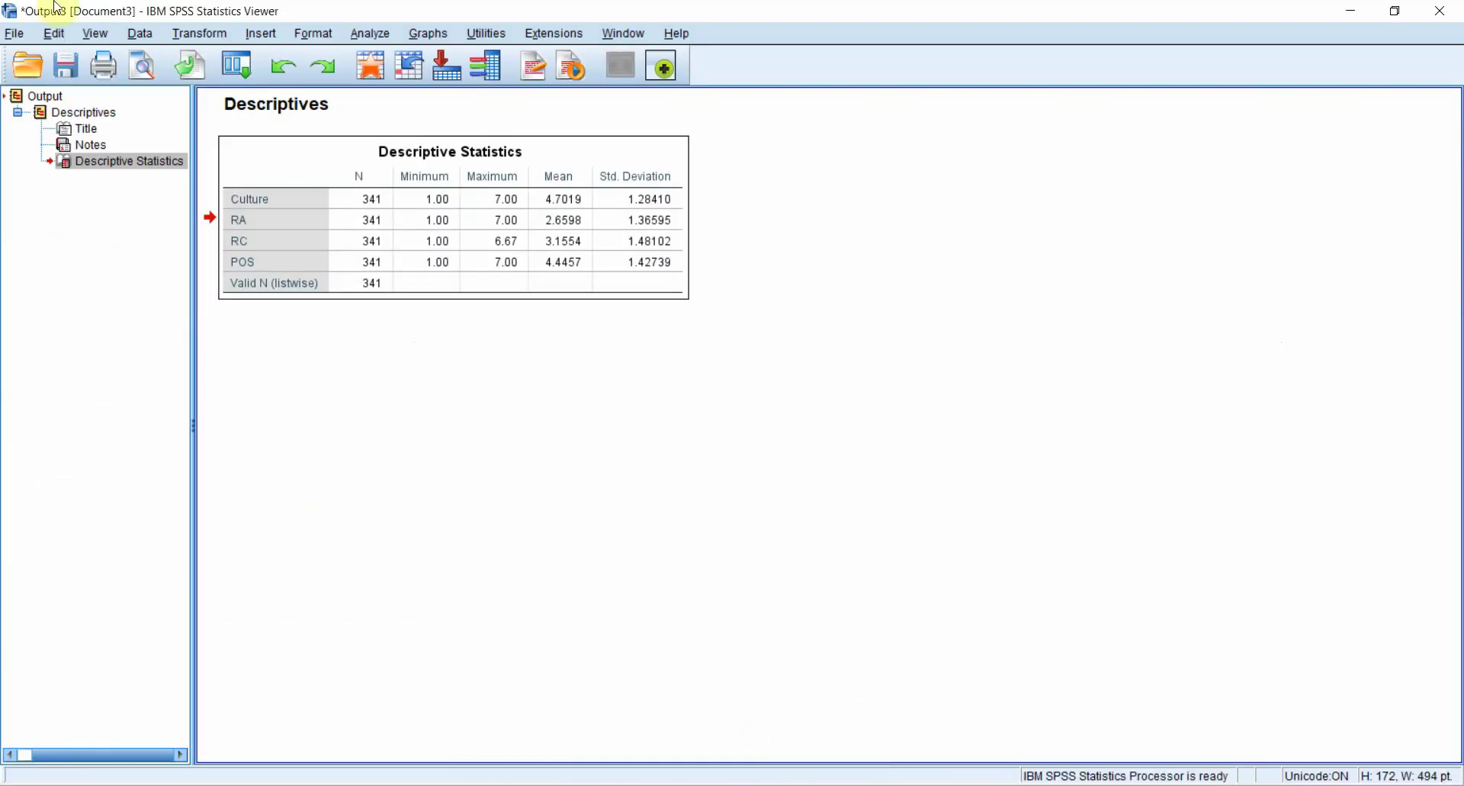
left_click(197, 33)
left_click(216, 57)
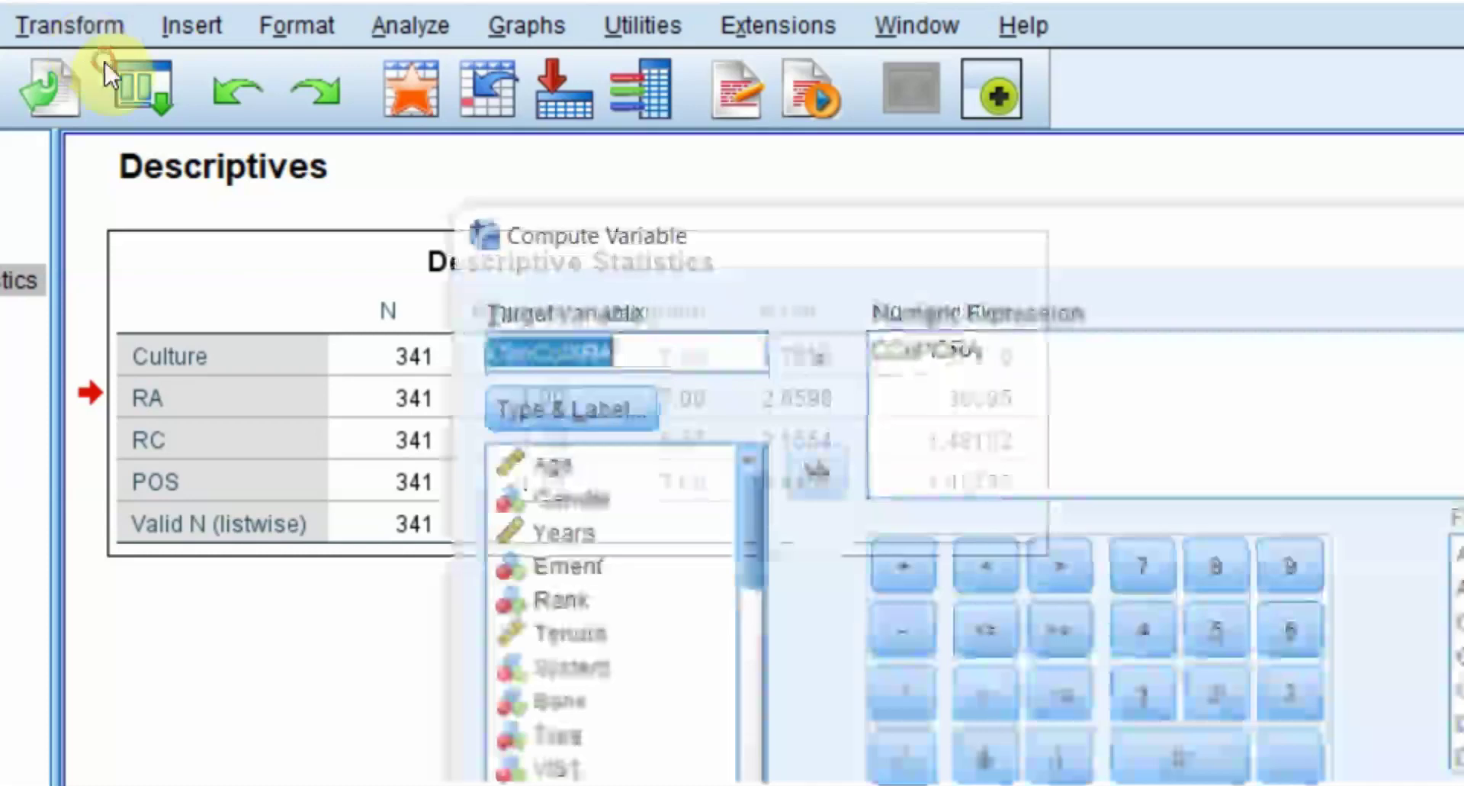
key("BackSpace")
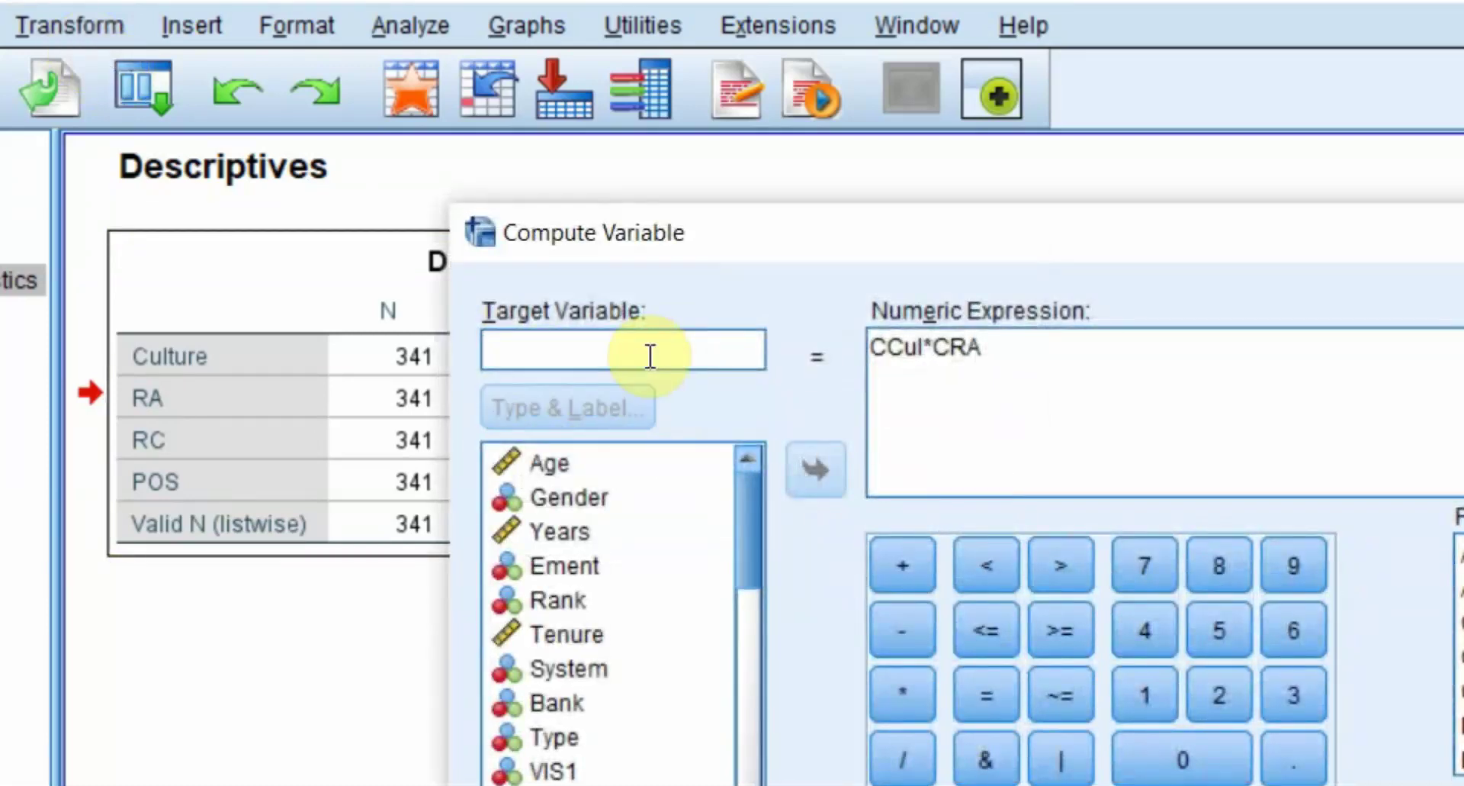
type("C_Cul")
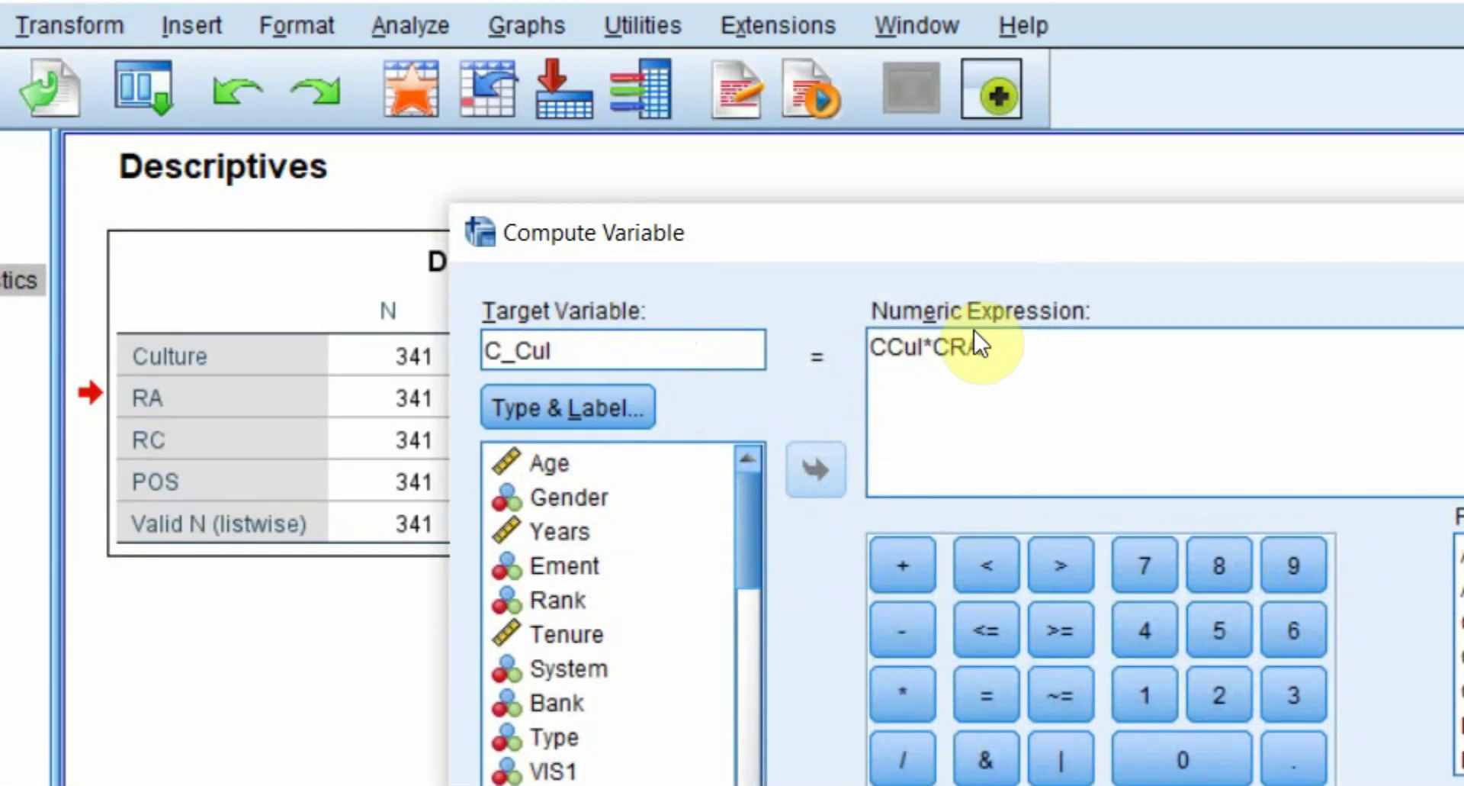
- Replace the old numeric expression with the Culture variable followed by a minus sign
double_click(1016, 338)
key("BackSpace")
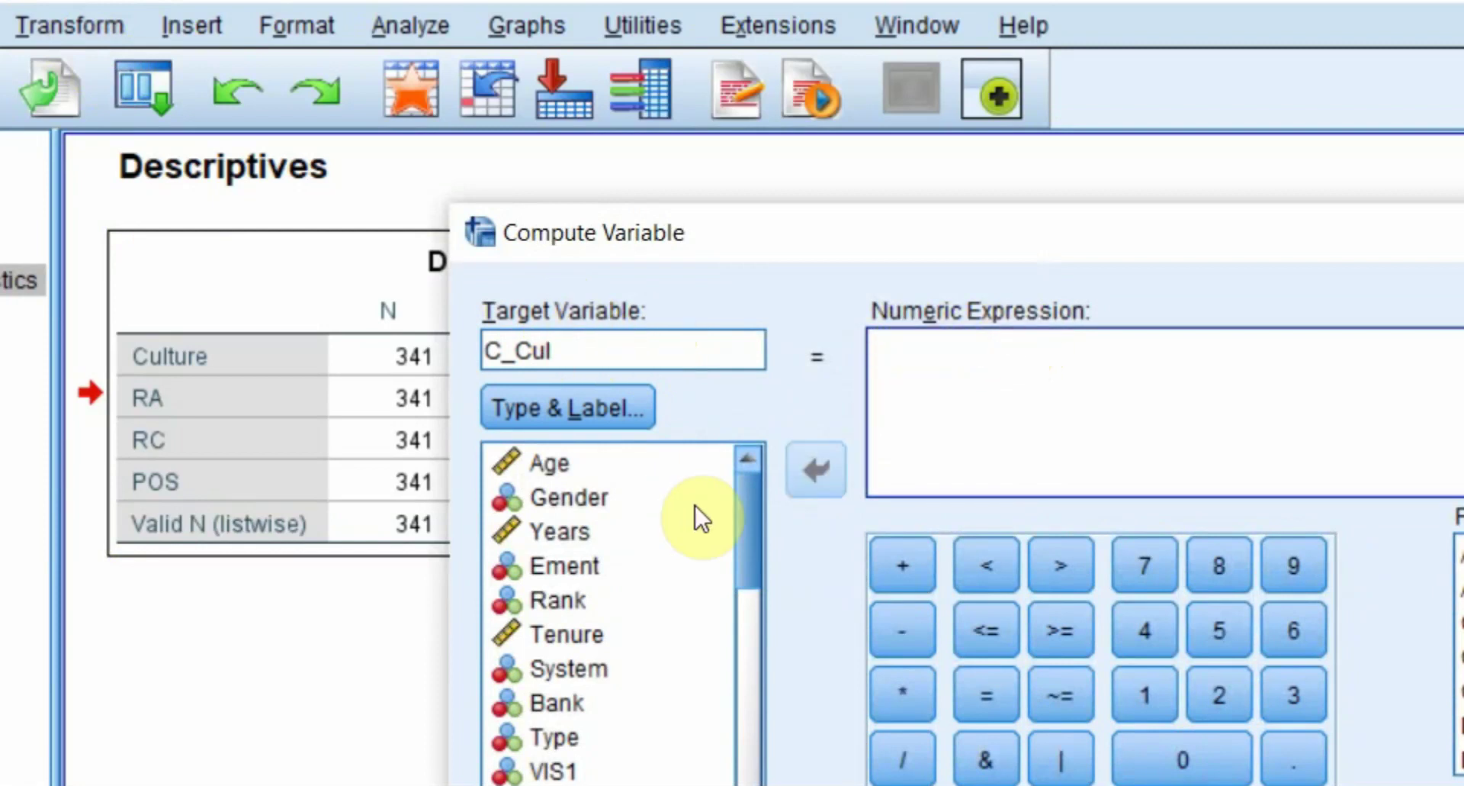
left_click_drag(750, 524, 752, 782)
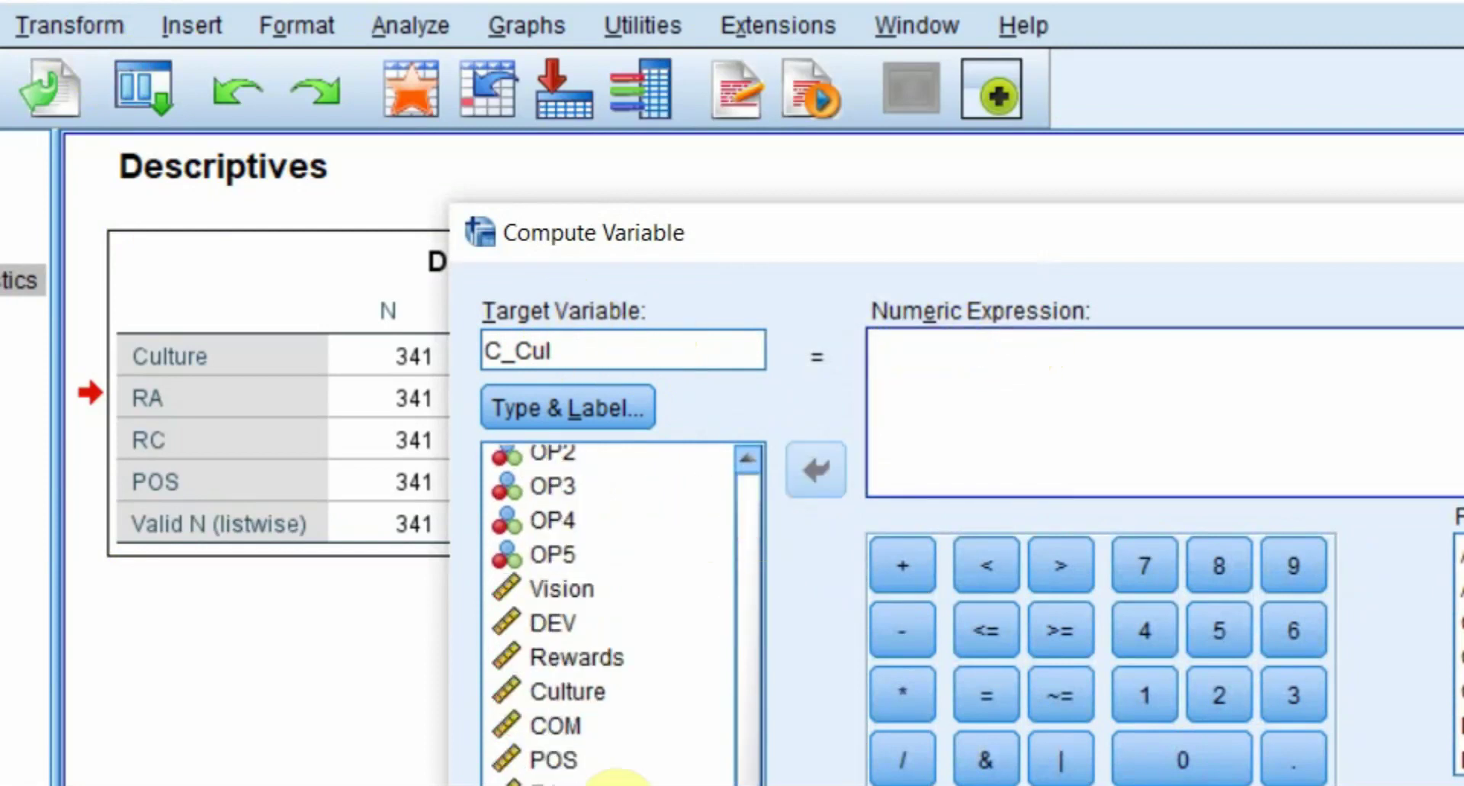
double_click(584, 691)
type("-")
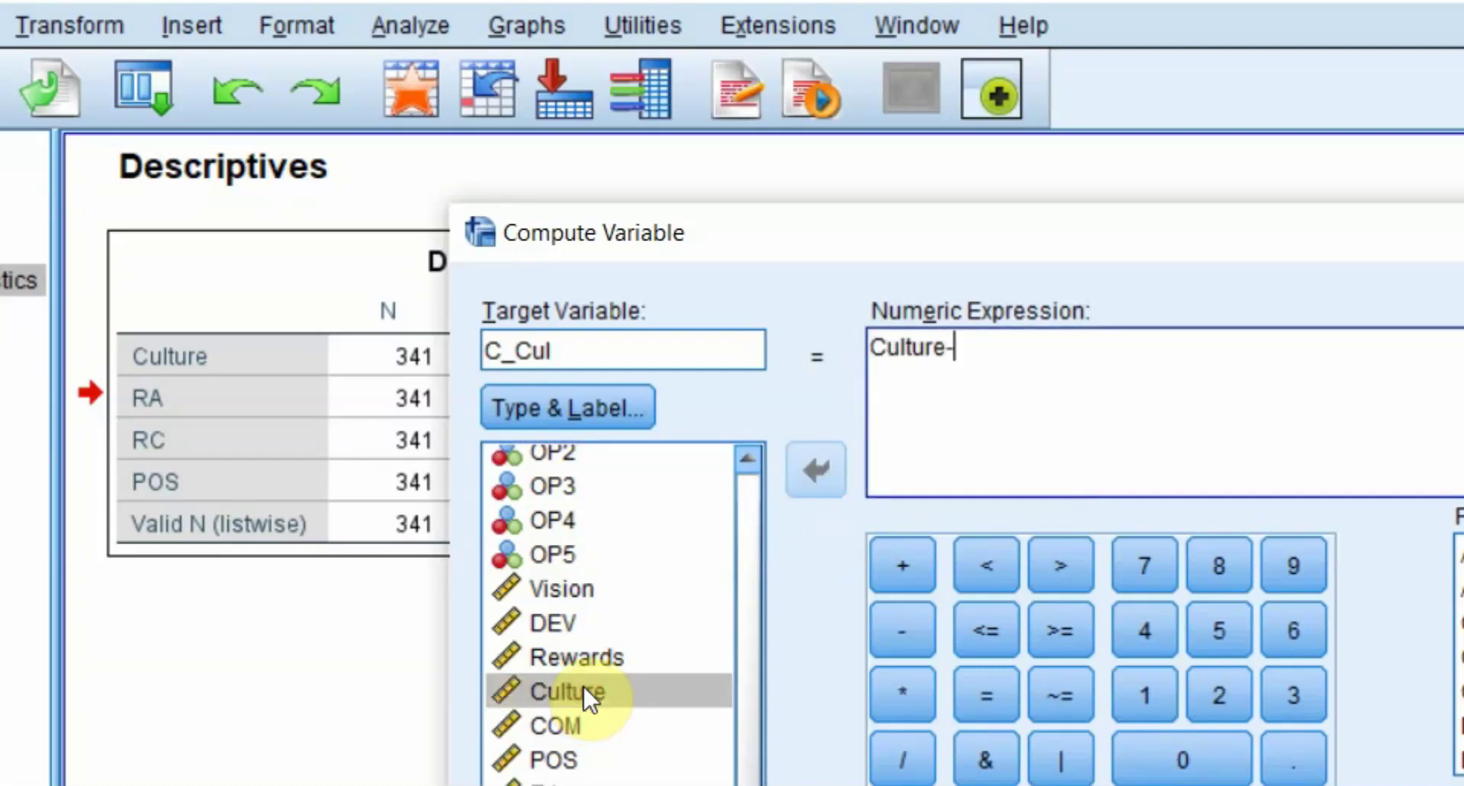
- Copy the full-precision Culture mean from Excel cell E3, complete the SPSS expression as Culture-4.70185728250244 and compute the variable
key("alt+Tab")
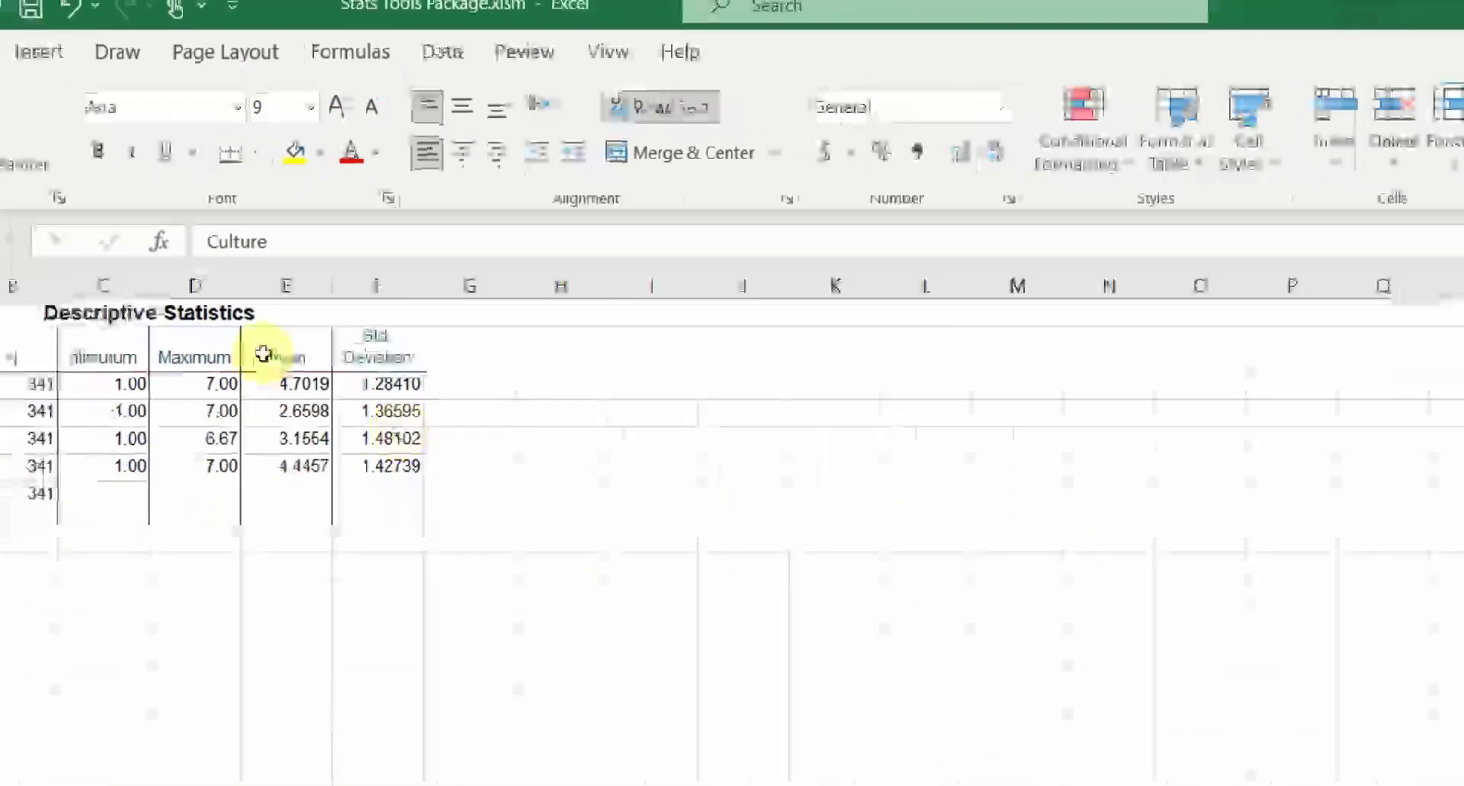
left_click(340, 275)
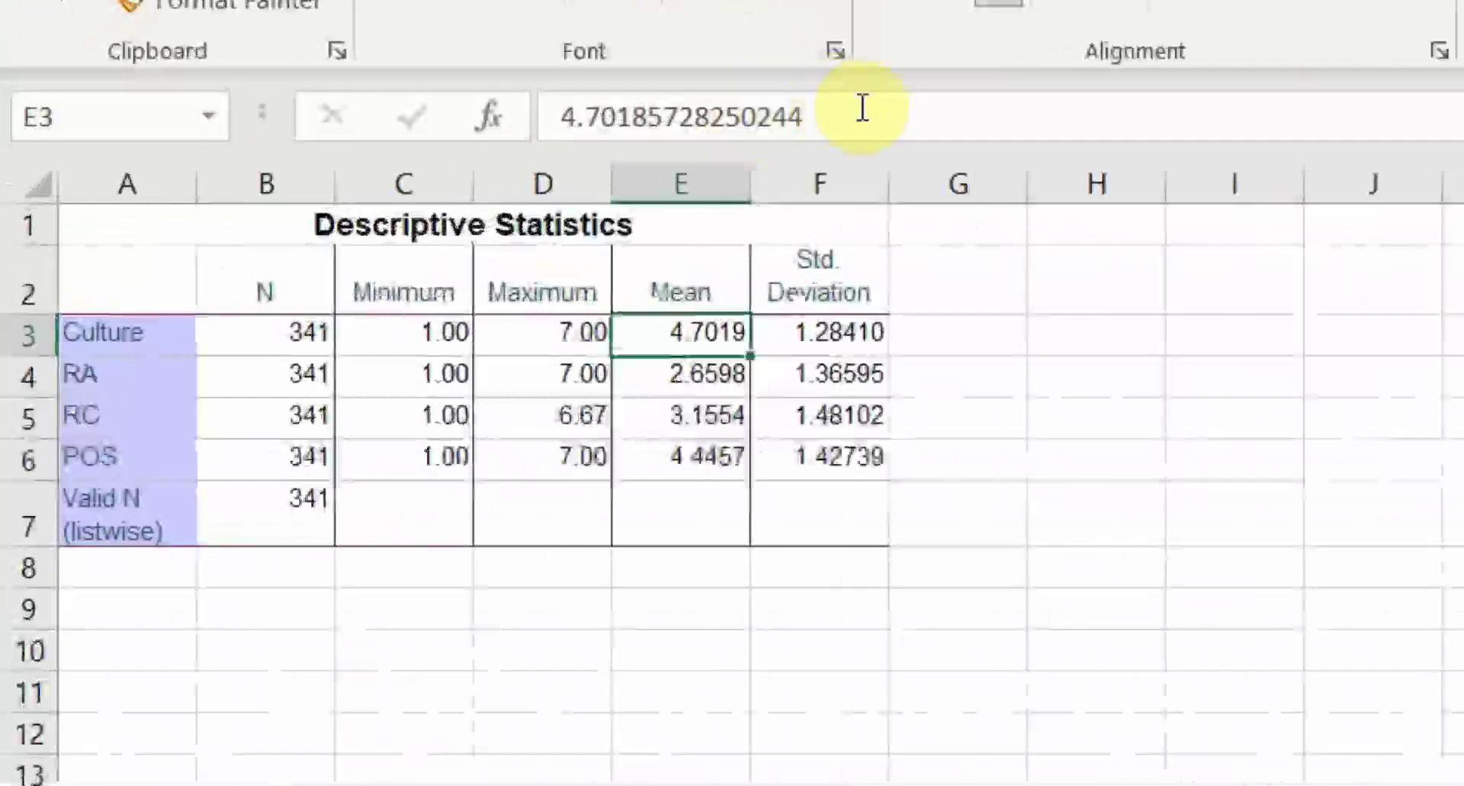
left_click_drag(428, 169, 90, 145)
key("ctrl+c")
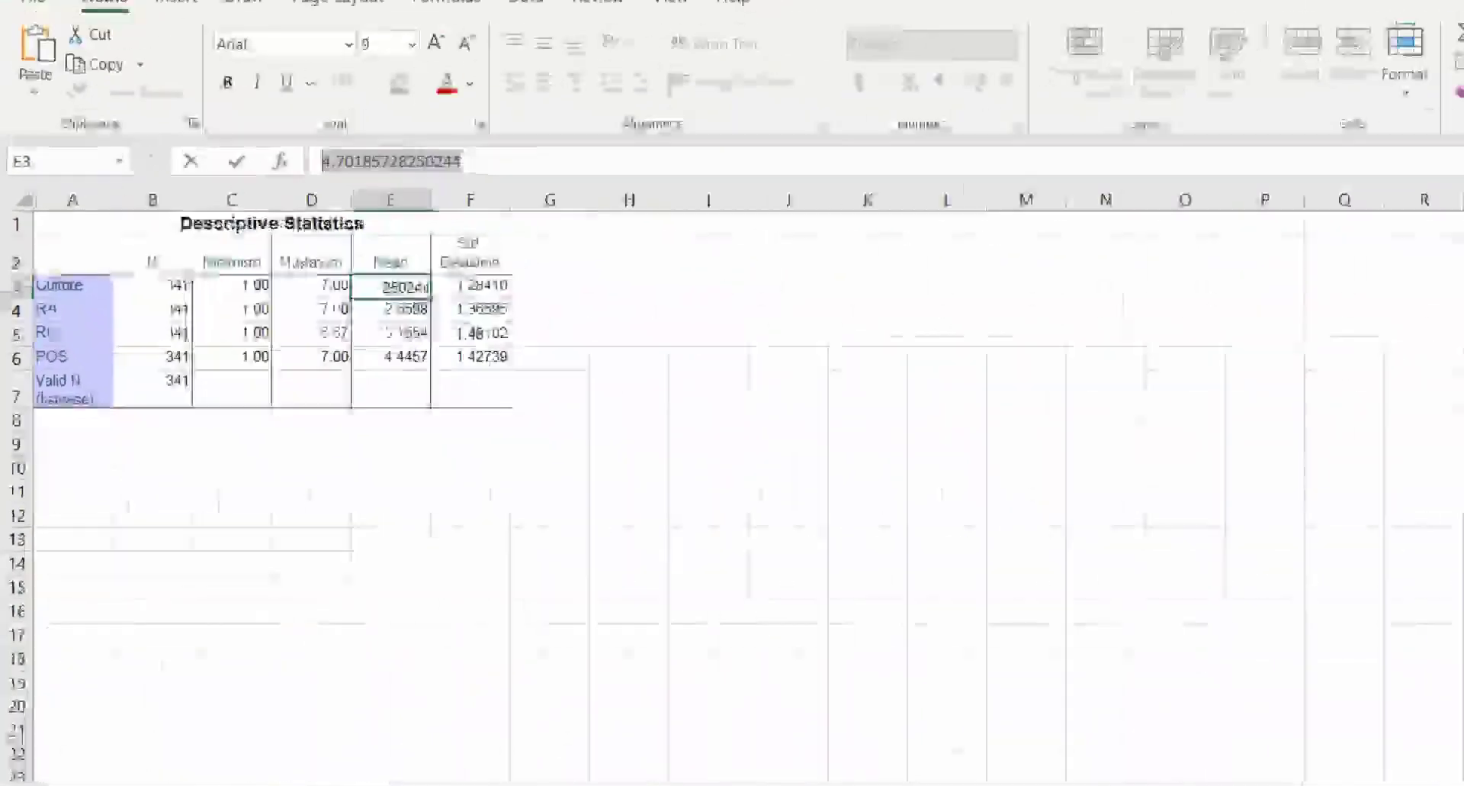
mouse_move(726, 771)
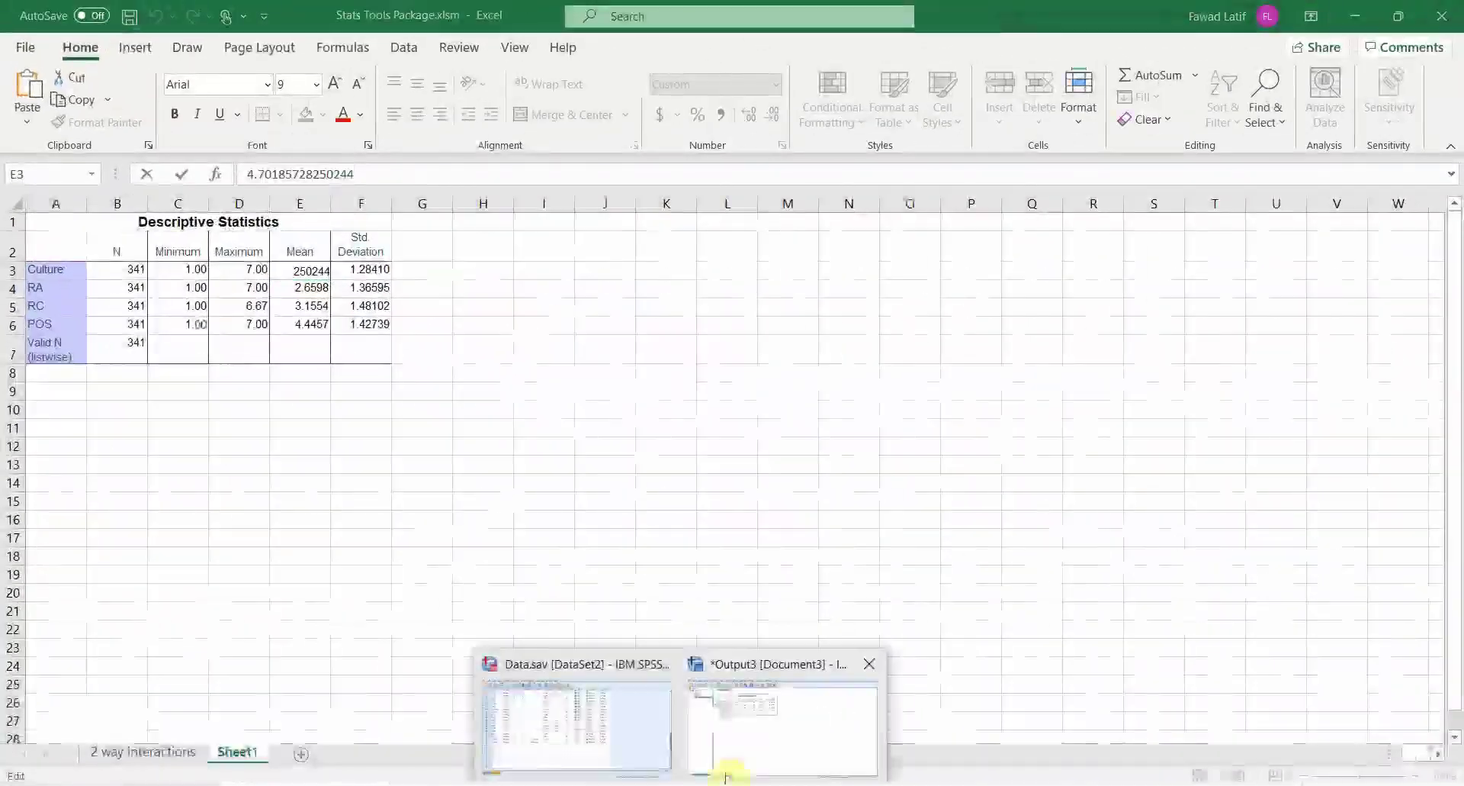
left_click(778, 725)
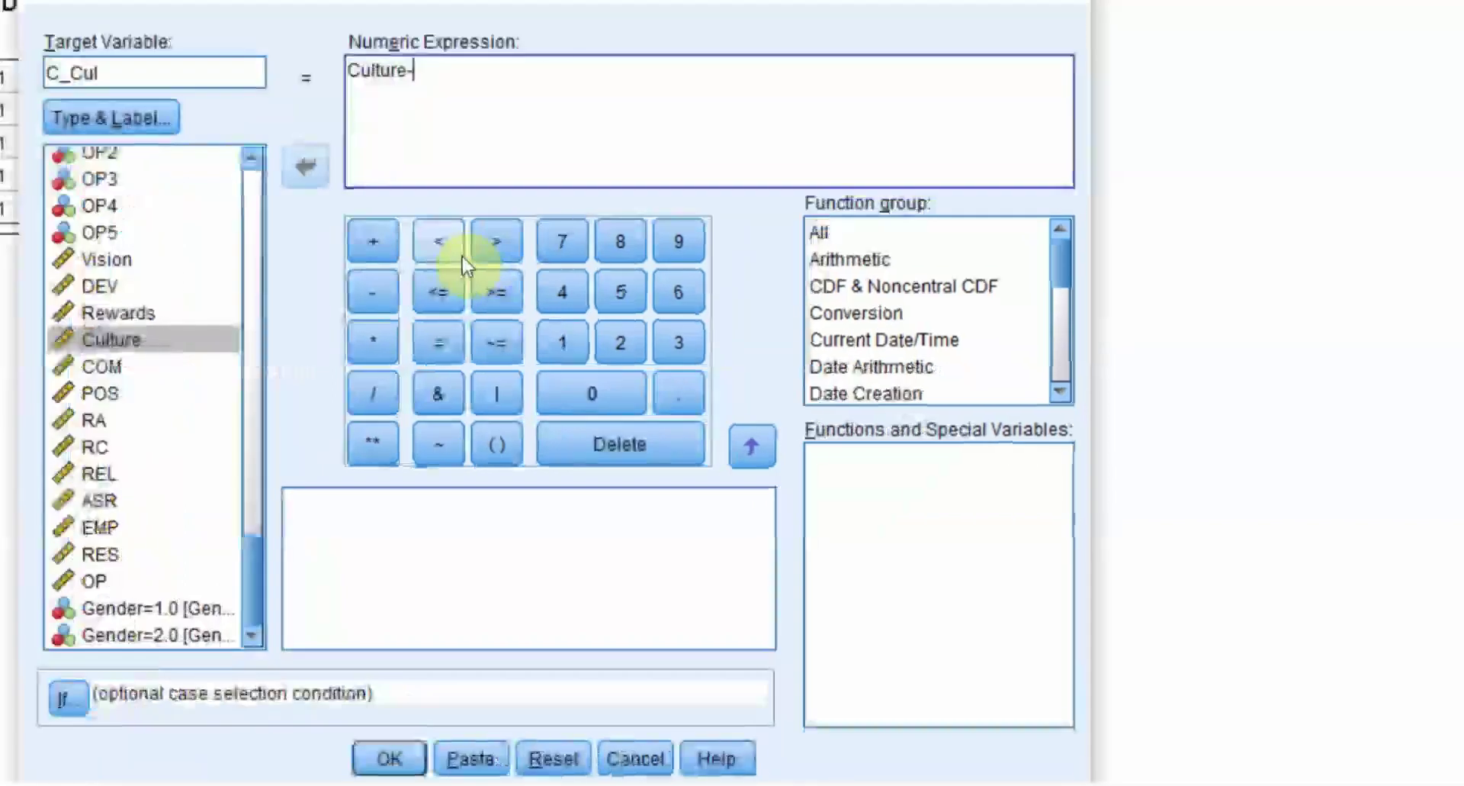
key("ctrl+v")
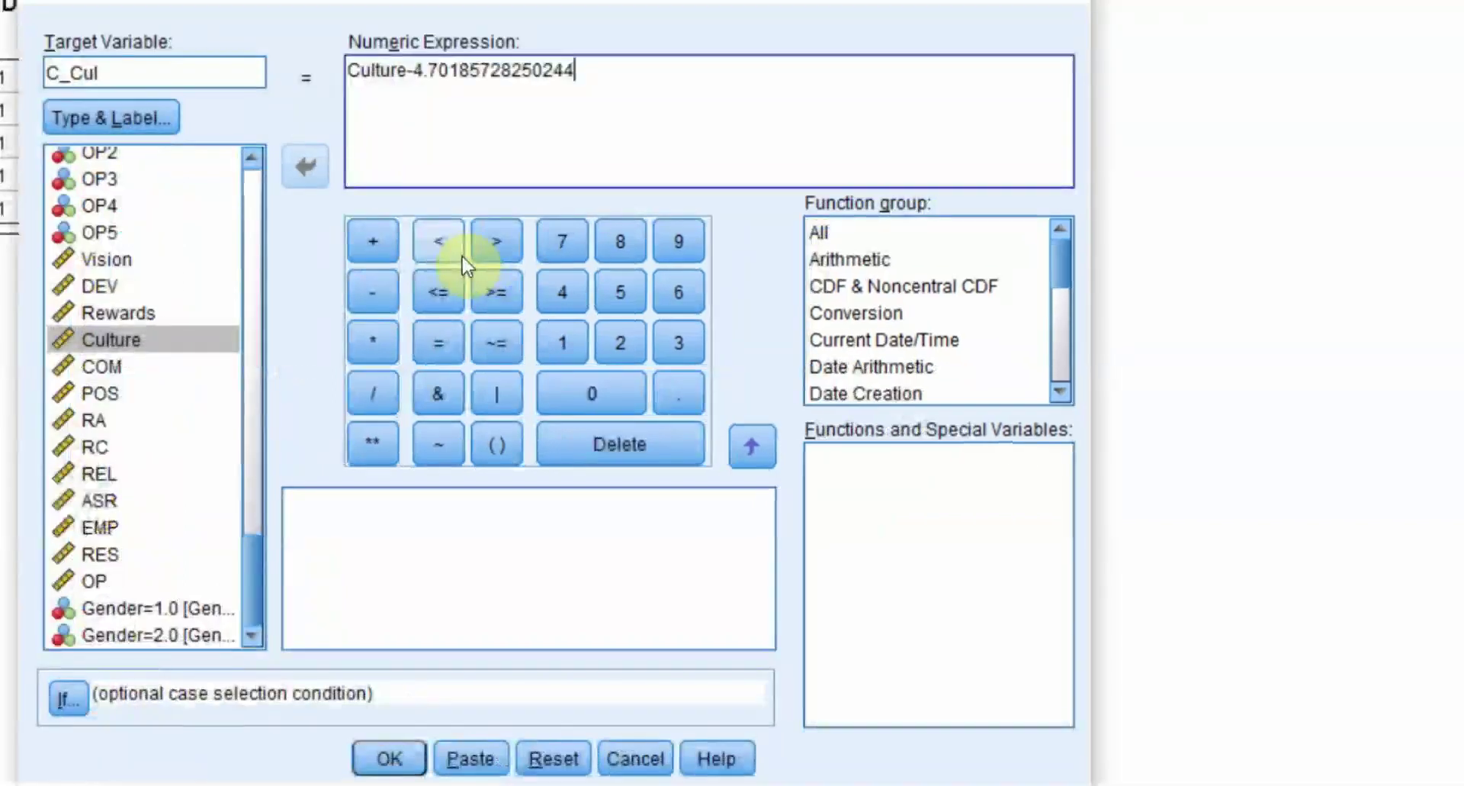
left_click(412, 758)
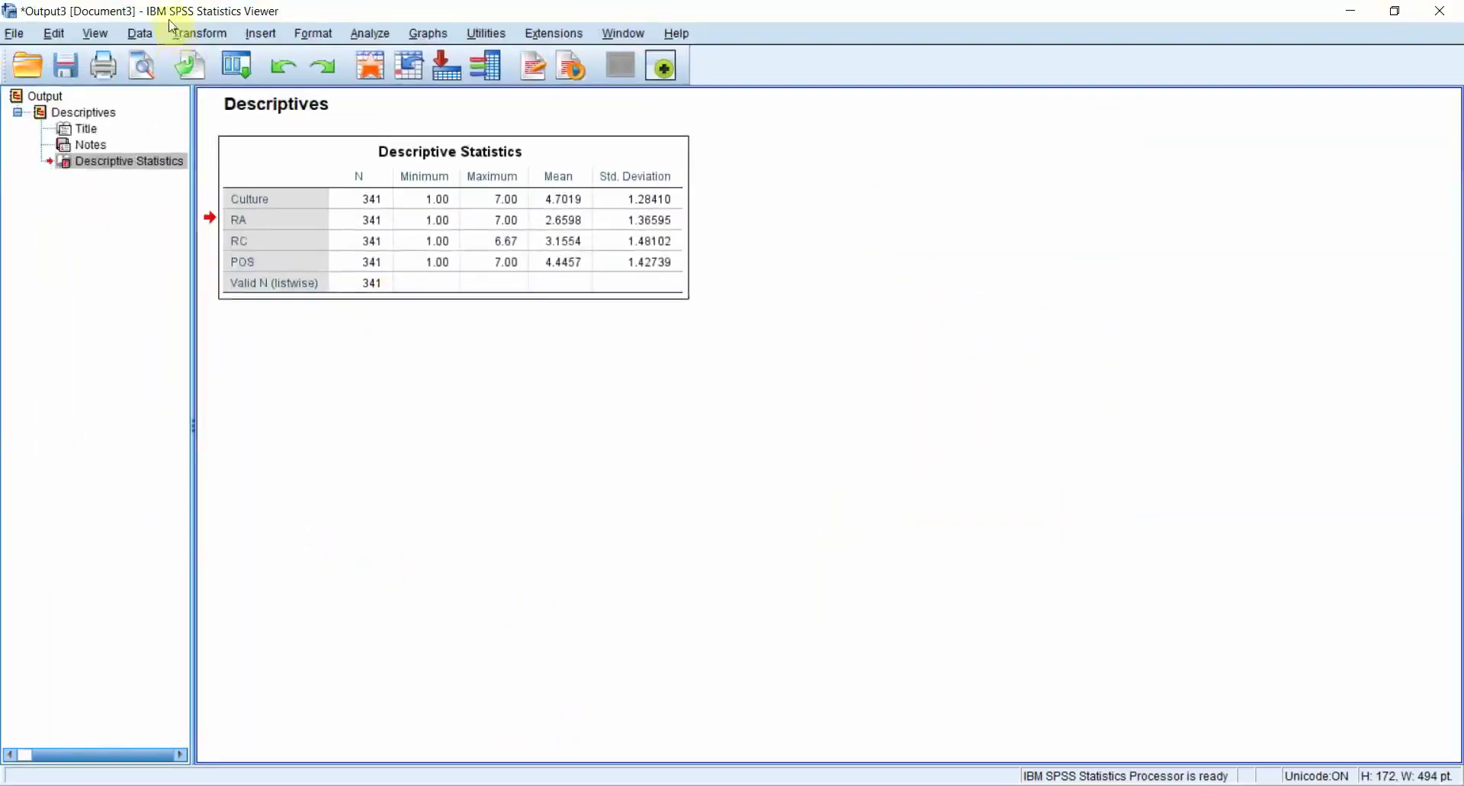
- Reopen Compute Variable in SPSS, then switch to Excel and copy the full-precision RA mean from cell E4
left_click(193, 35)
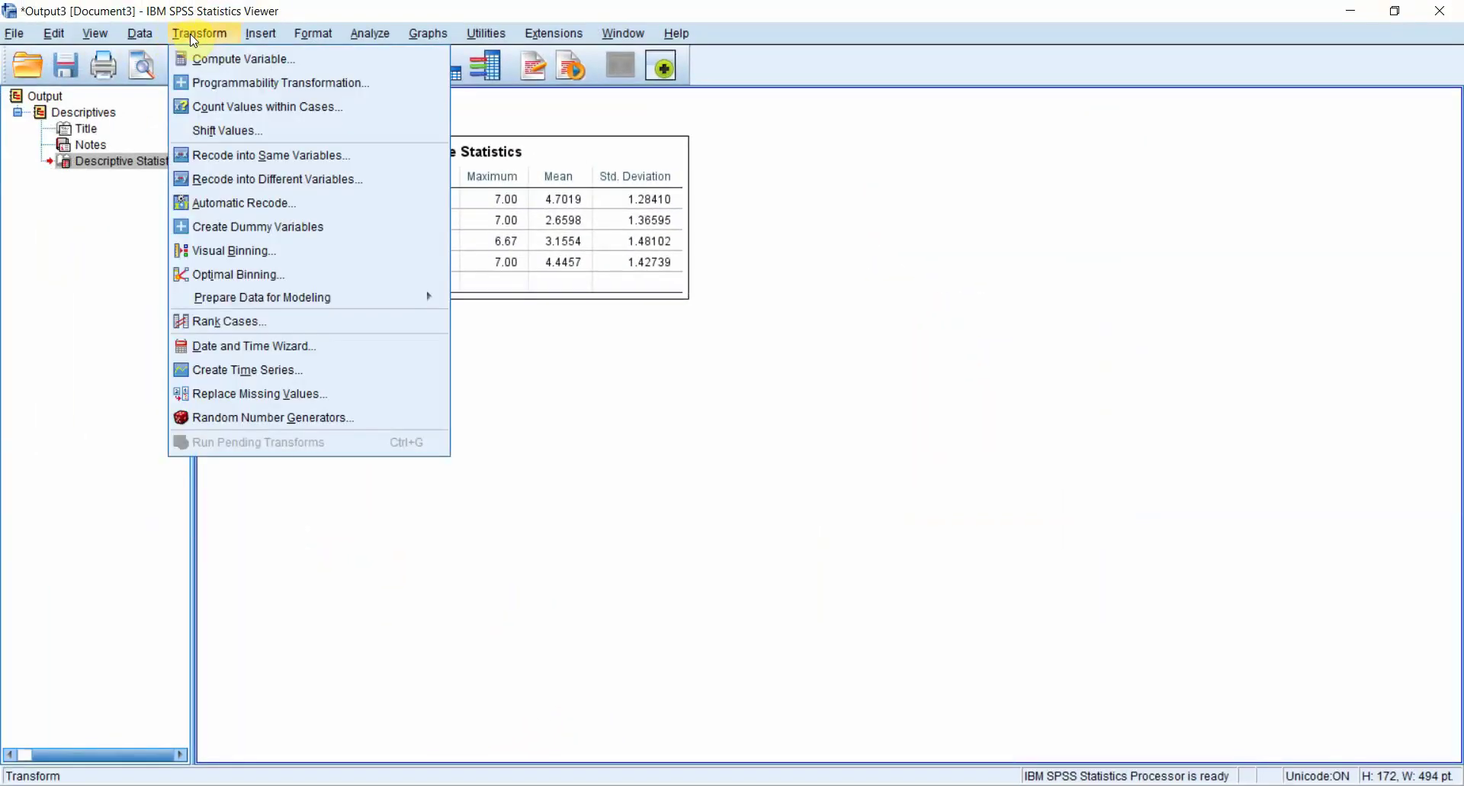
left_click(190, 58)
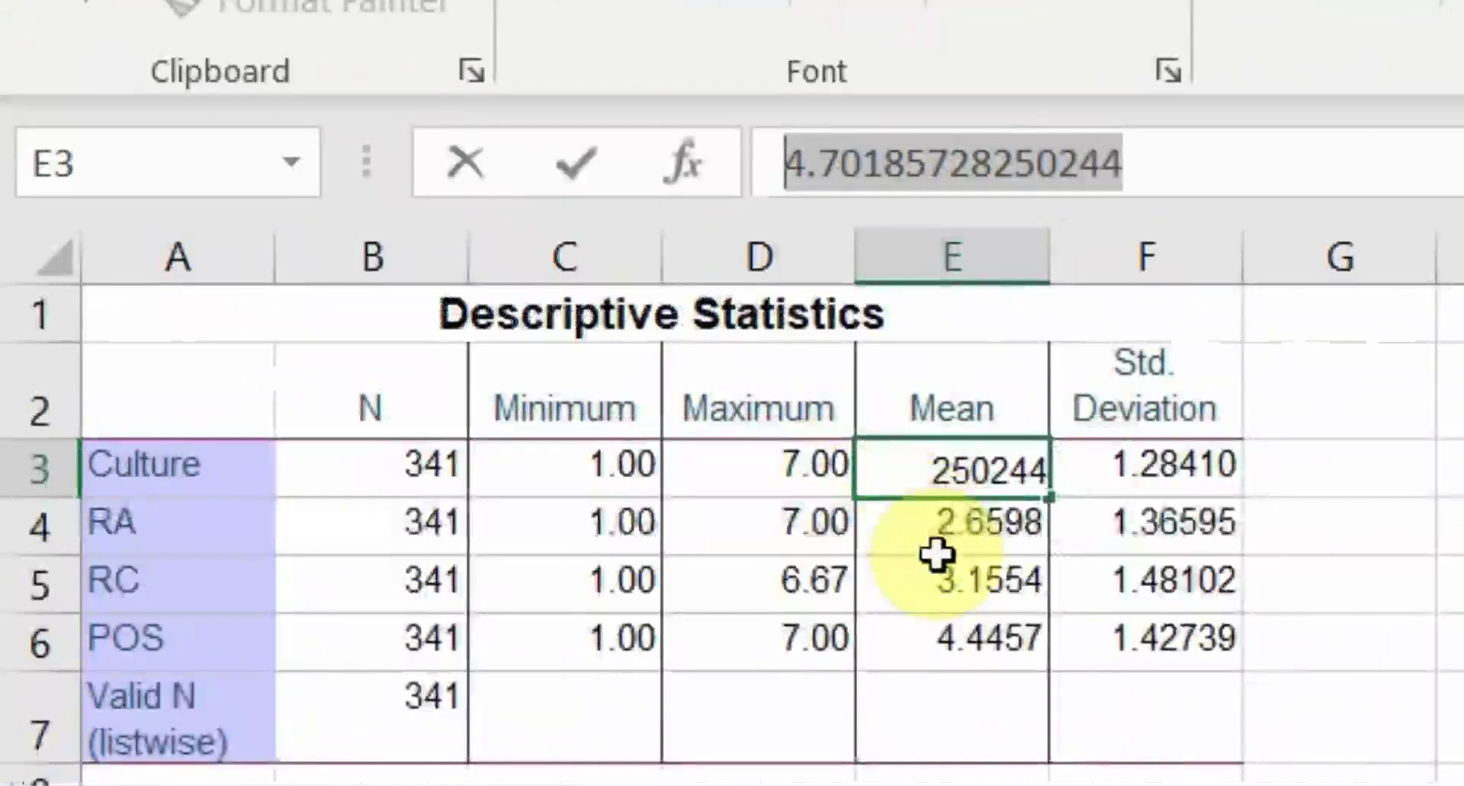
left_click(936, 551)
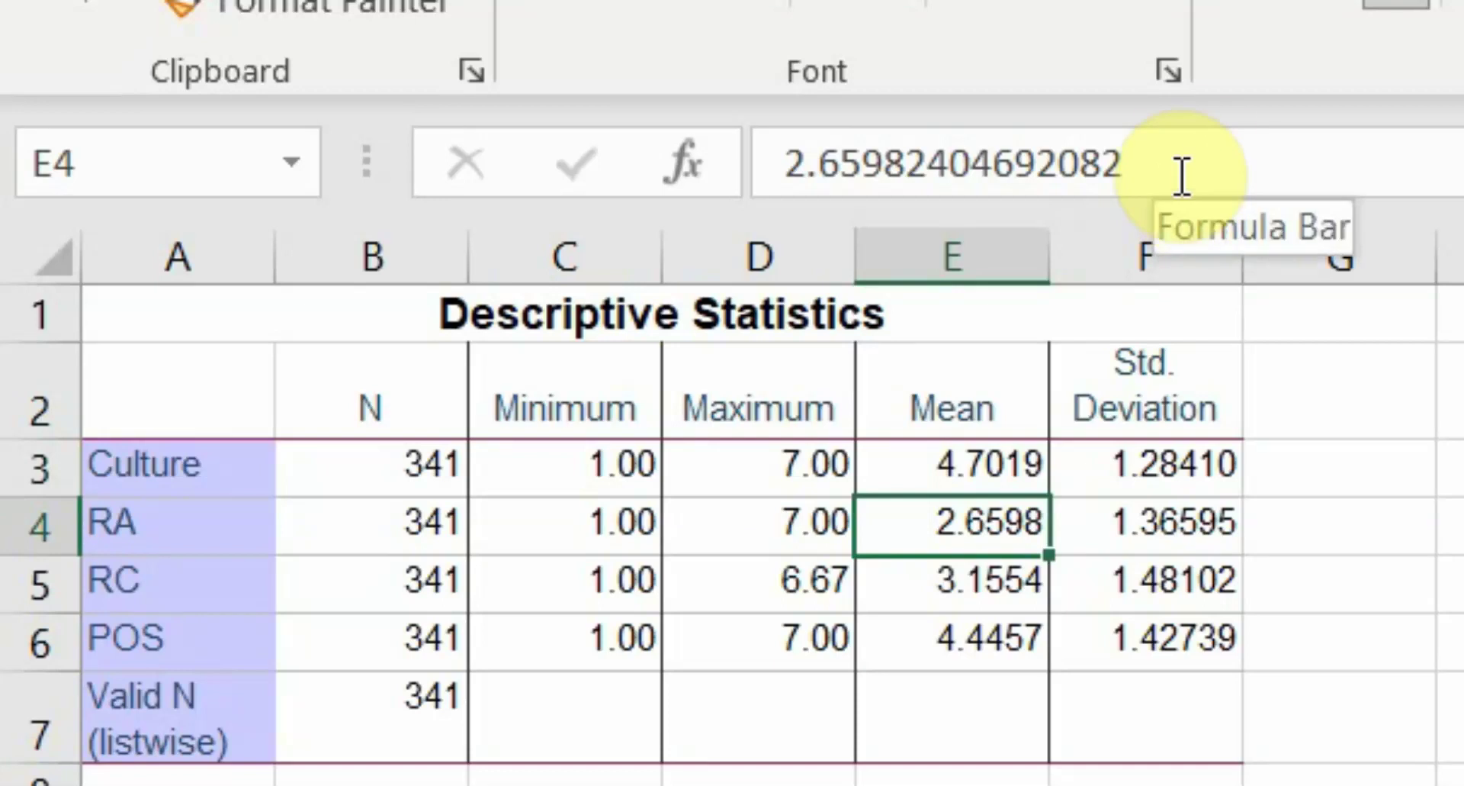
left_click_drag(1181, 177, 488, 180)
key("ctrl+c")
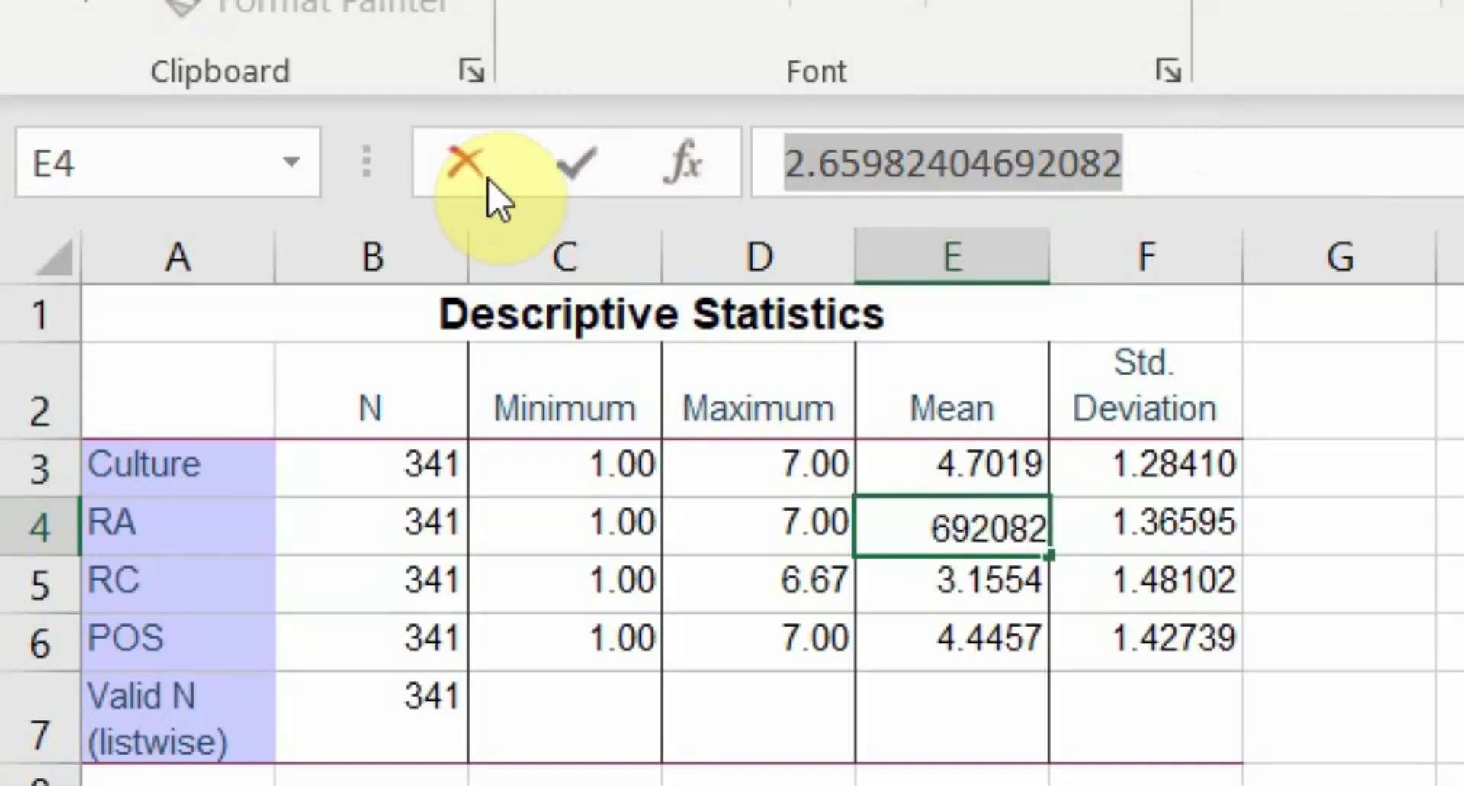
key("Return")
key("Up")
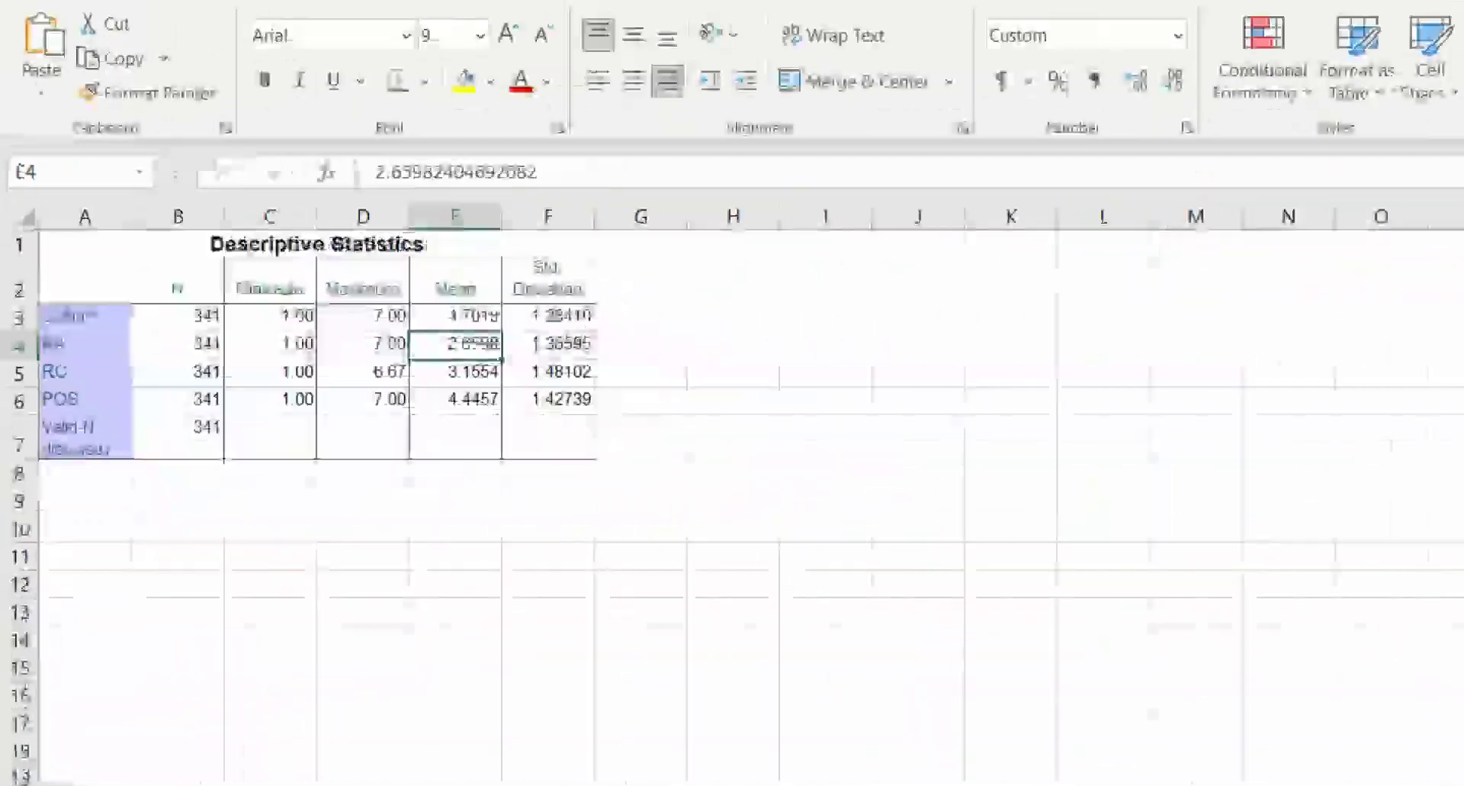
- Return to SPSS's Compute Variable dialog, rename the target variable C_RA and select RA in the variable list
mouse_move(653, 713)
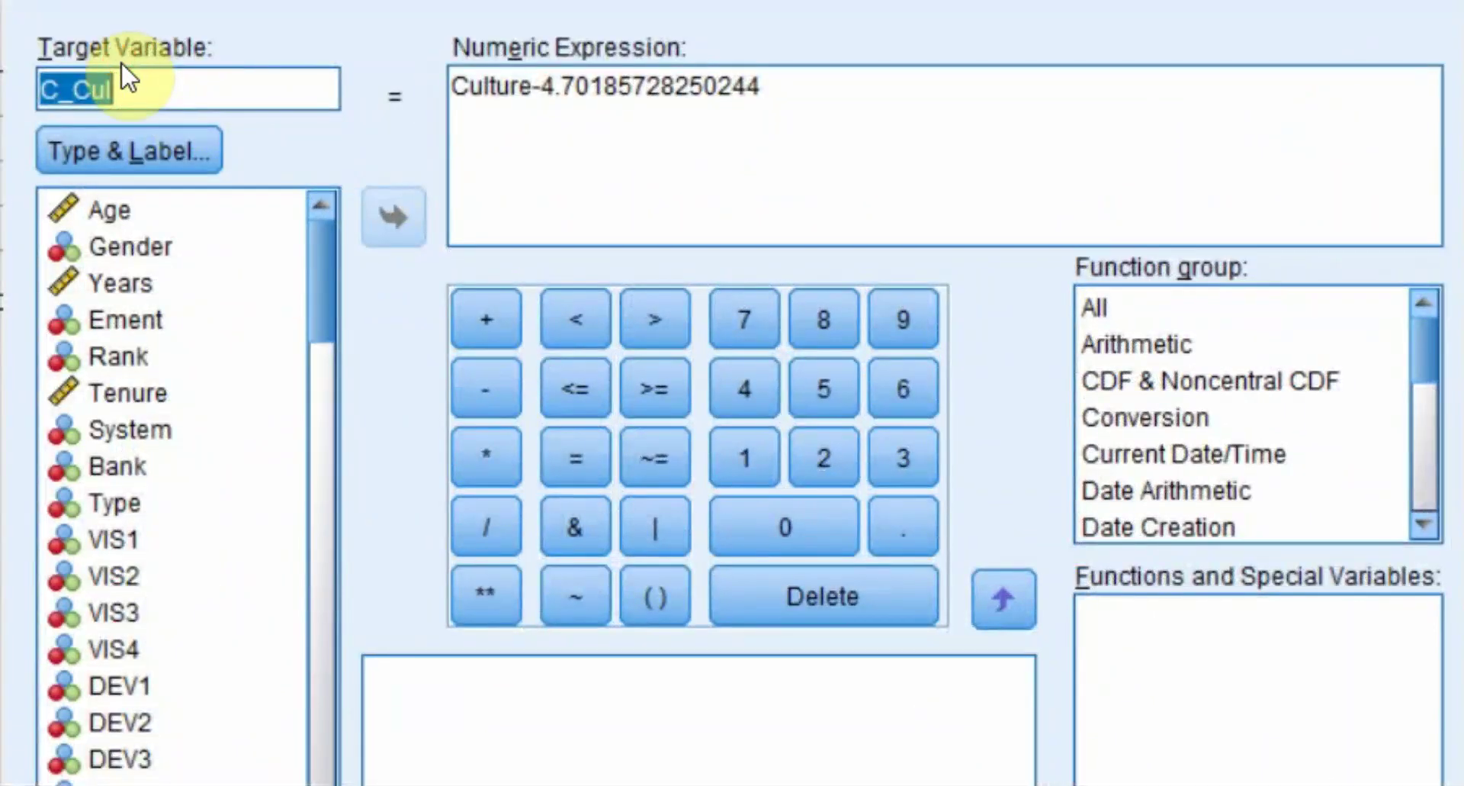
left_click(186, 77)
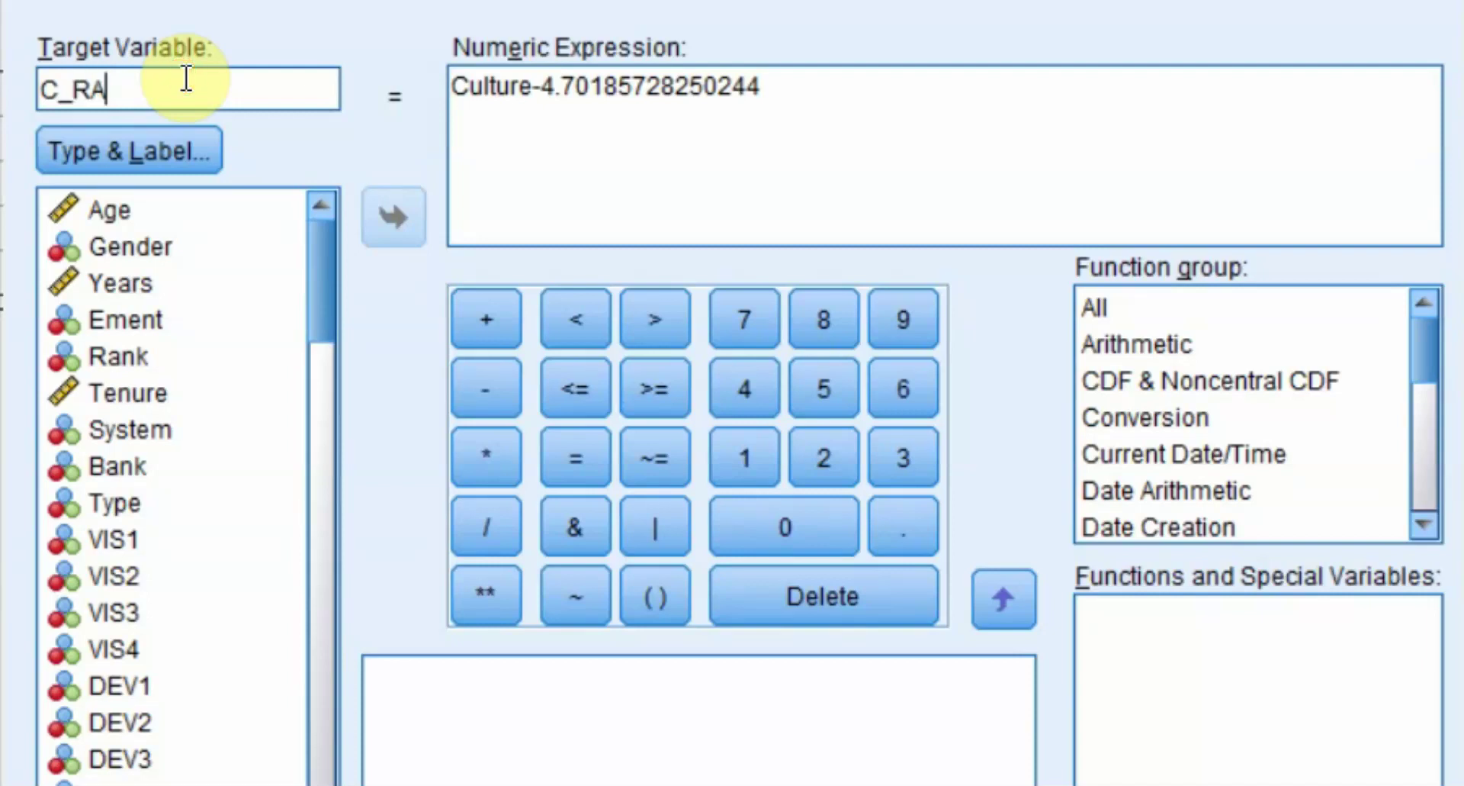
left_click_drag(320, 282, 328, 778)
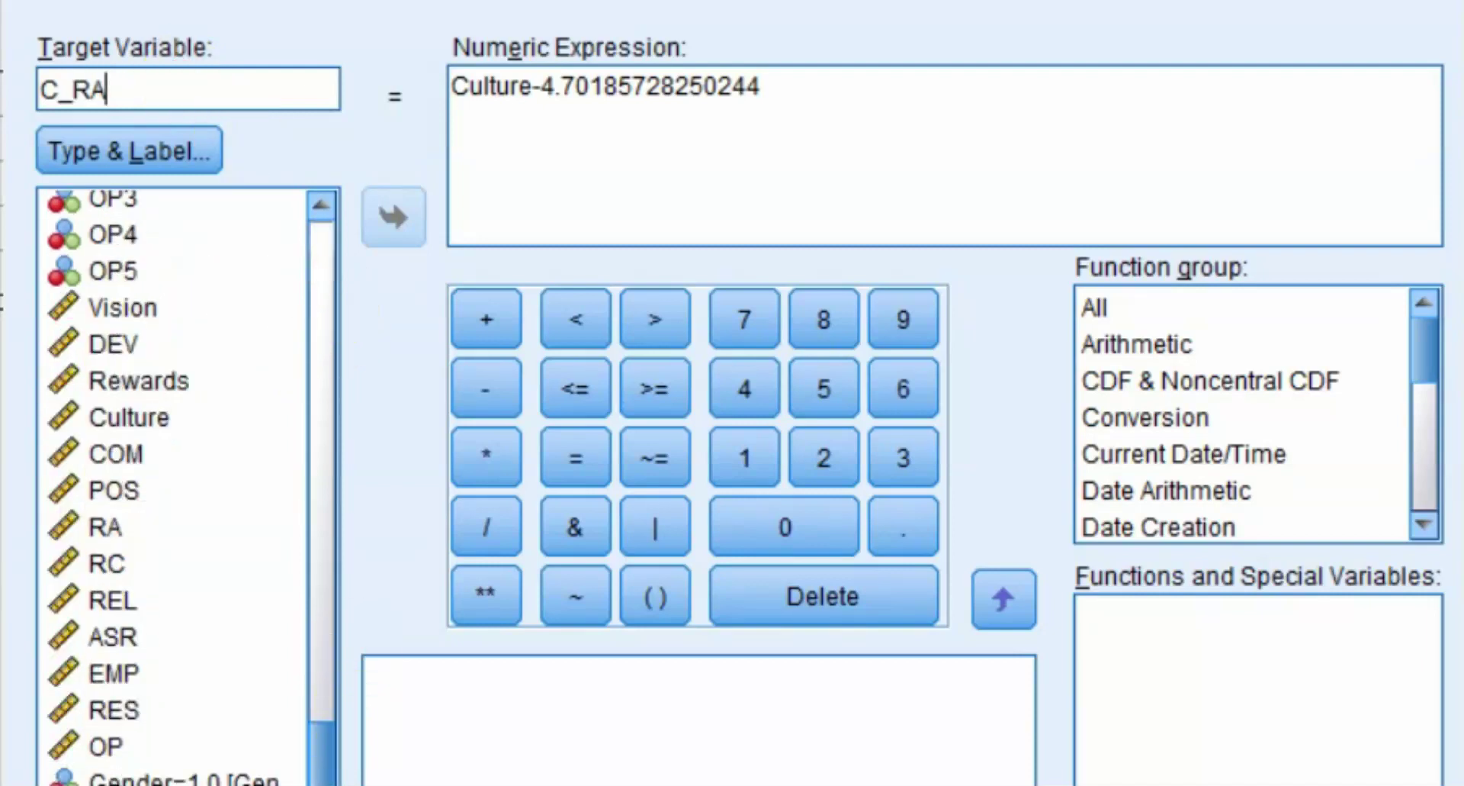
left_click(115, 527)
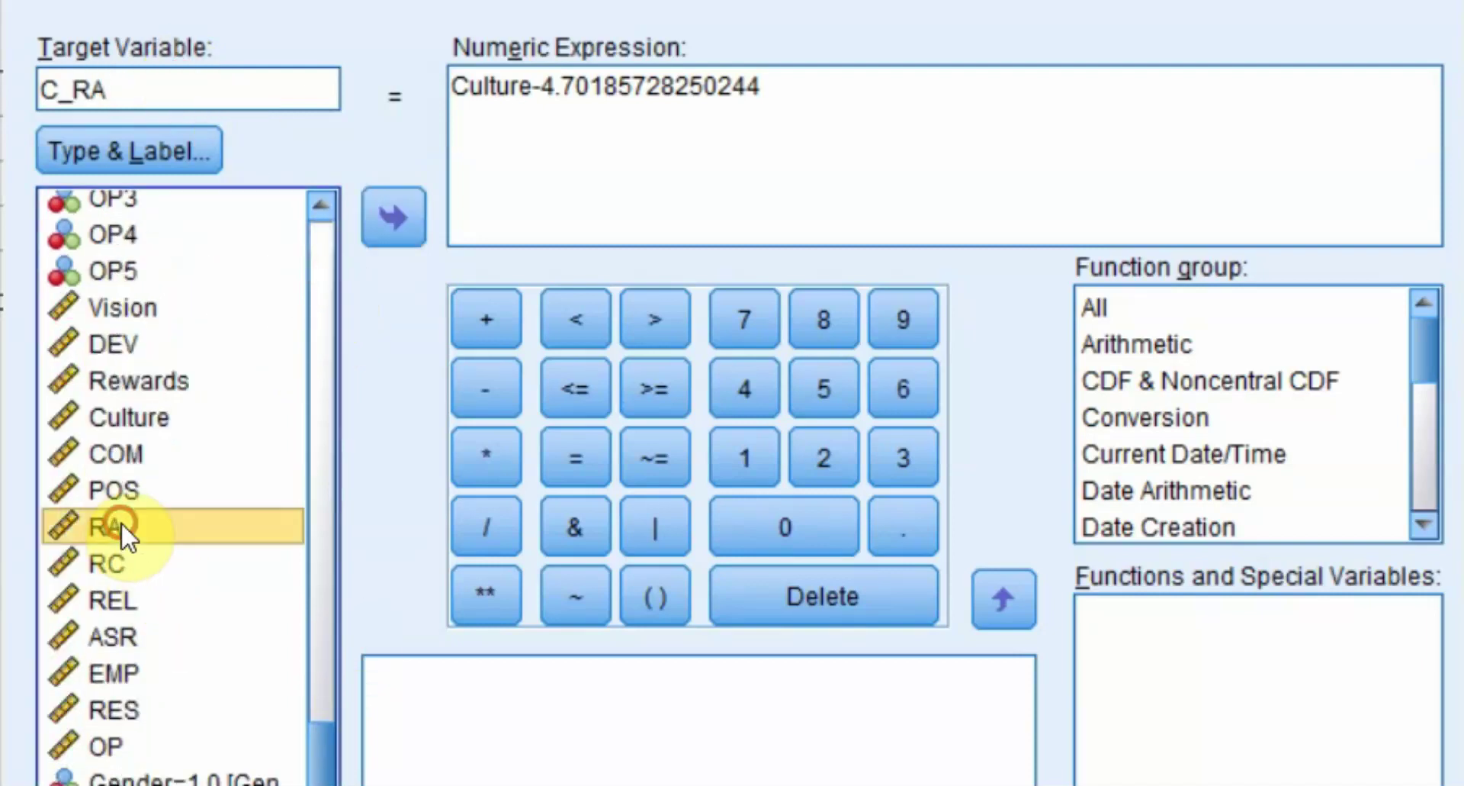
- Change the numeric expression to RA-2.65982404692082, using the copied mean, and compute the variable
left_click(534, 87)
key("BackSpace")
key("BackSpace")
key("BackSpace")
key("BackSpace")
key("BackSpace")
key("BackSpace")
key("BackSpace")
type("RA")
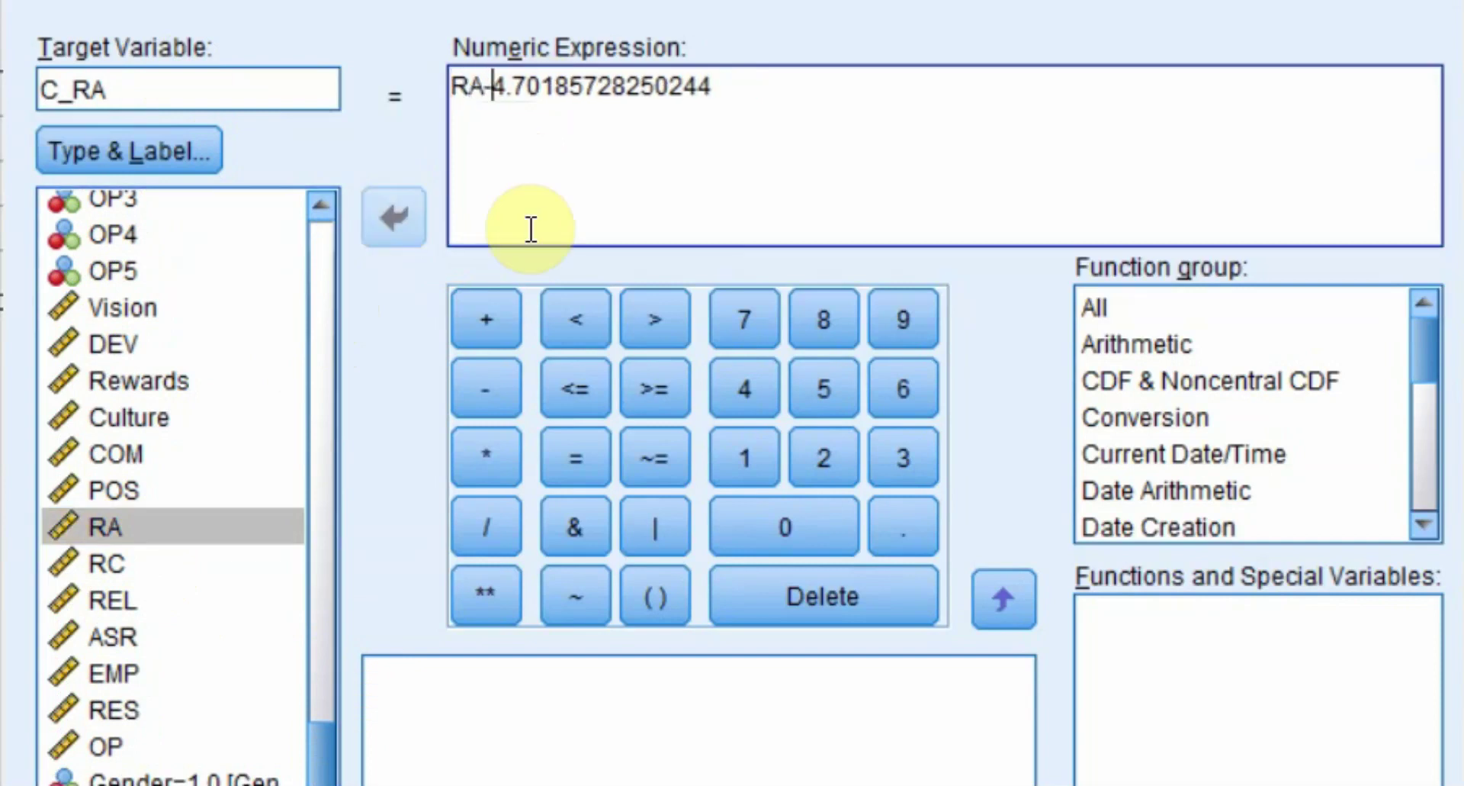
key("shift+End")
key("ctrl+v")
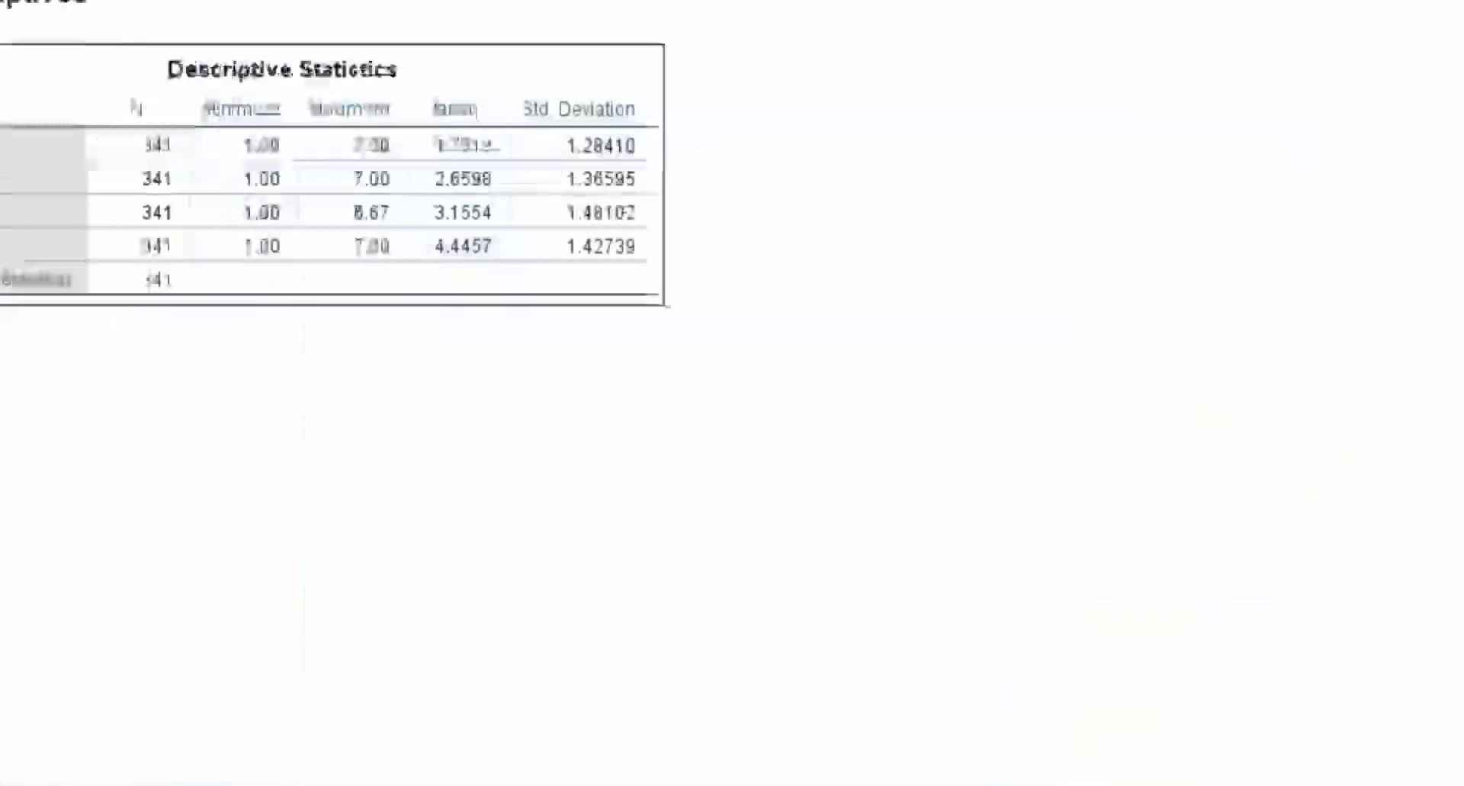
- Start another Compute Variable transformation with target variable C_RC and change RA to RC in the numeric expression
left_click(197, 34)
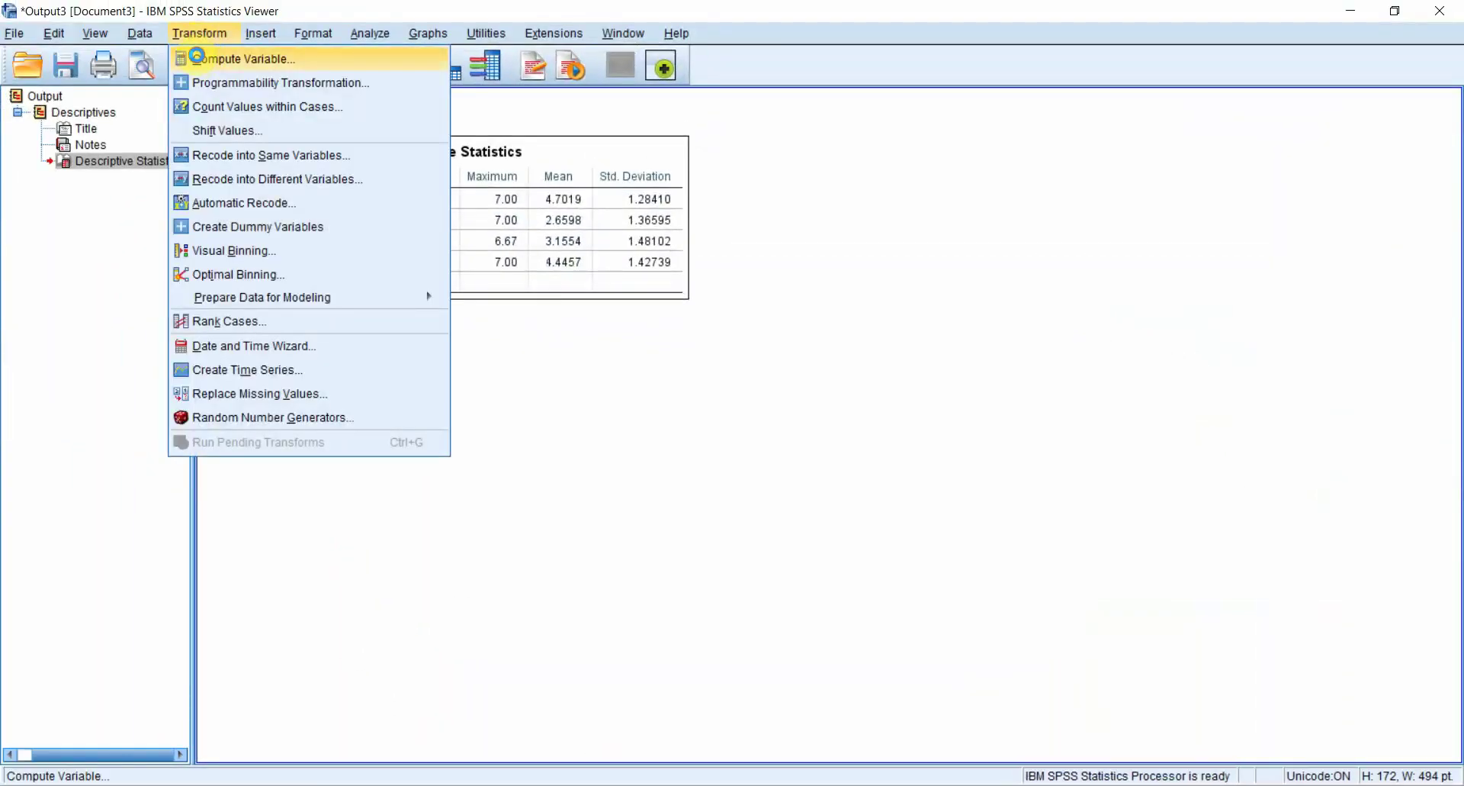
left_click(244, 59)
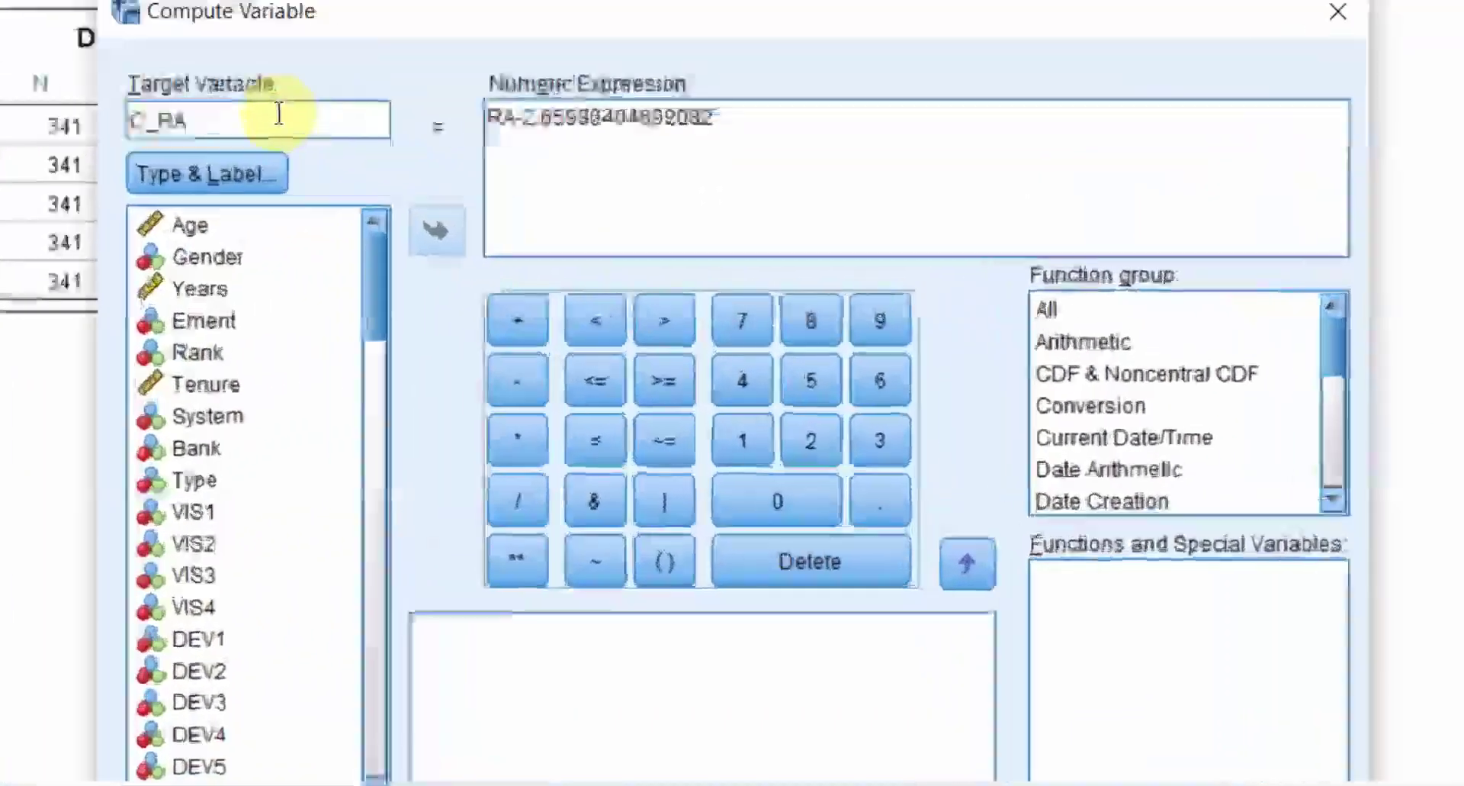
key("BackSpace")
type("C")
left_click(481, 118)
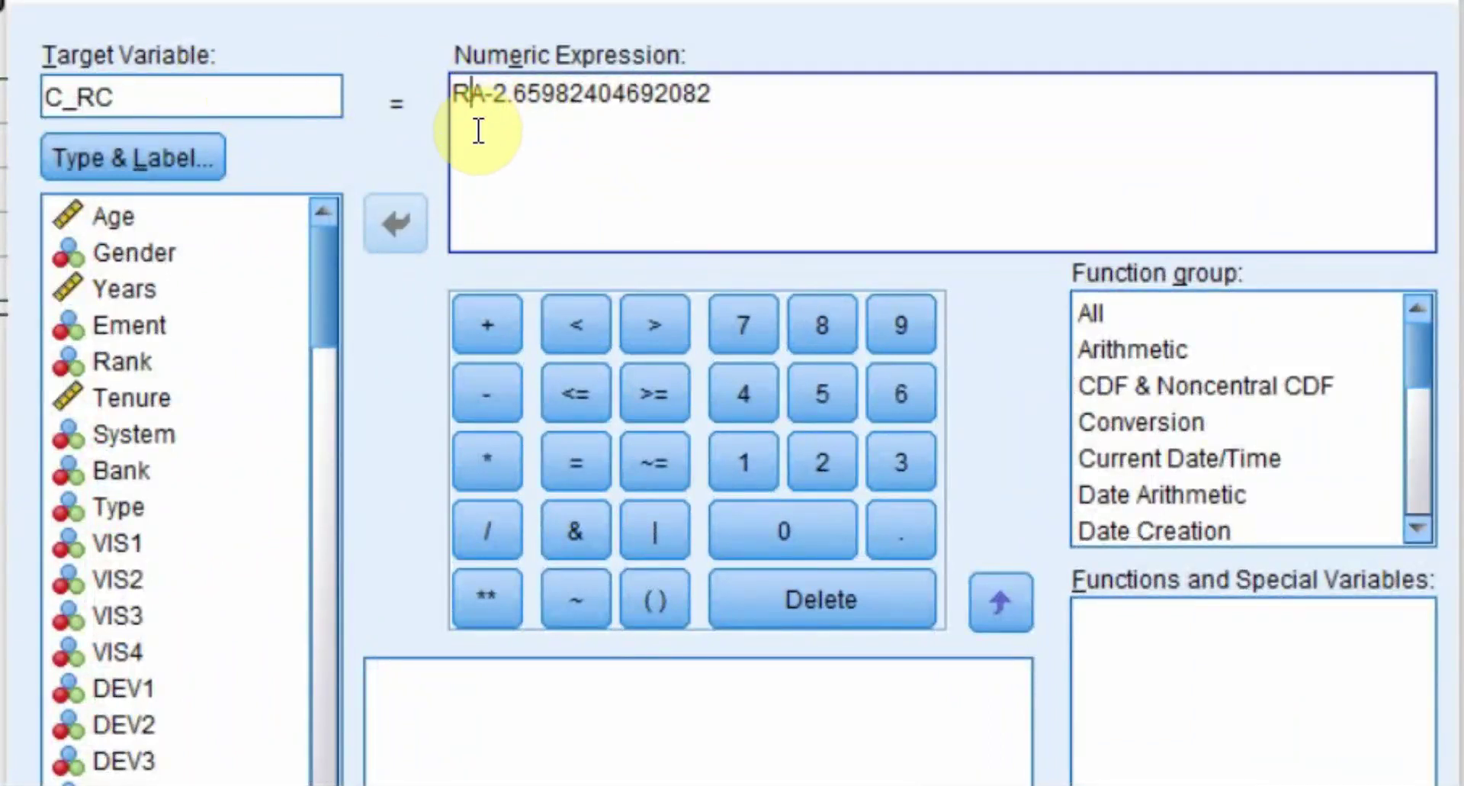
key("Delete")
type("C")
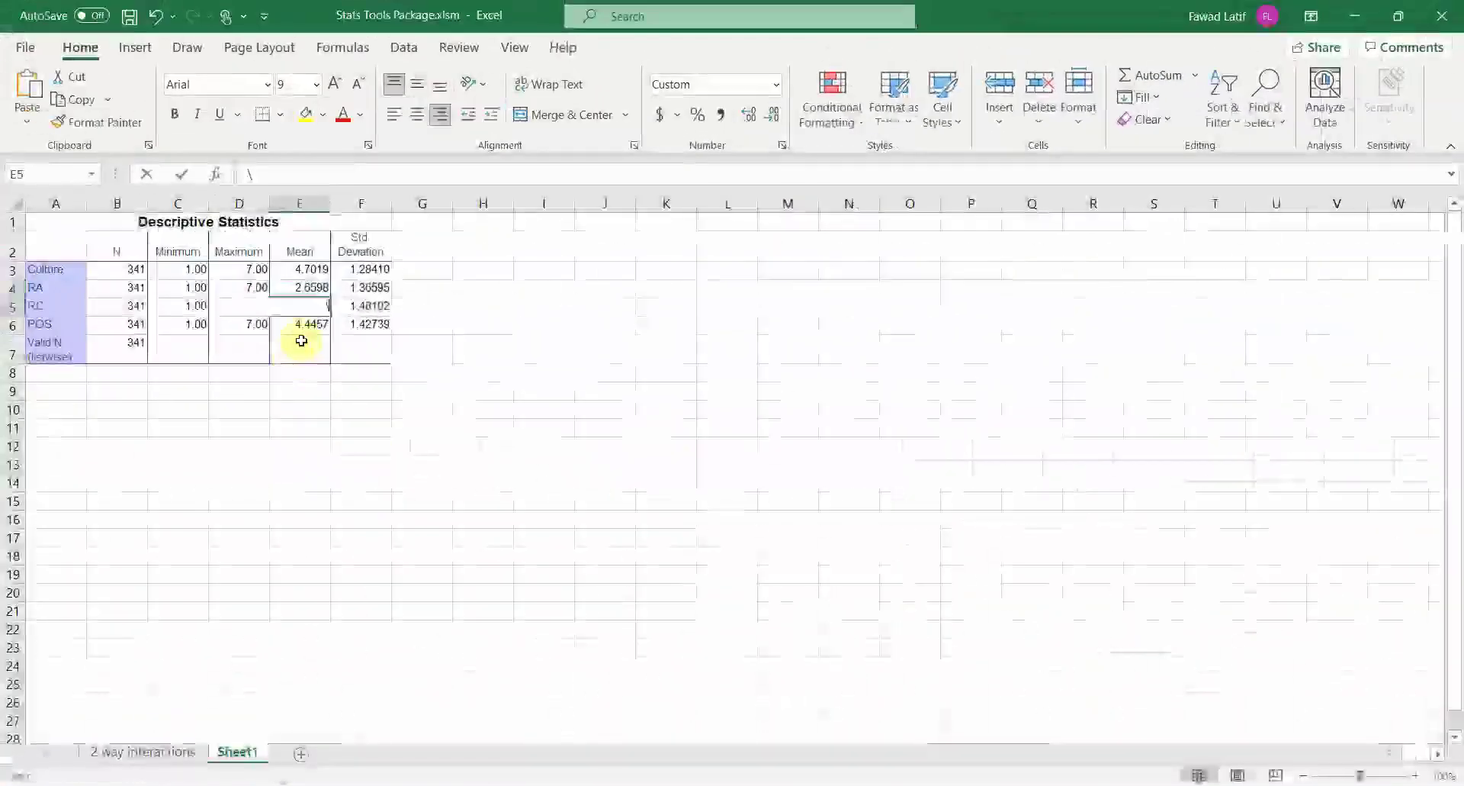
- Switch to Excel and copy the full-precision RC mean from cell E5
type("\\")
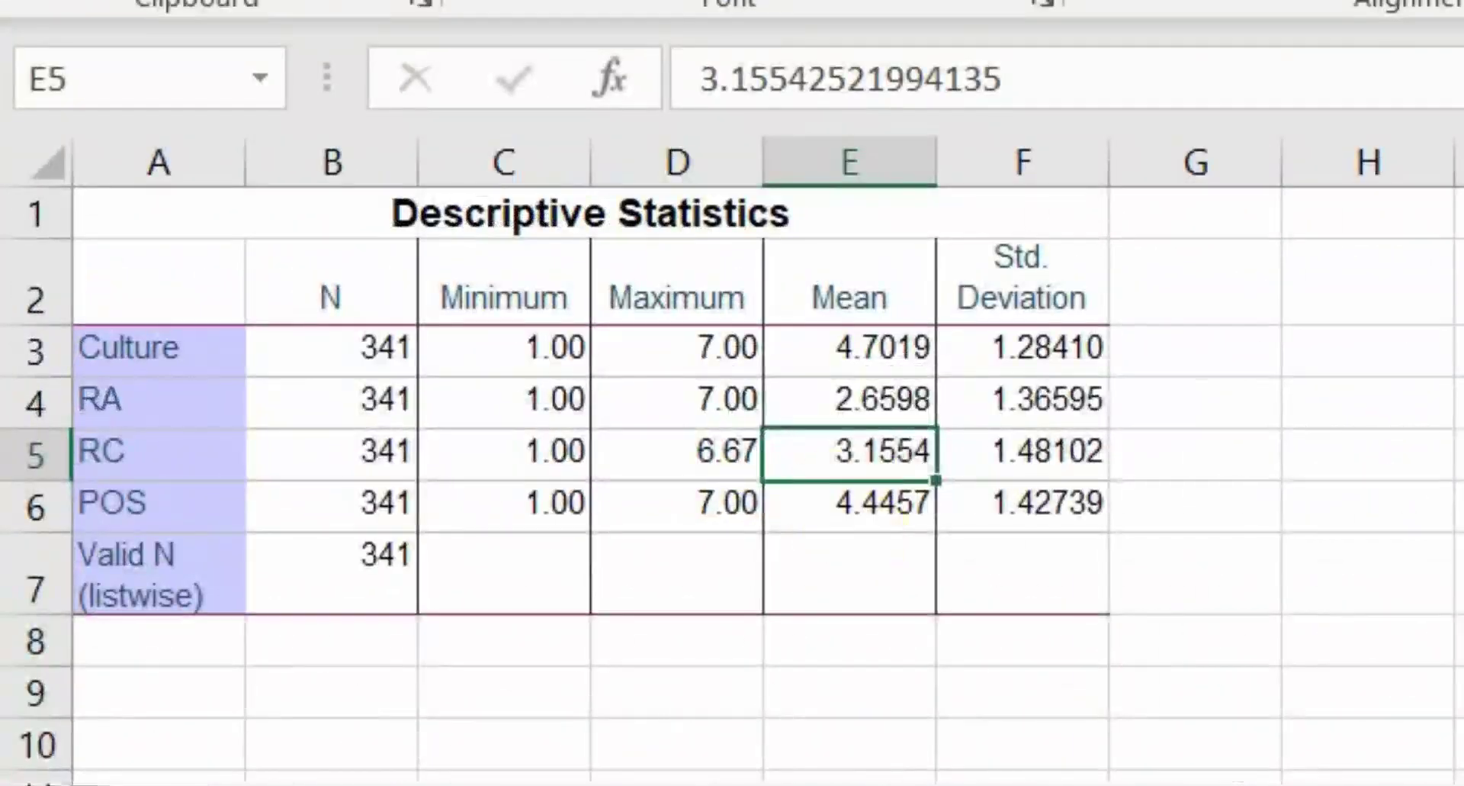
left_click_drag(1089, 69, 369, 91)
key("ctrl+c")
key("Return")
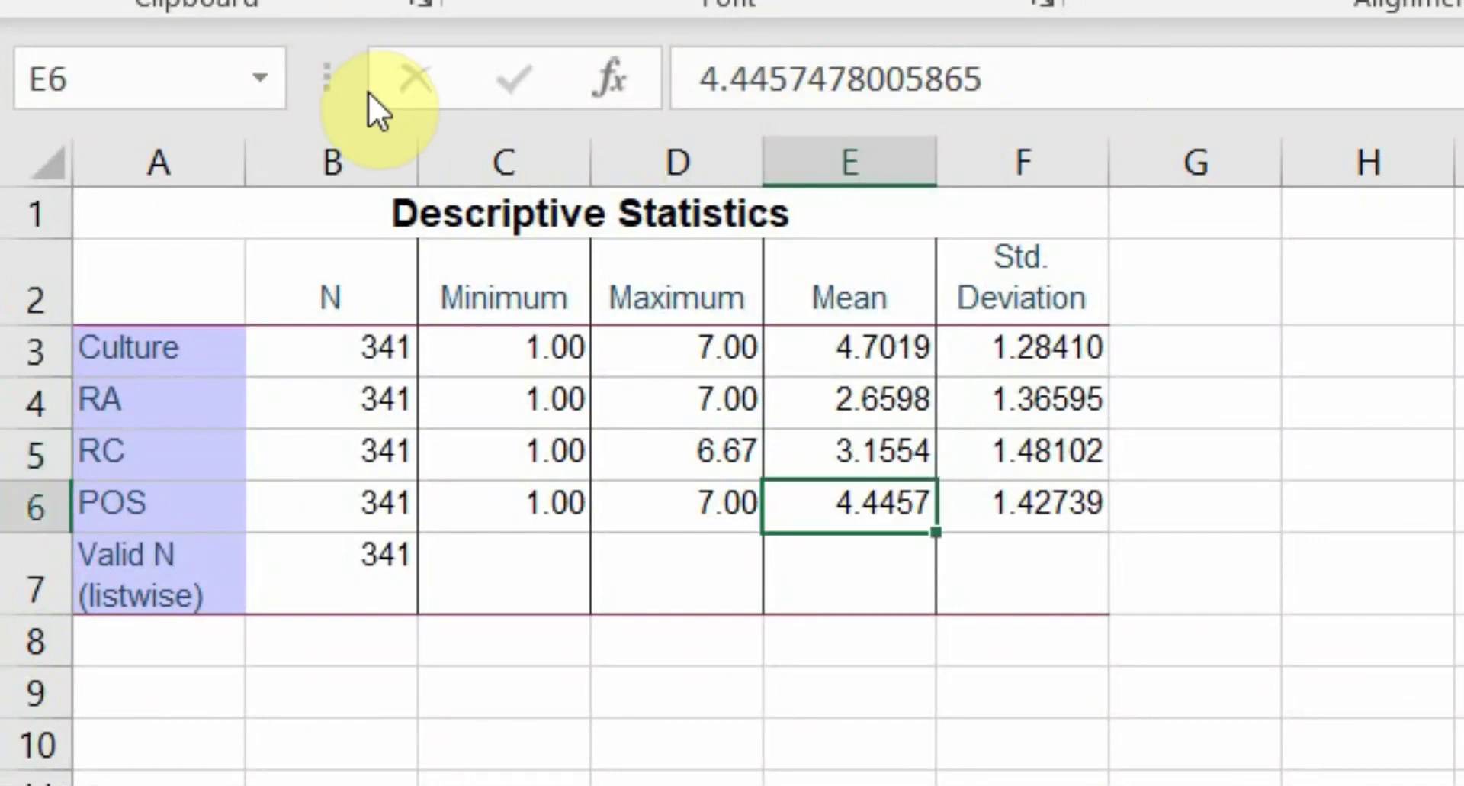
- Back in SPSS, replace the old mean so the expression reads RC-3.15542521994135 and compute the variable
mouse_move(679, 784)
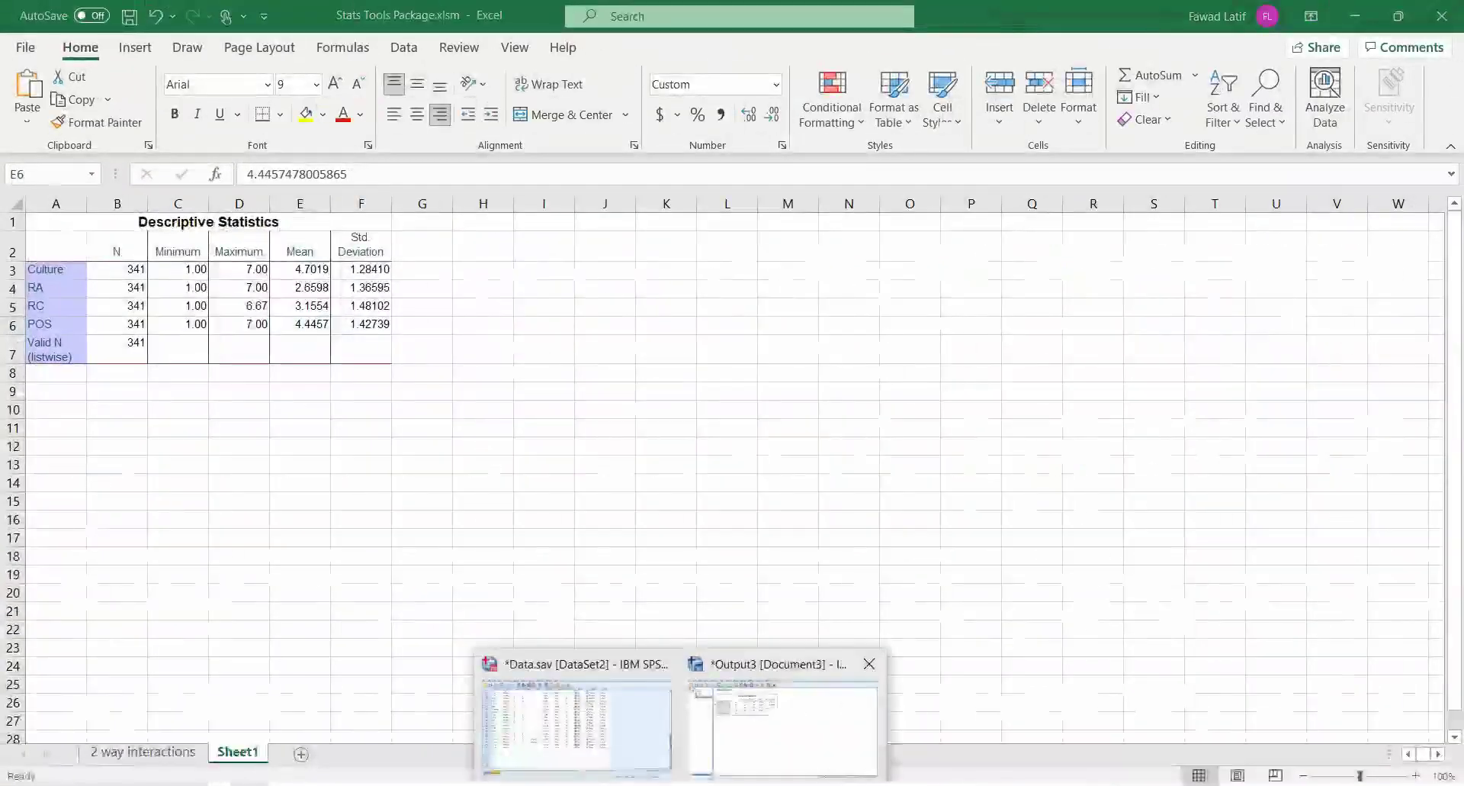
left_click(768, 702)
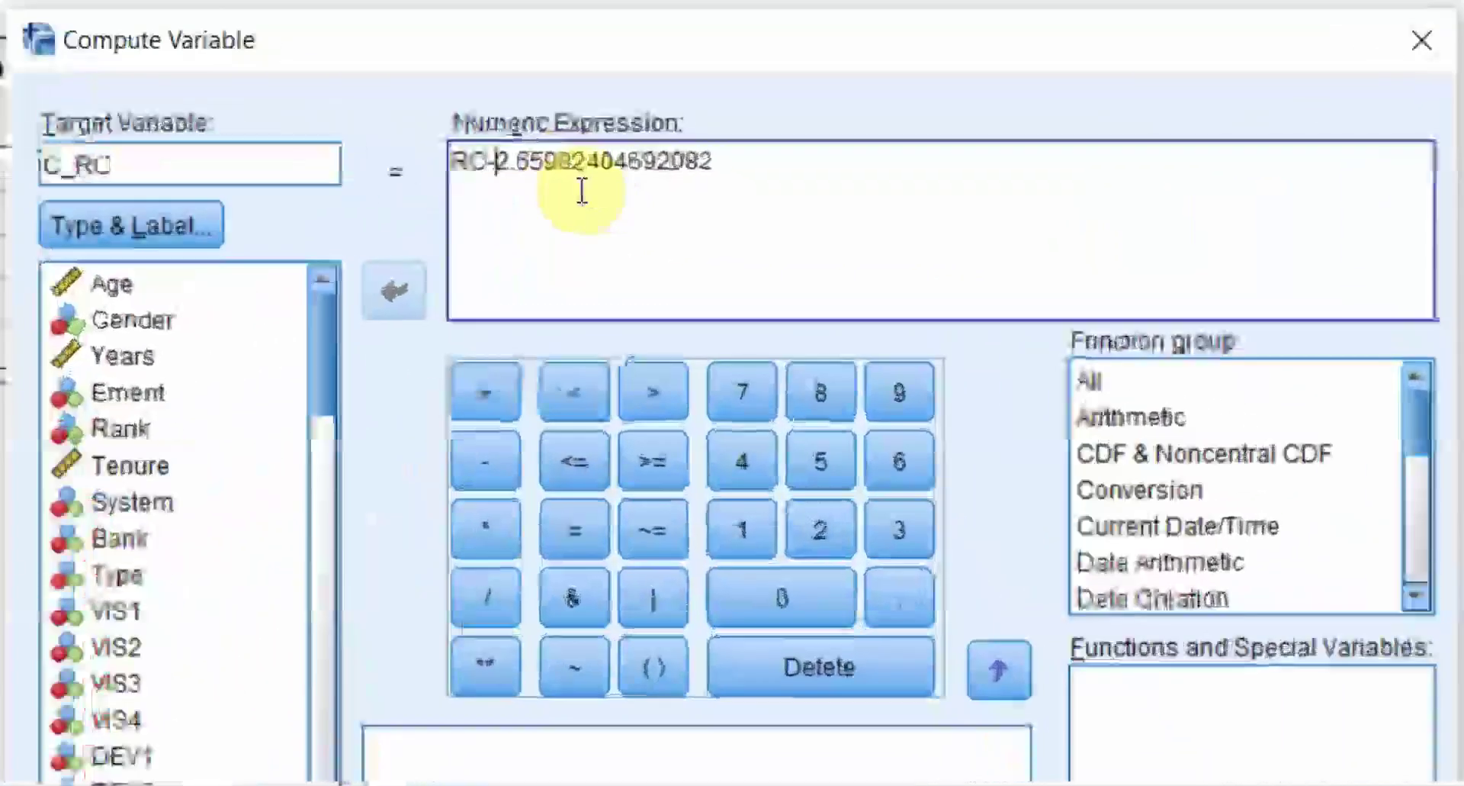
double_click(582, 162)
key("ctrl+v")
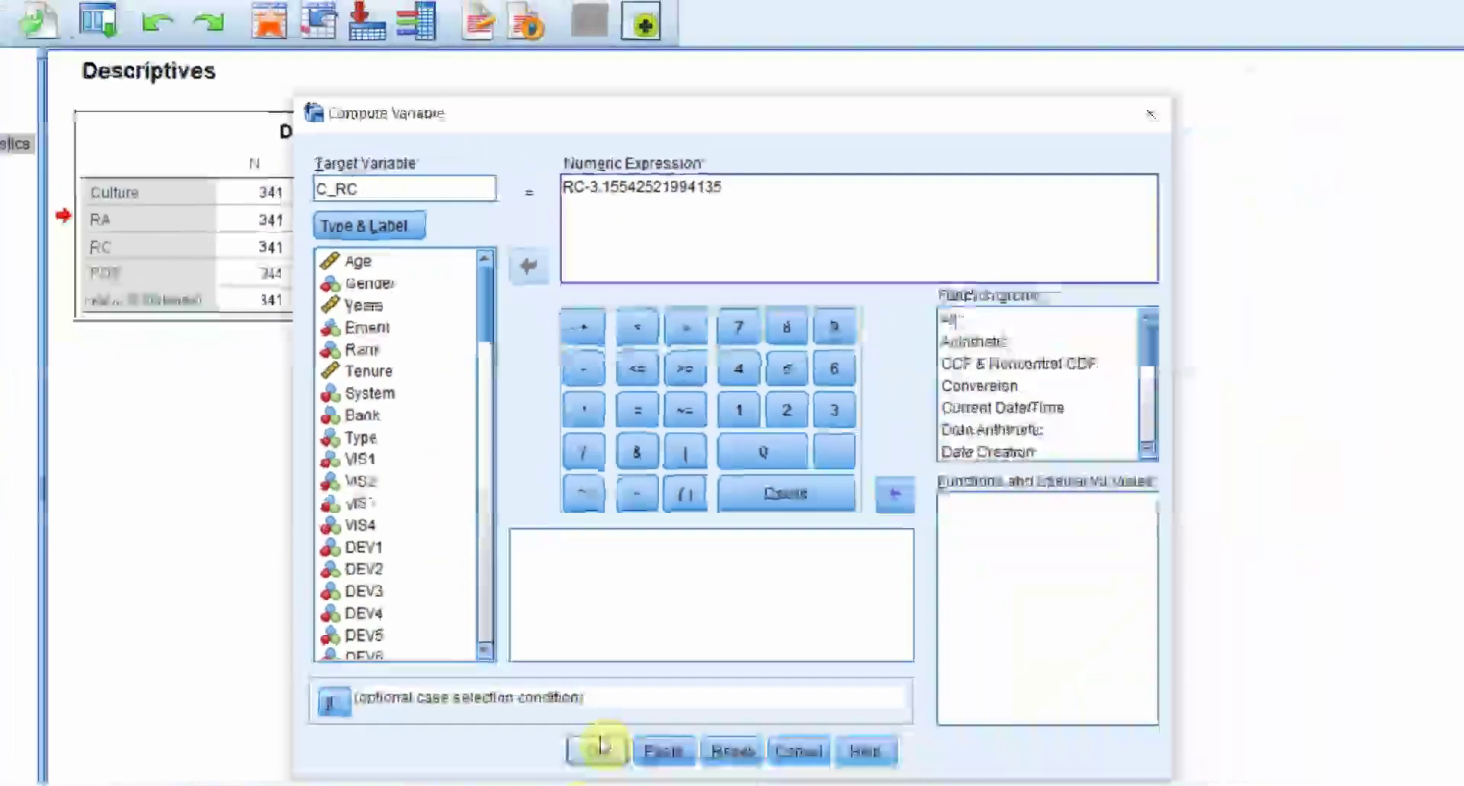
left_click(598, 746)
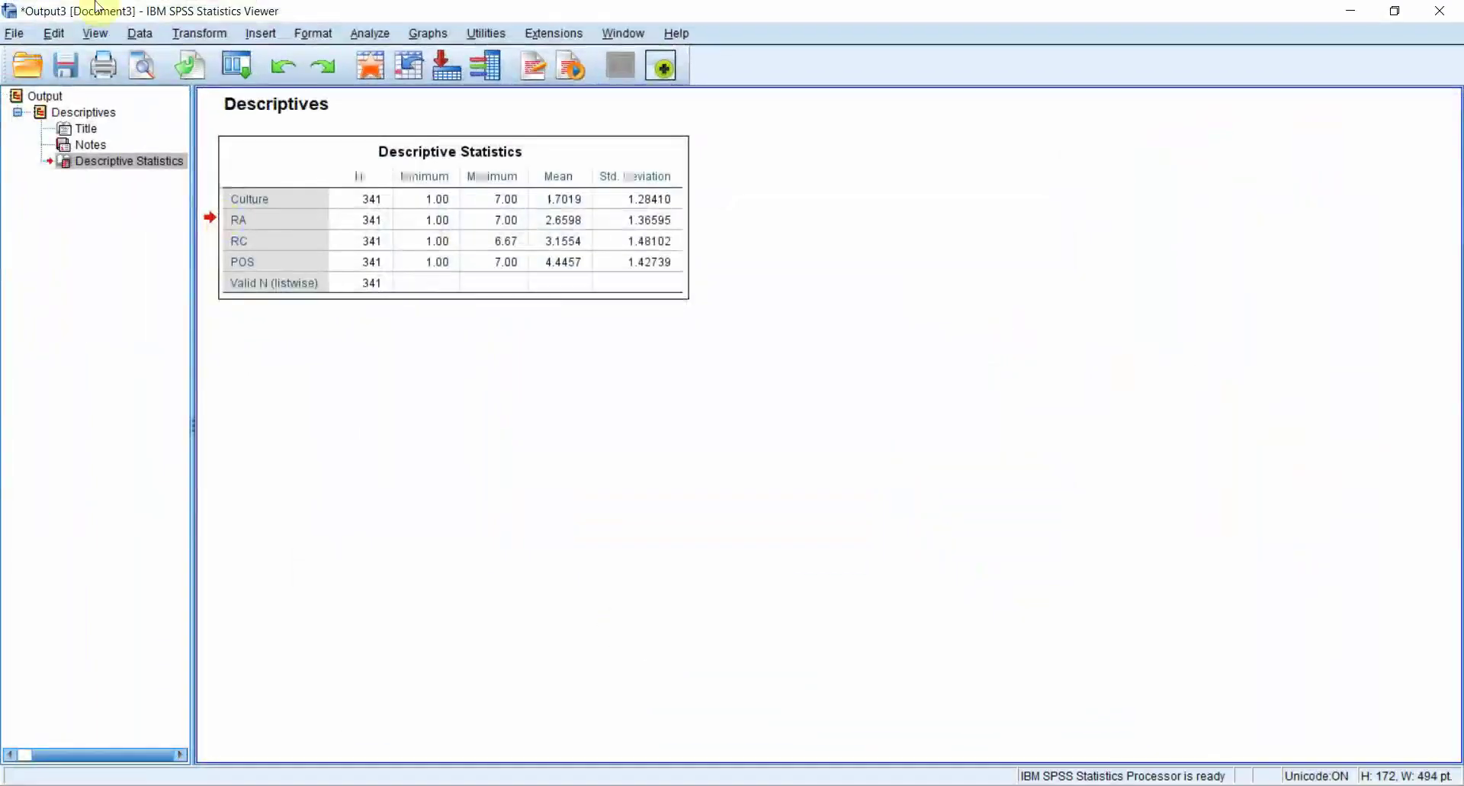
- Start another Compute Variable transformation with target variable C_POS and change RC to POS in the numeric expression
left_click(199, 33)
left_click(213, 54)
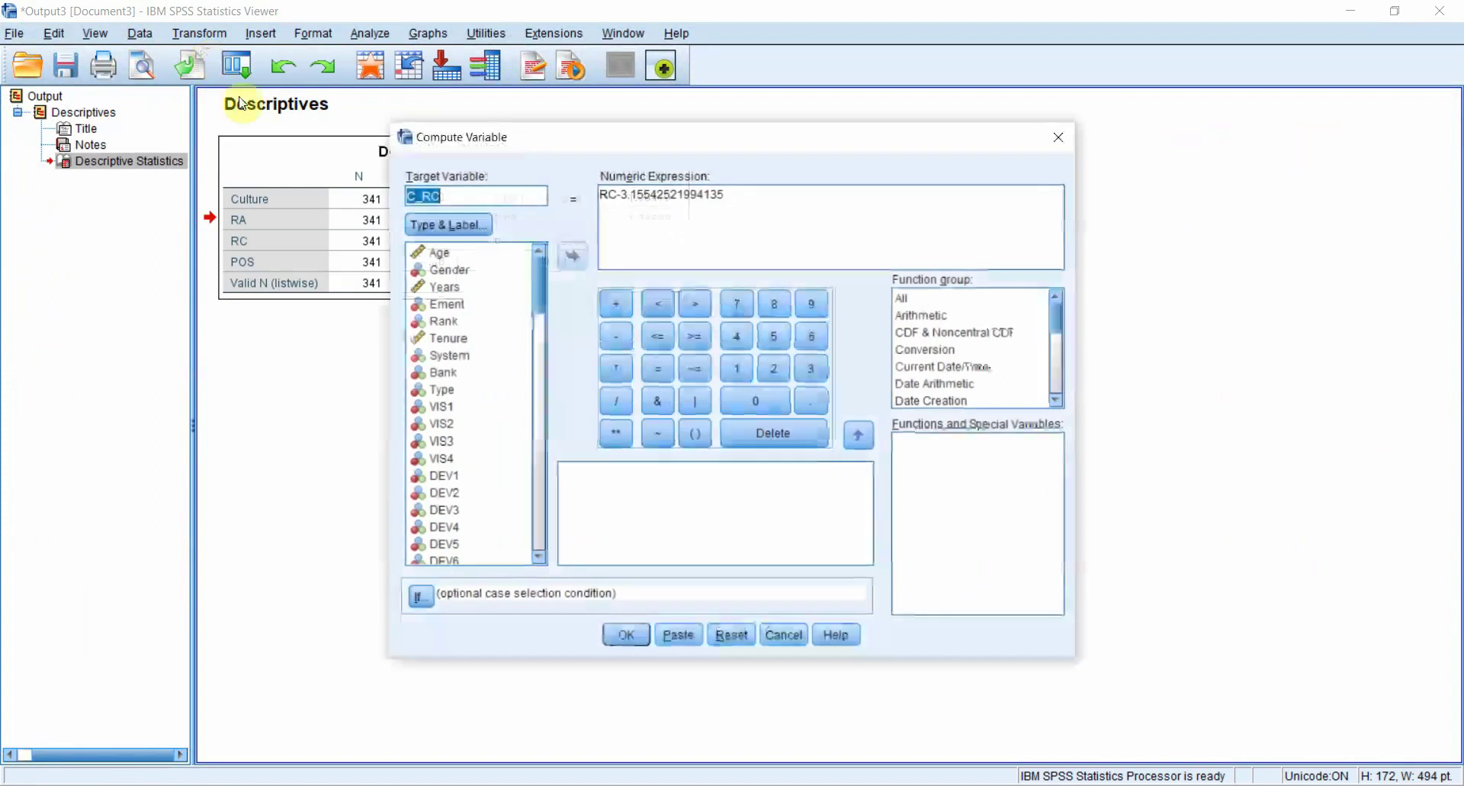
left_click(449, 194)
key("BackSpace")
key("BackSpace")
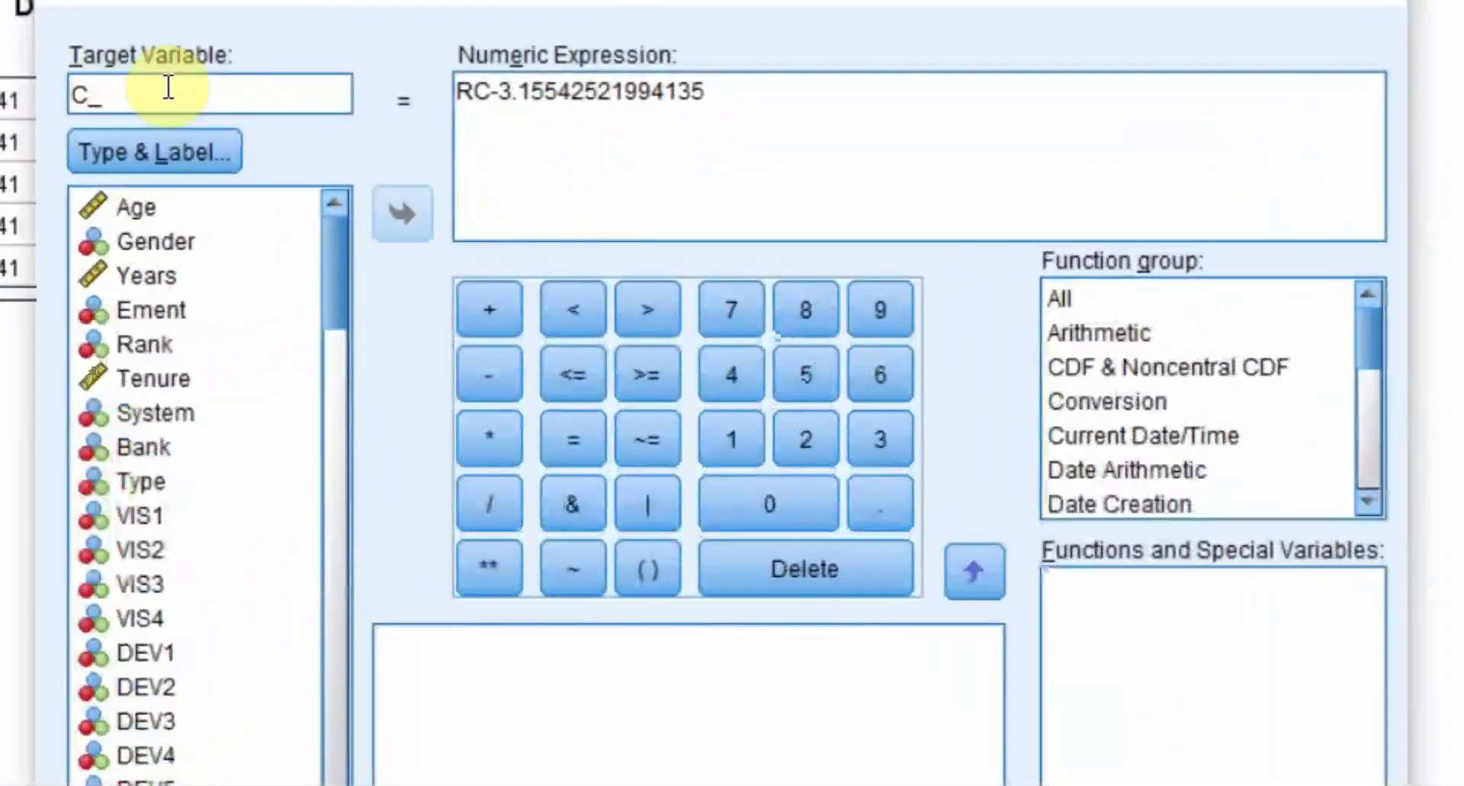
left_click(468, 117)
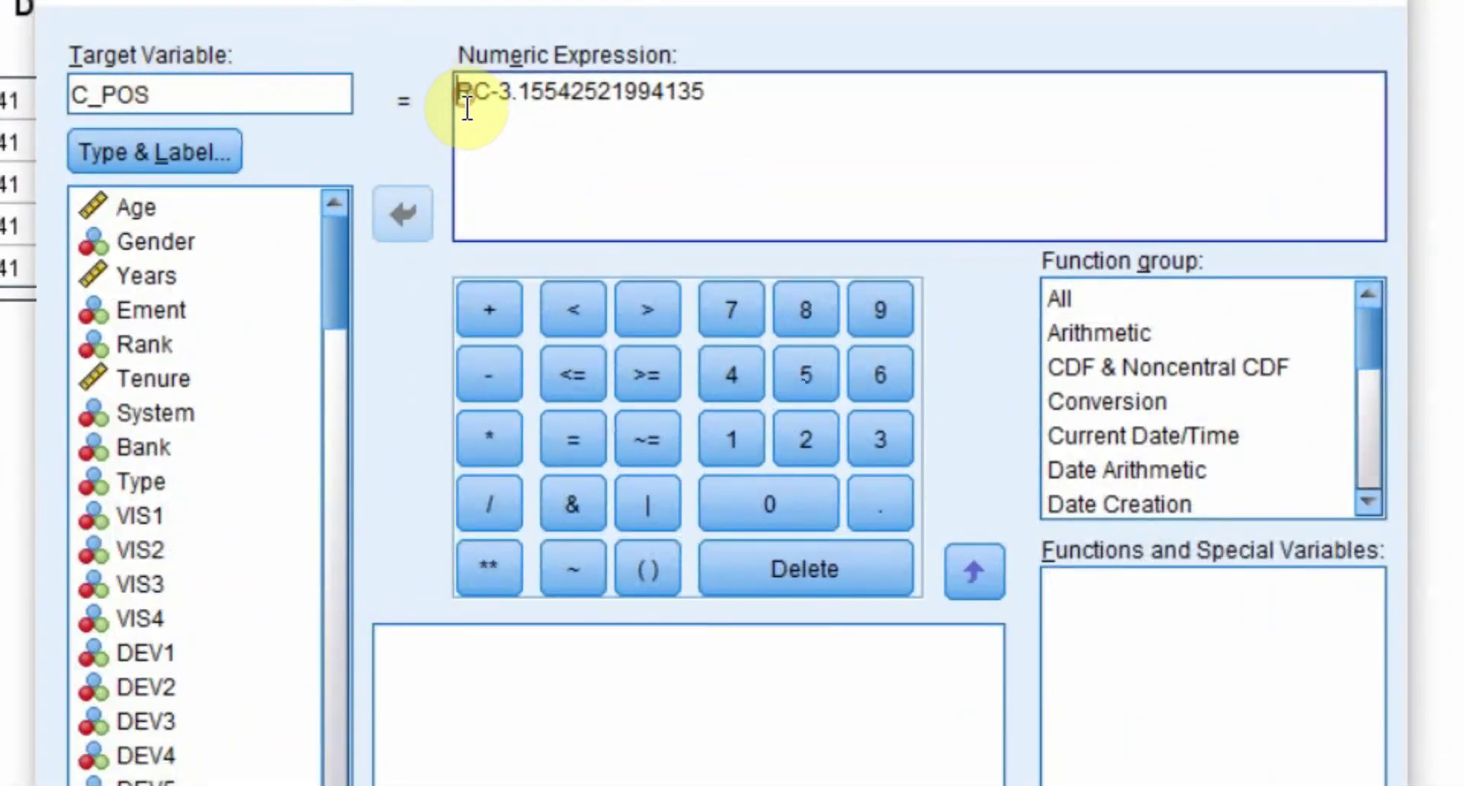
double_click(471, 145)
type("POS")
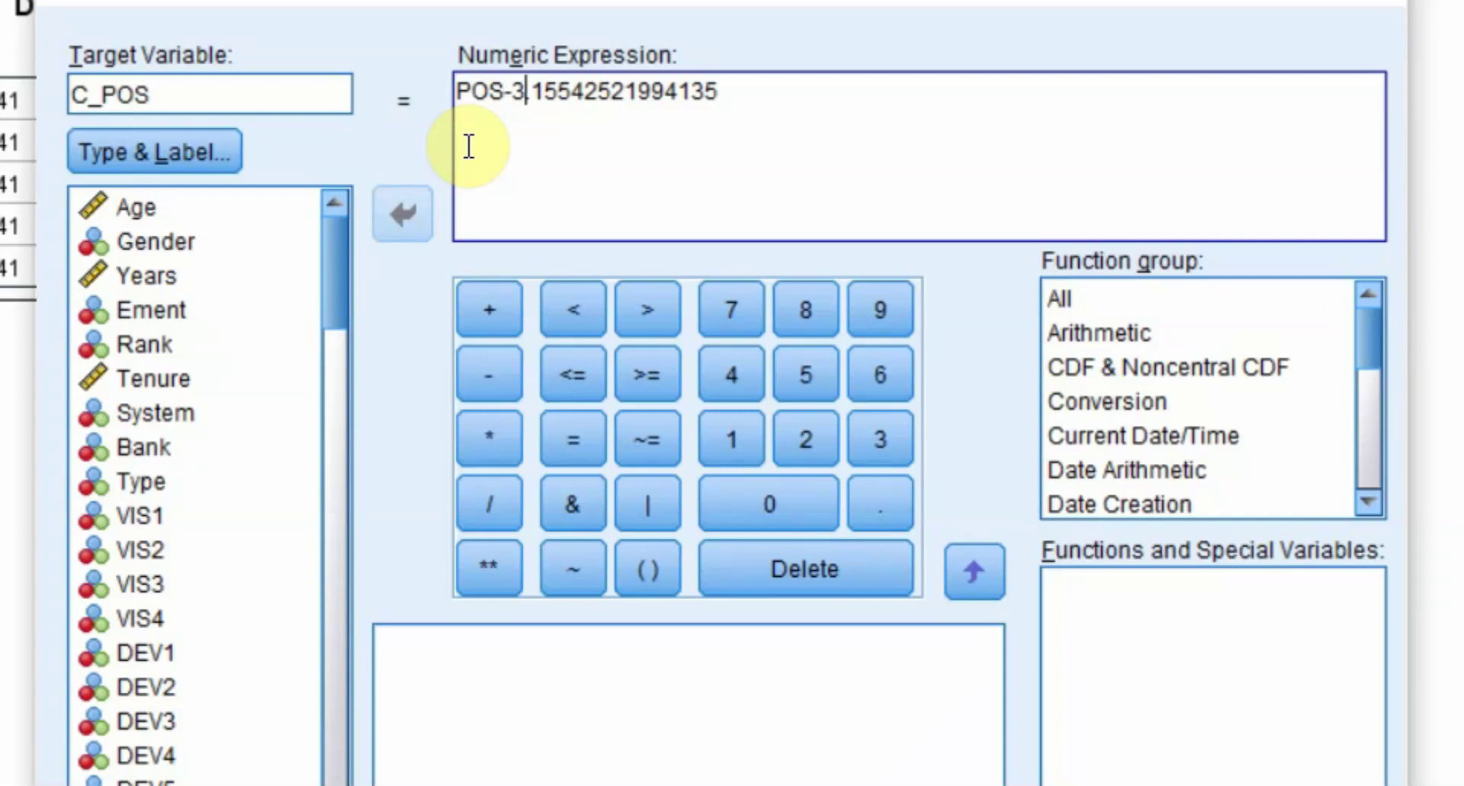
- Copy the full-precision POS mean from Excel cell E6, set the SPSS expression to POS-4.4457478005865, and compute the variable
key("shift+End")
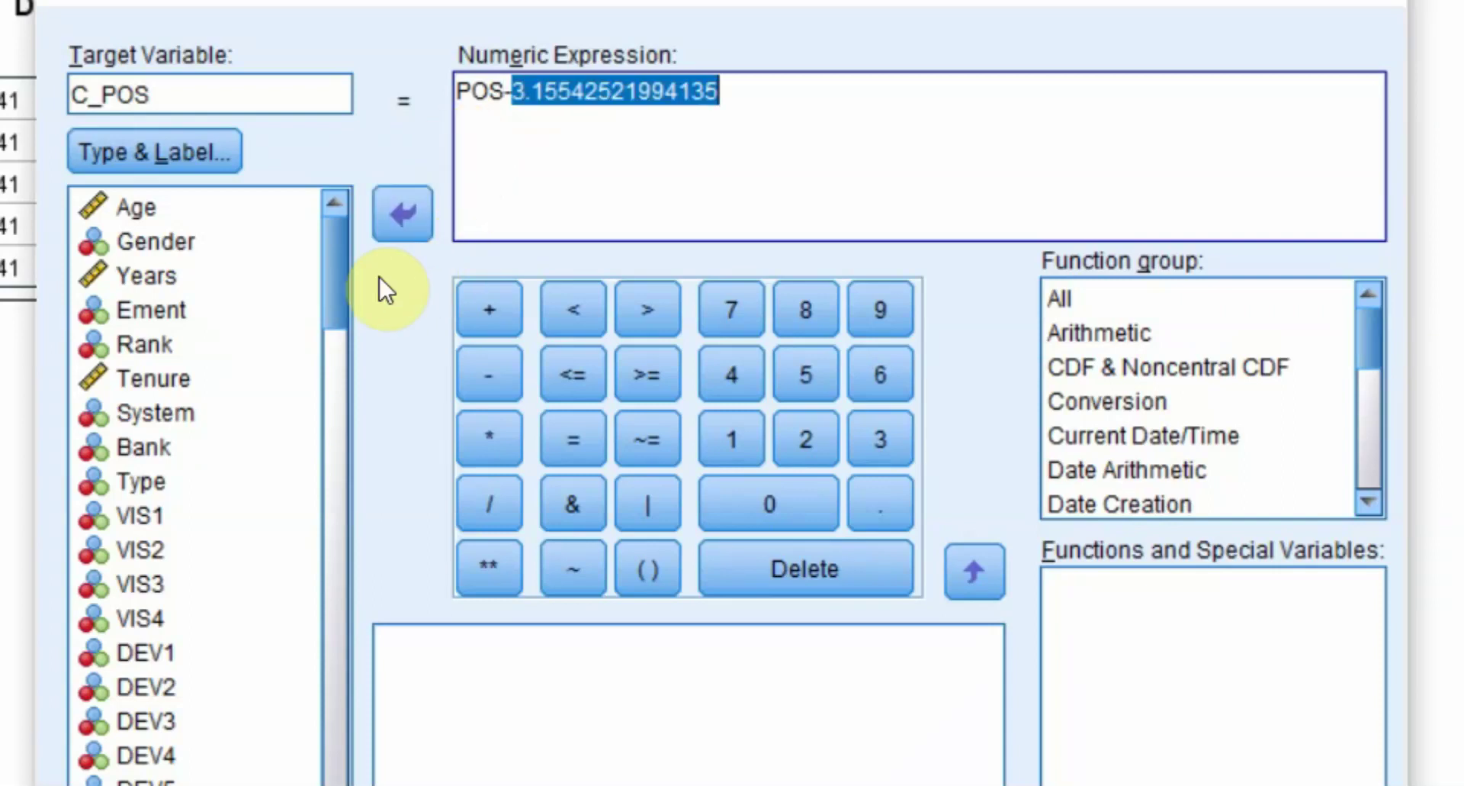
left_click_drag(336, 273, 390, 742)
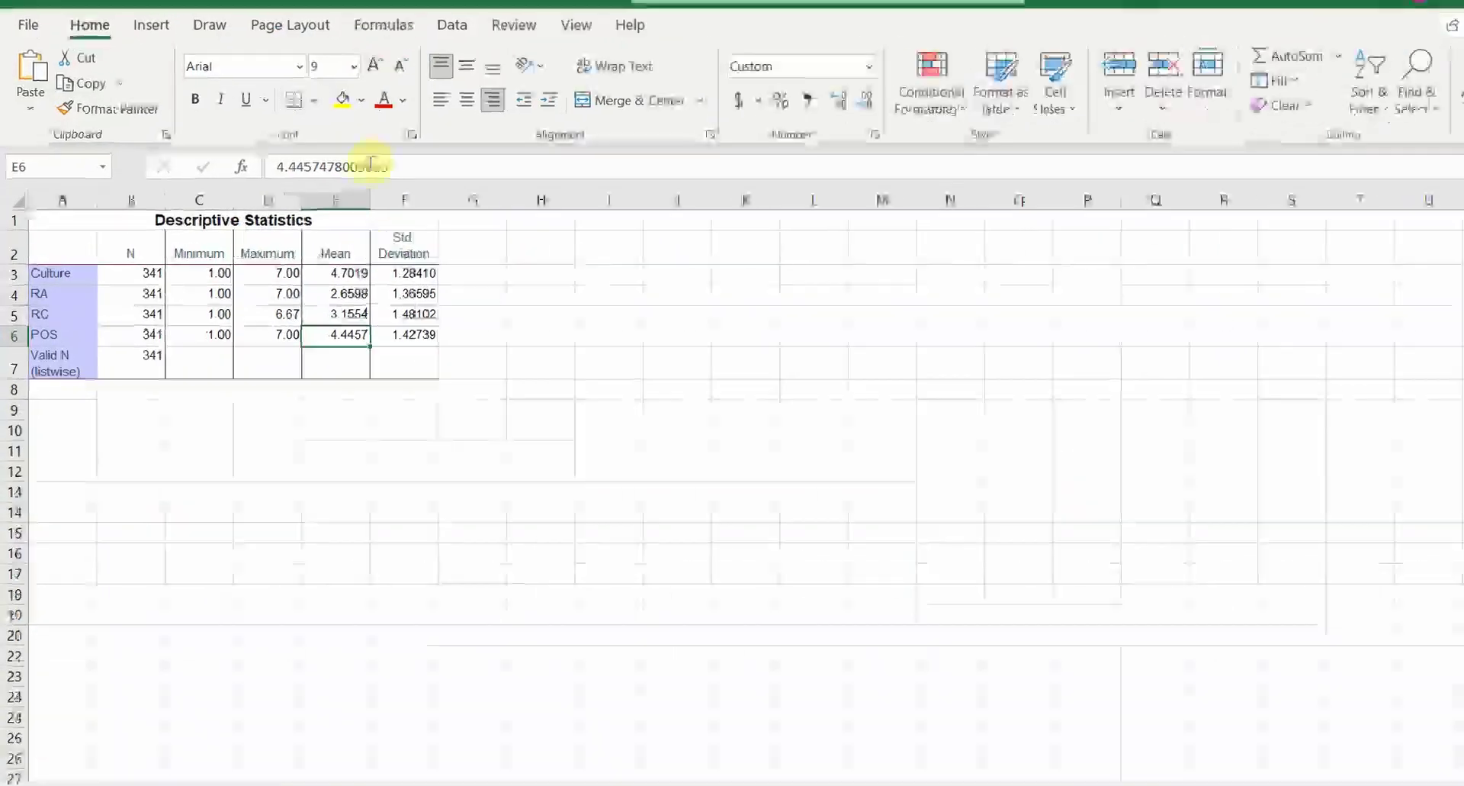
left_click_drag(385, 165, 141, 180)
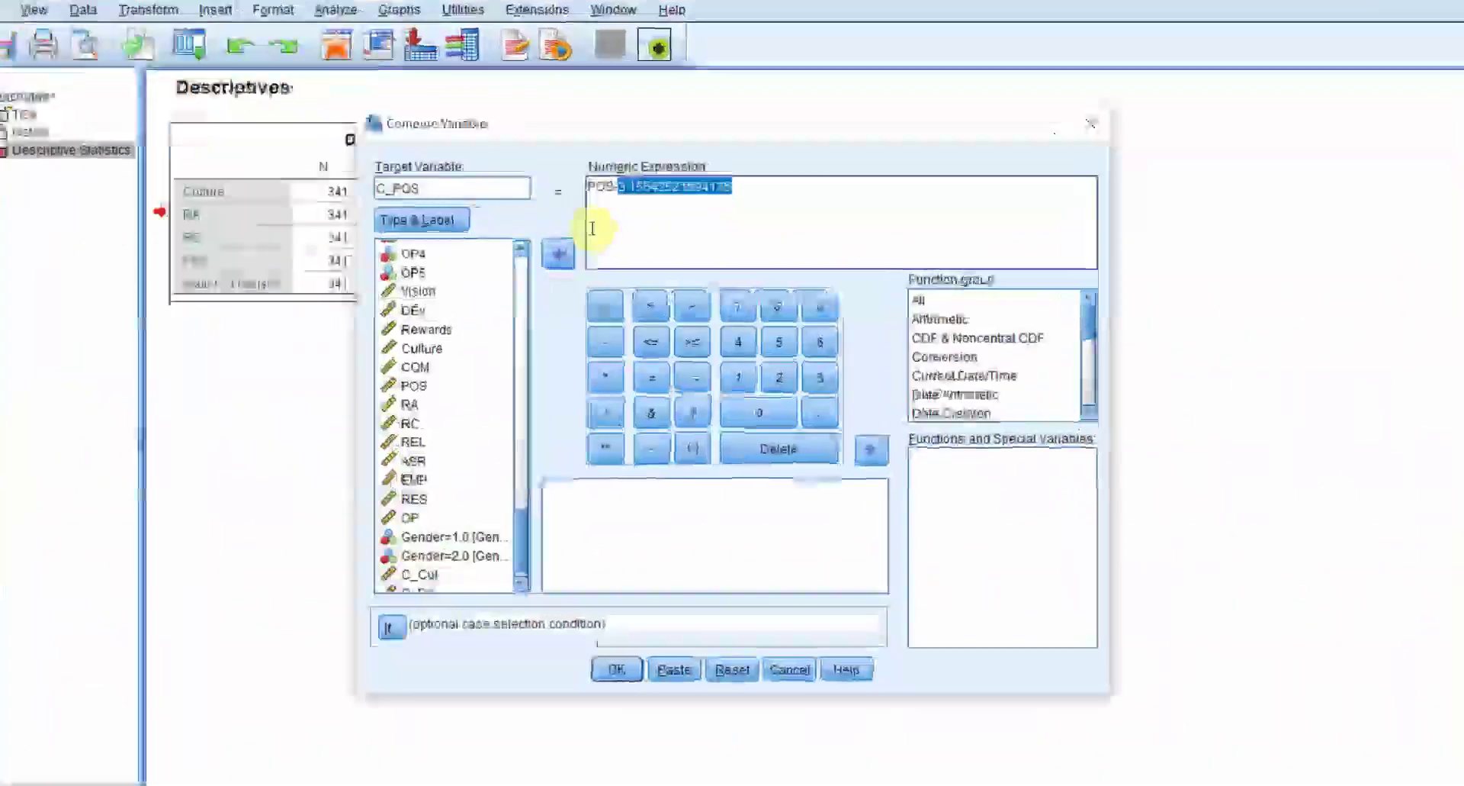
type("4.4457478005865")
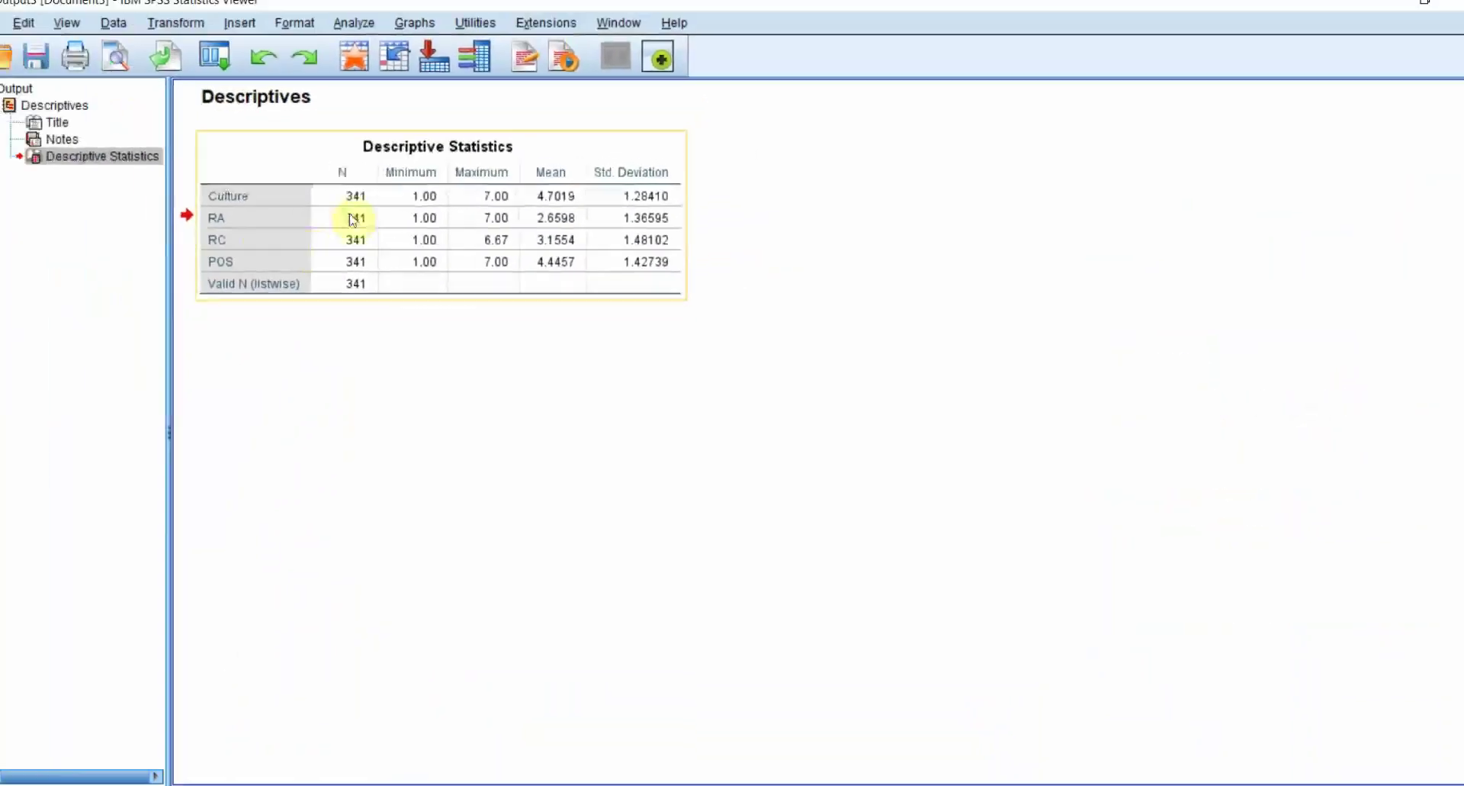
- Check the centered variables C_Cul to C_POS in the Data Editor, and review the Proposed Model slide in PowerPoint
mouse_move(690, 783)
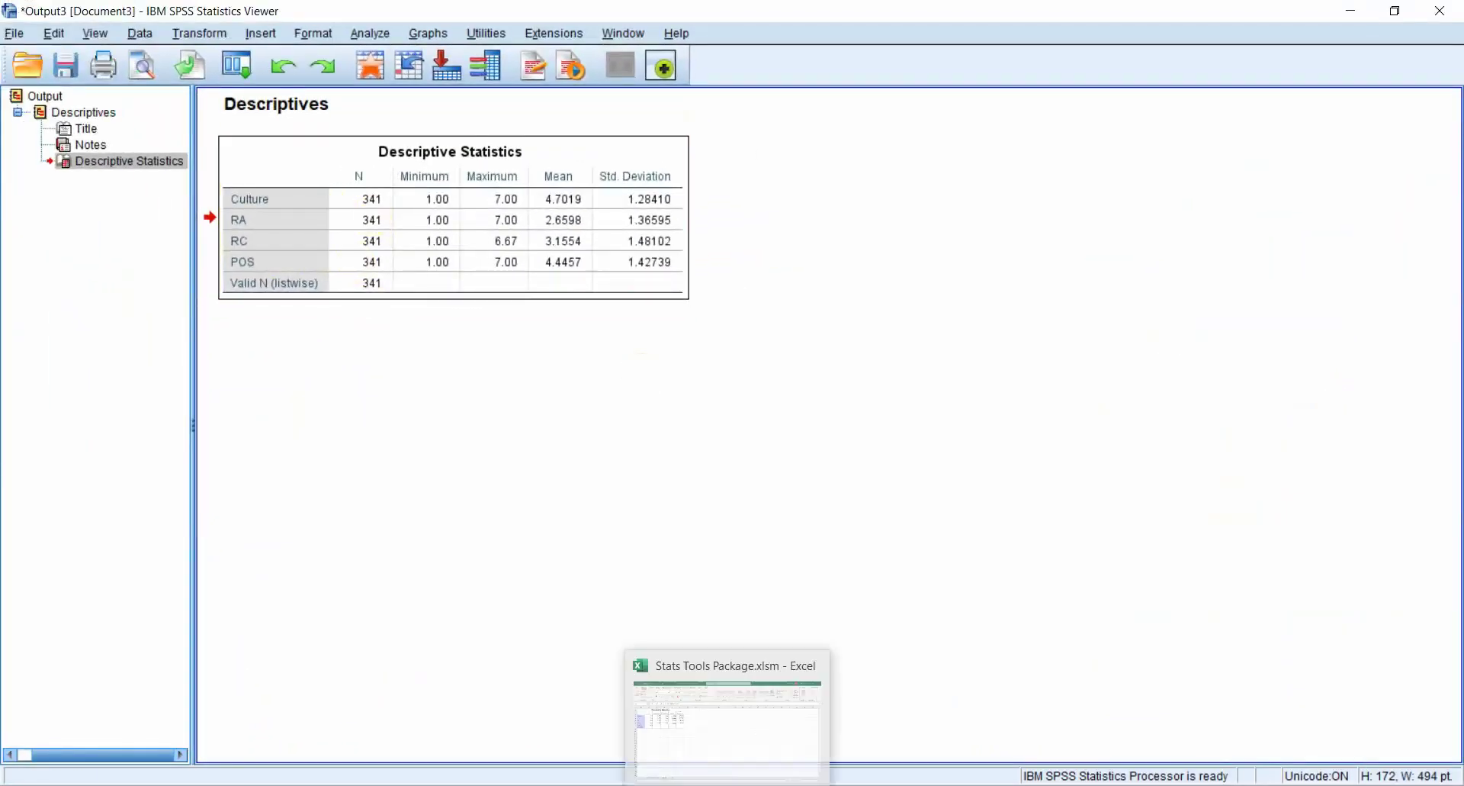
left_click(599, 741)
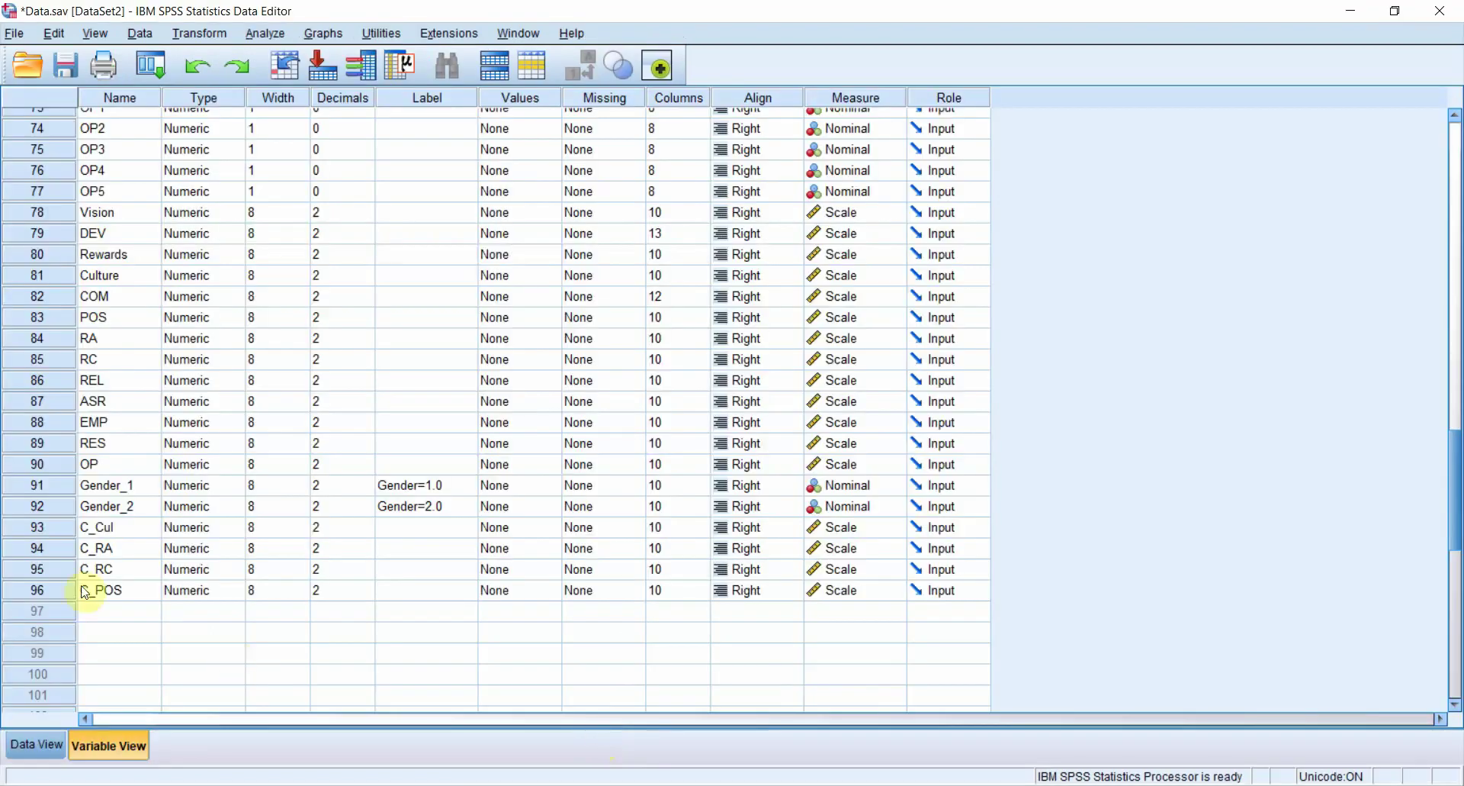
left_click(63, 525)
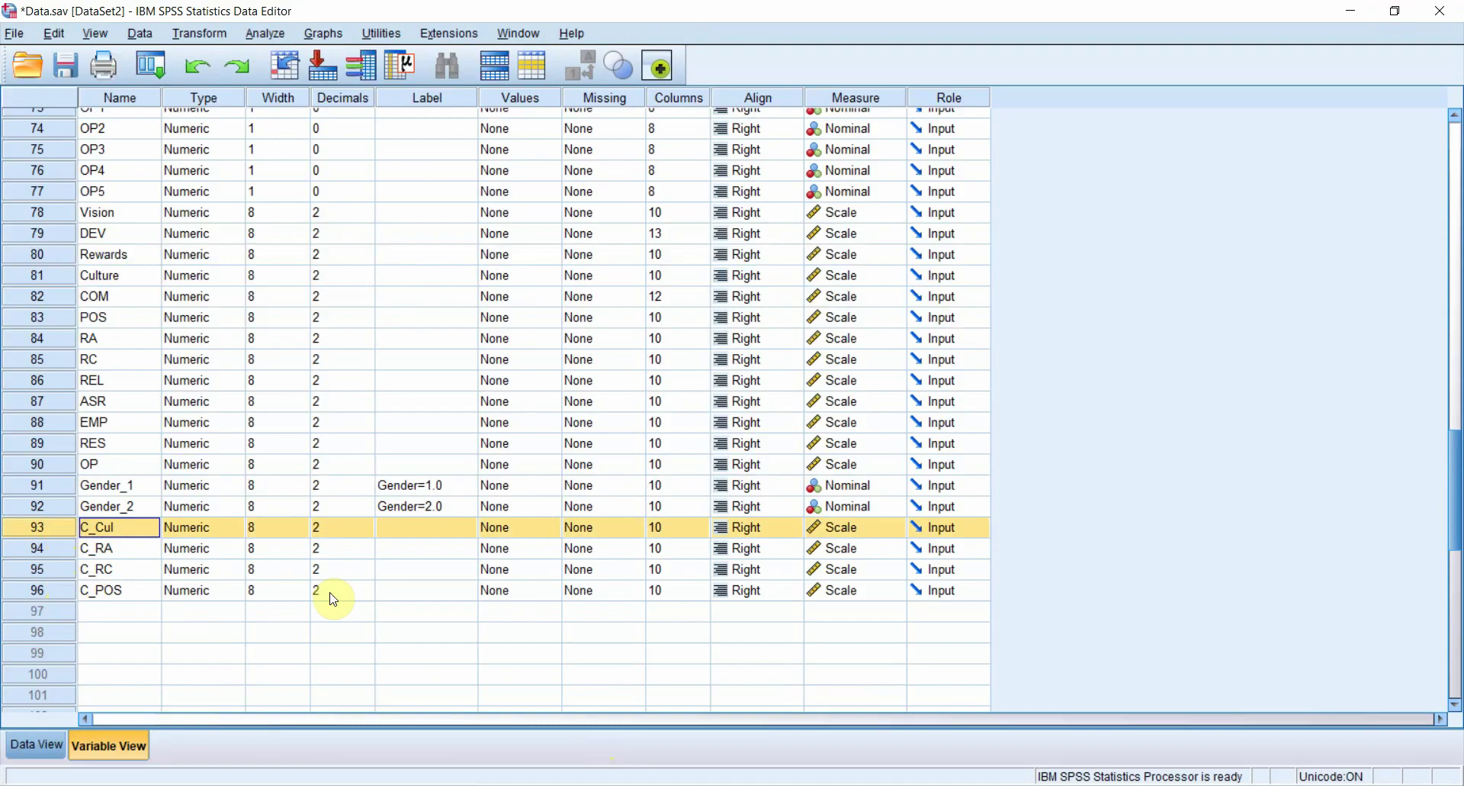
left_click(606, 782)
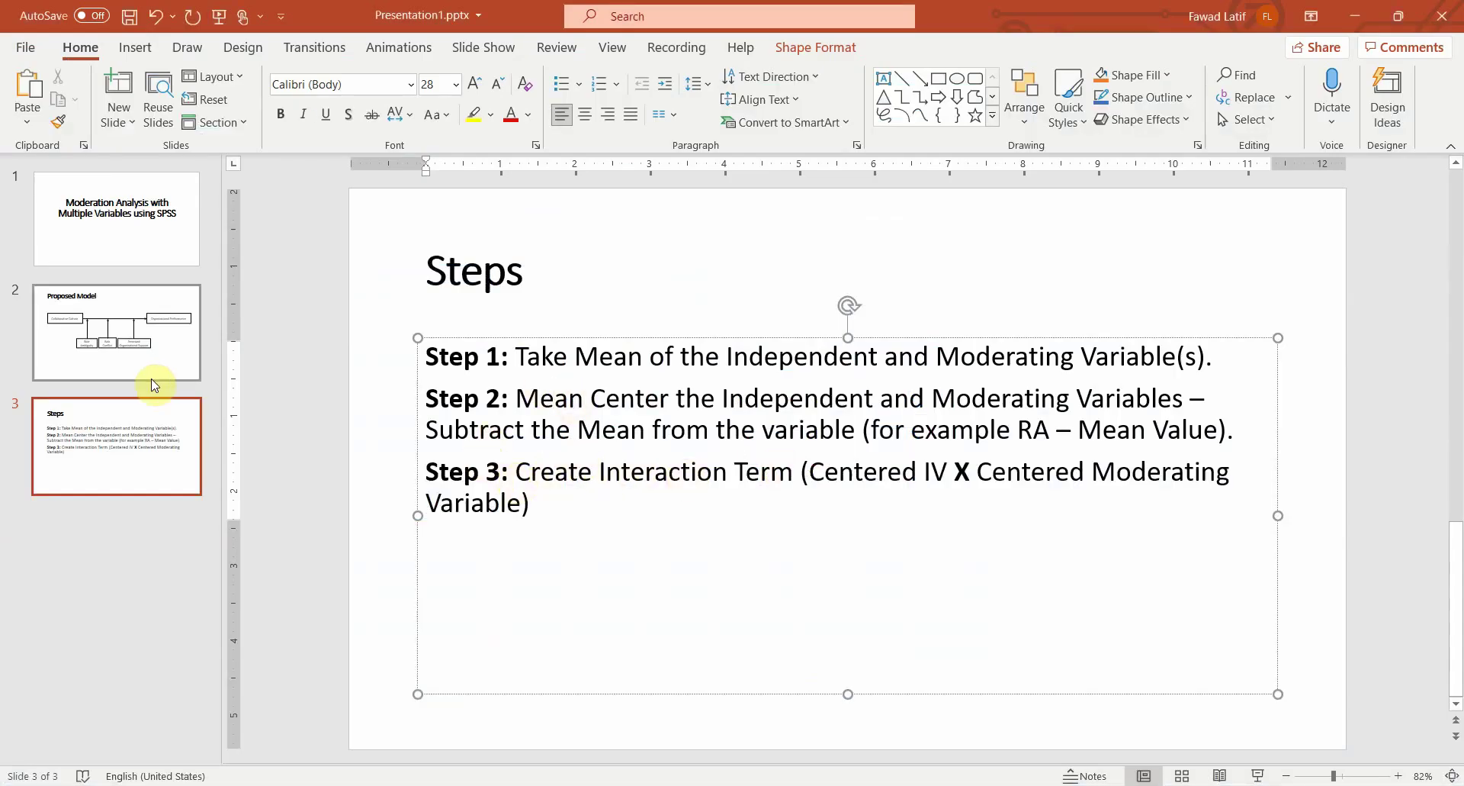
left_click(98, 340)
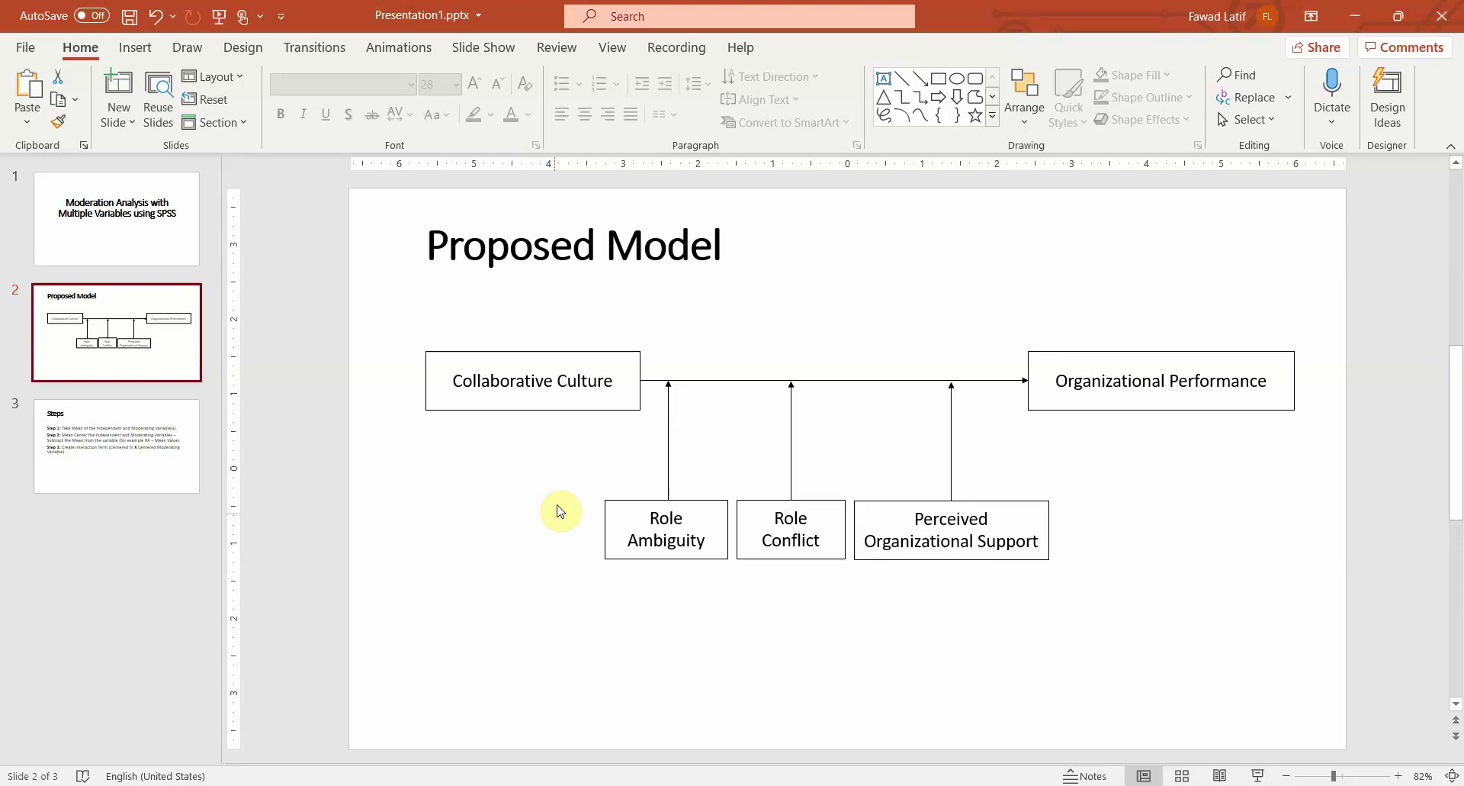
- Back in SPSS, start a Compute Variable transformation with target variable INT_CCxRA and clear the old numeric expression
mouse_move(680, 785)
left_click(743, 748)
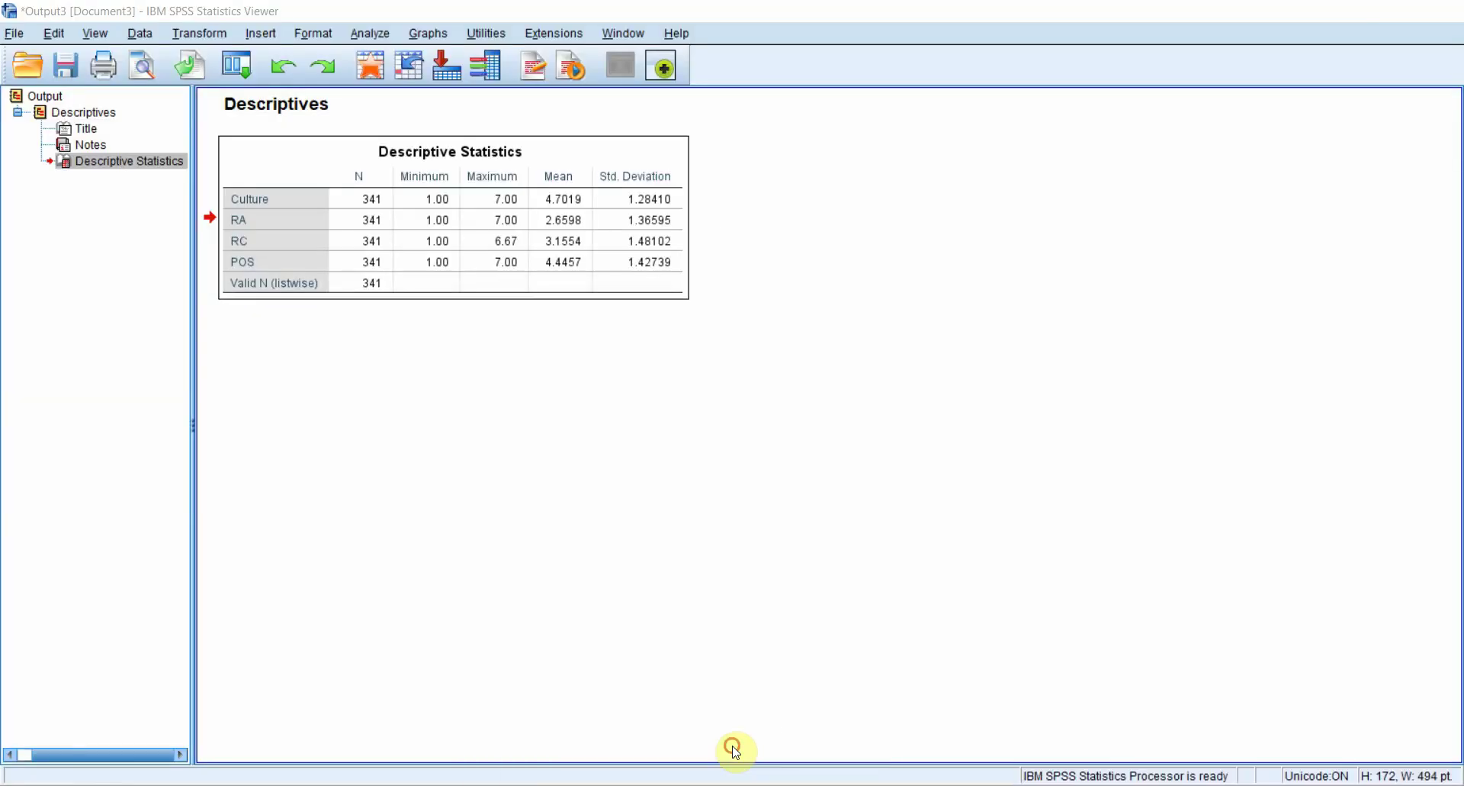
left_click(217, 38)
left_click(221, 56)
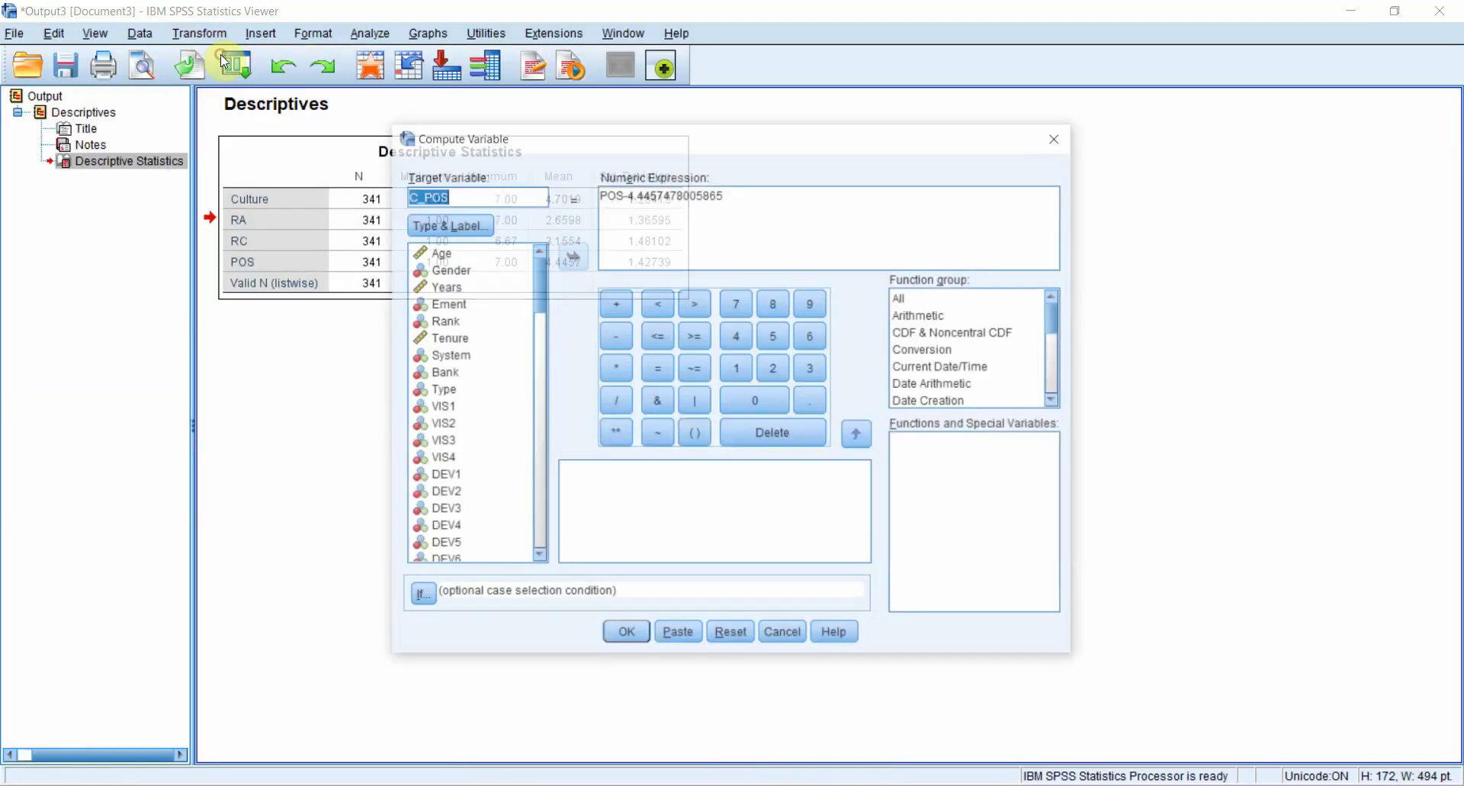
type("INT_CCxRA")
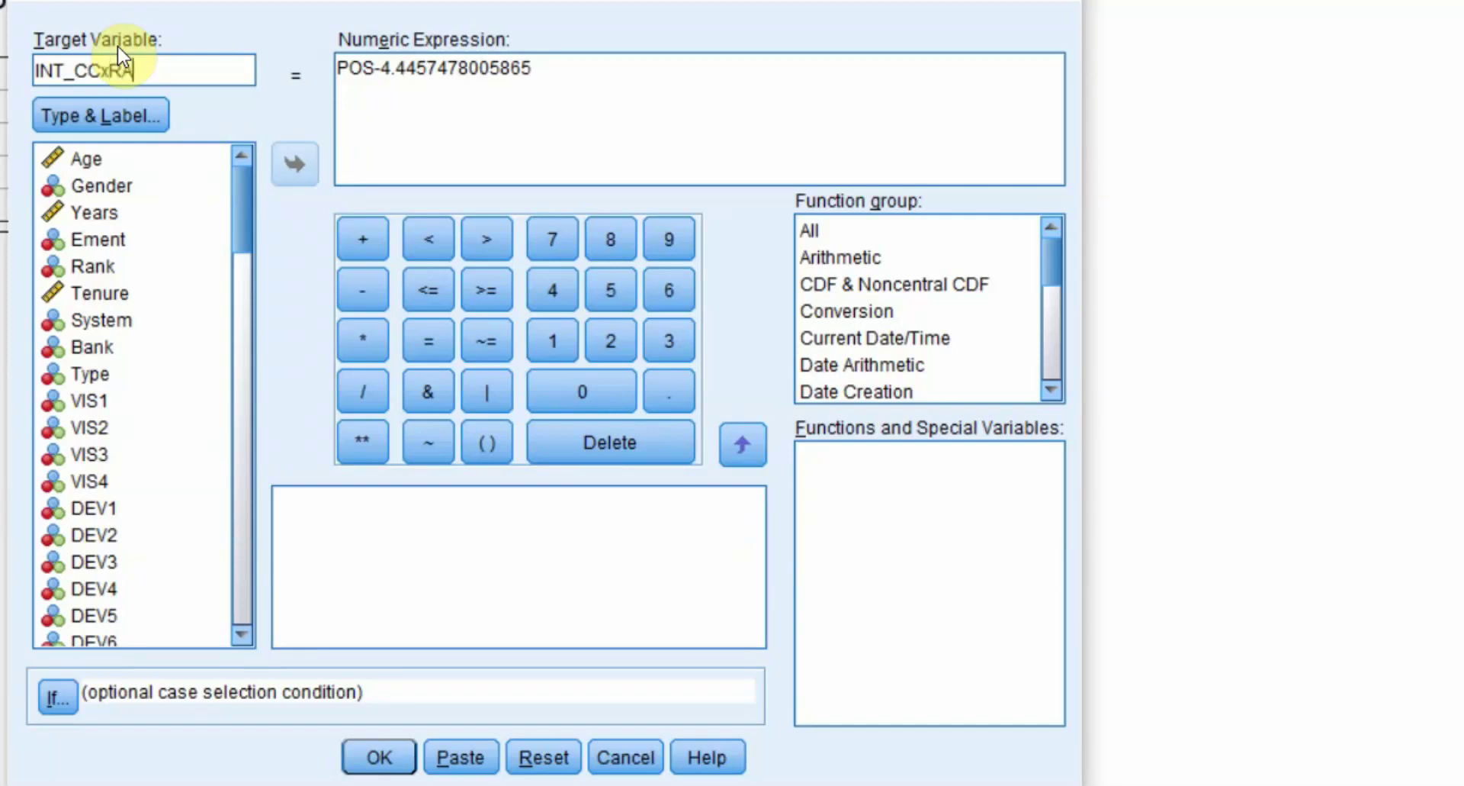
double_click(556, 65)
key("BackSpace")
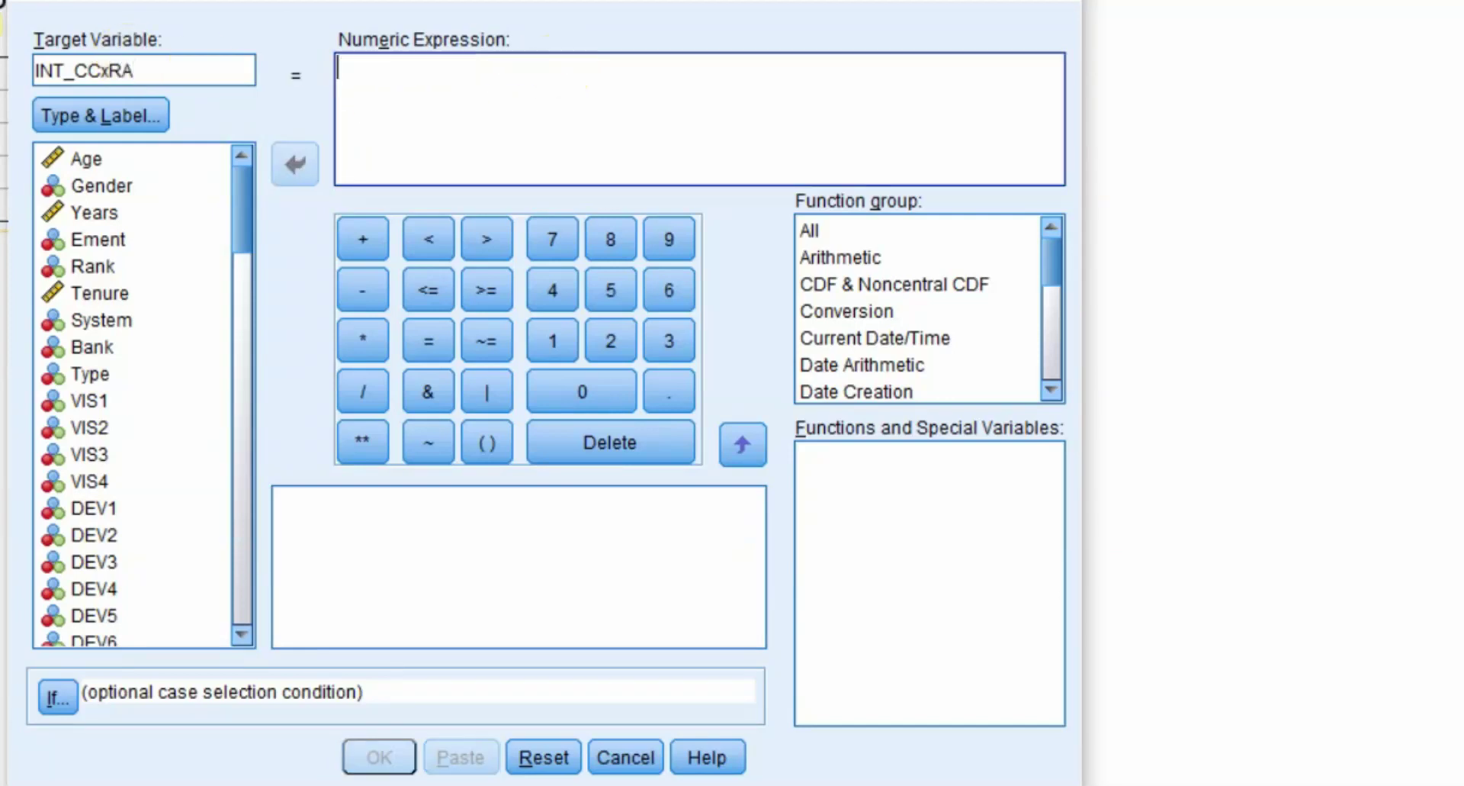
- Build the numeric expression C_Cul*C_RA from the centered variables and compute the interaction term
left_click_drag(242, 217, 290, 643)
double_click(127, 561)
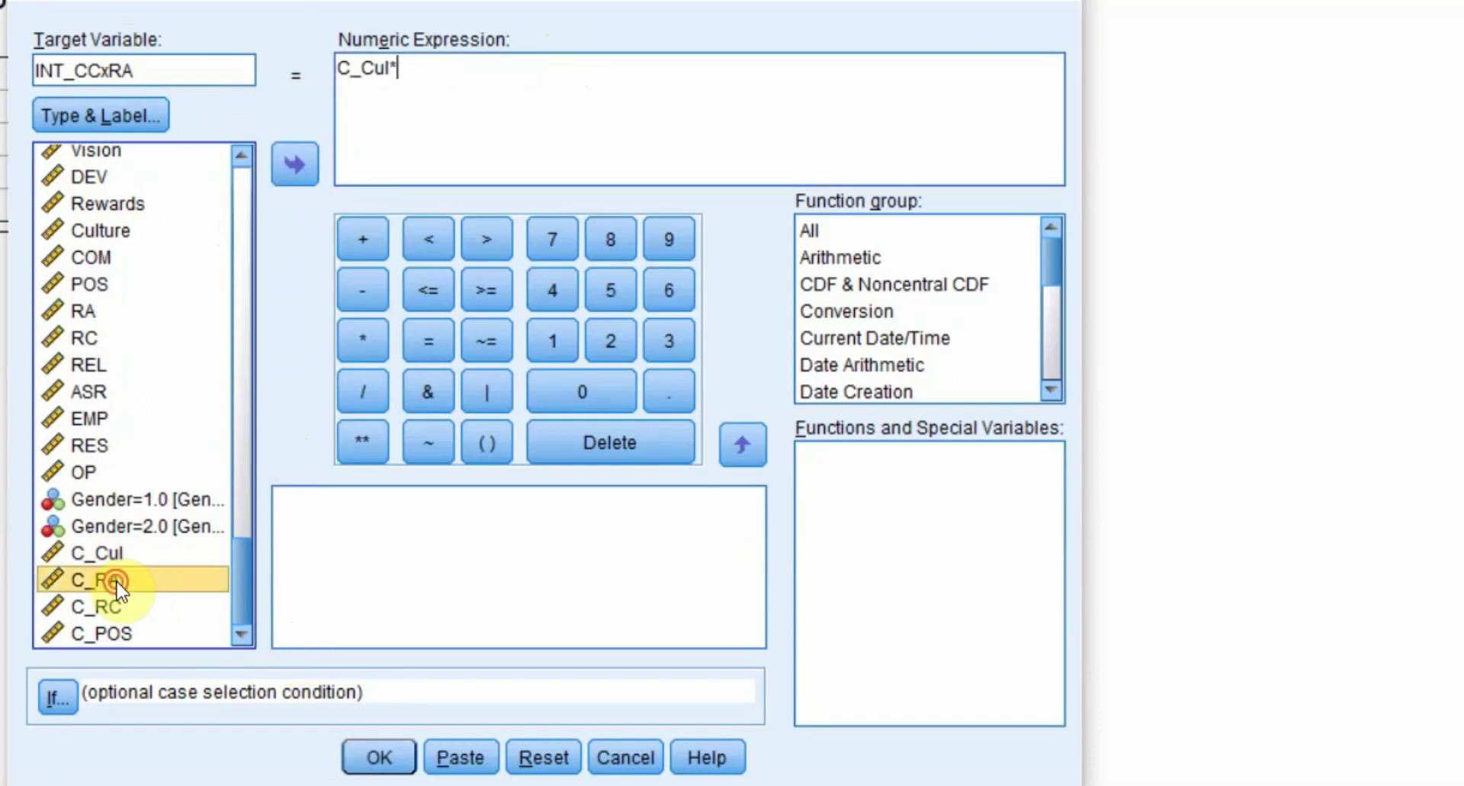
double_click(126, 580)
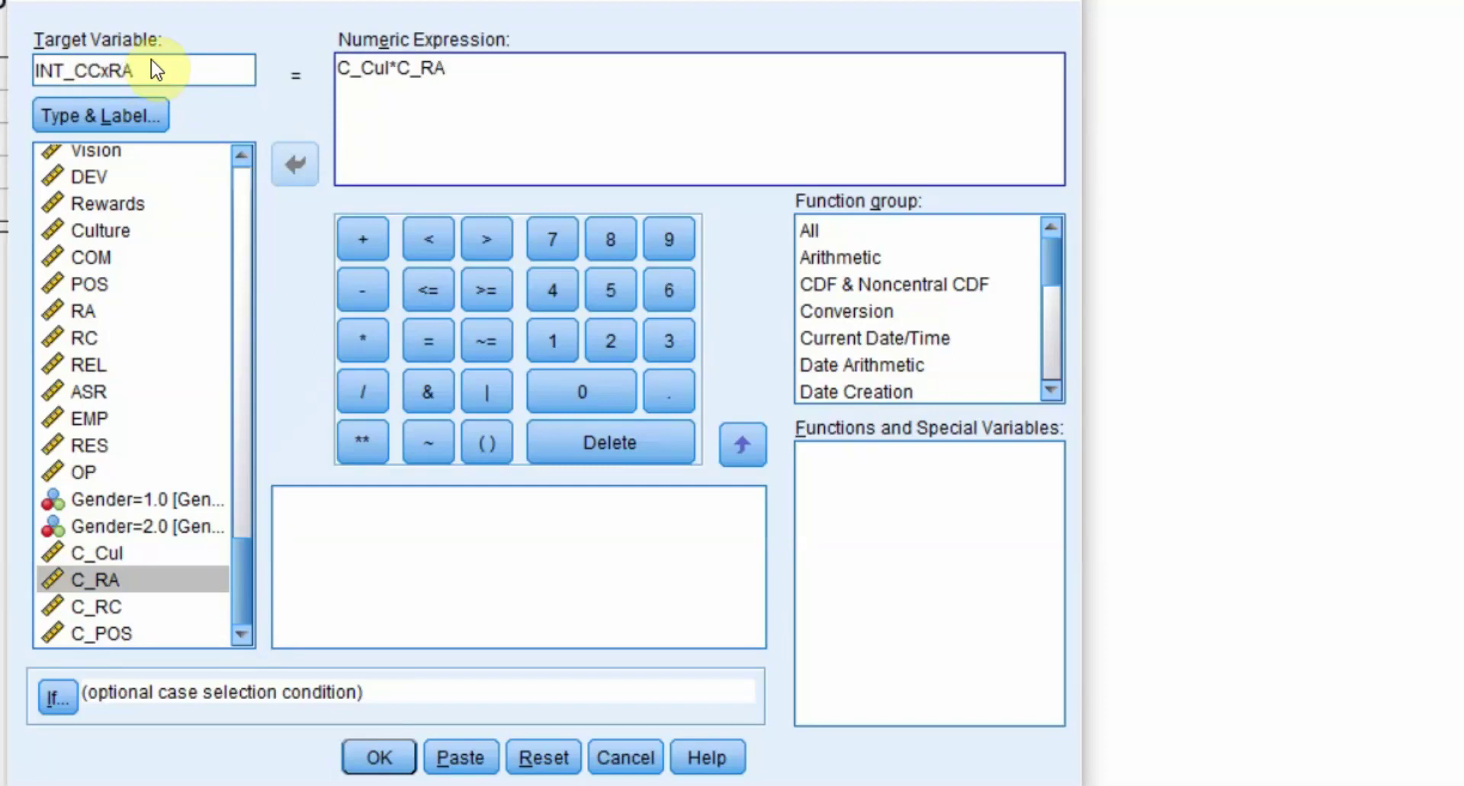
left_click(385, 757)
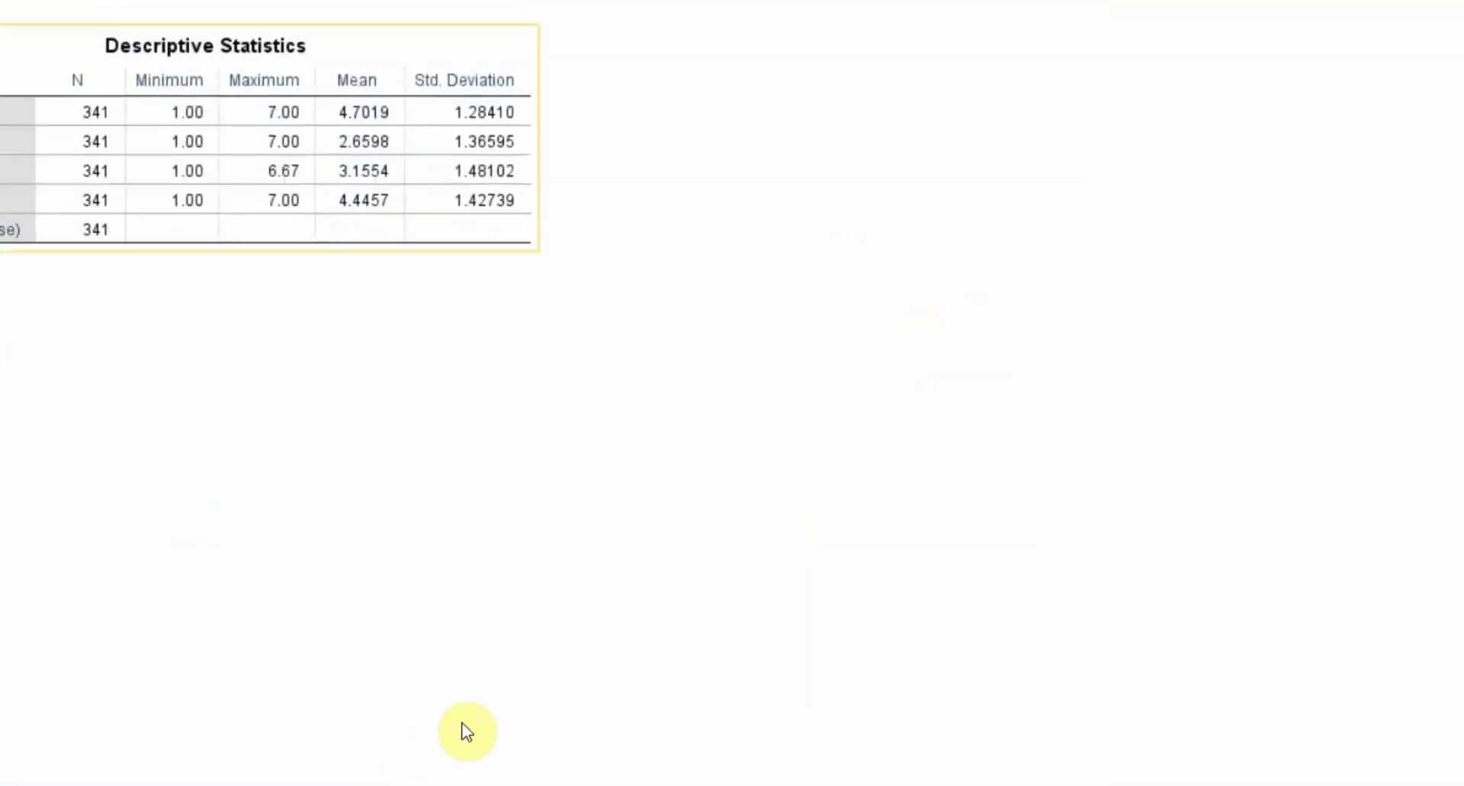
- Compute a second interaction variable INT_CCxRC with the numeric expression C_Cul*C_RC
left_click(217, 33)
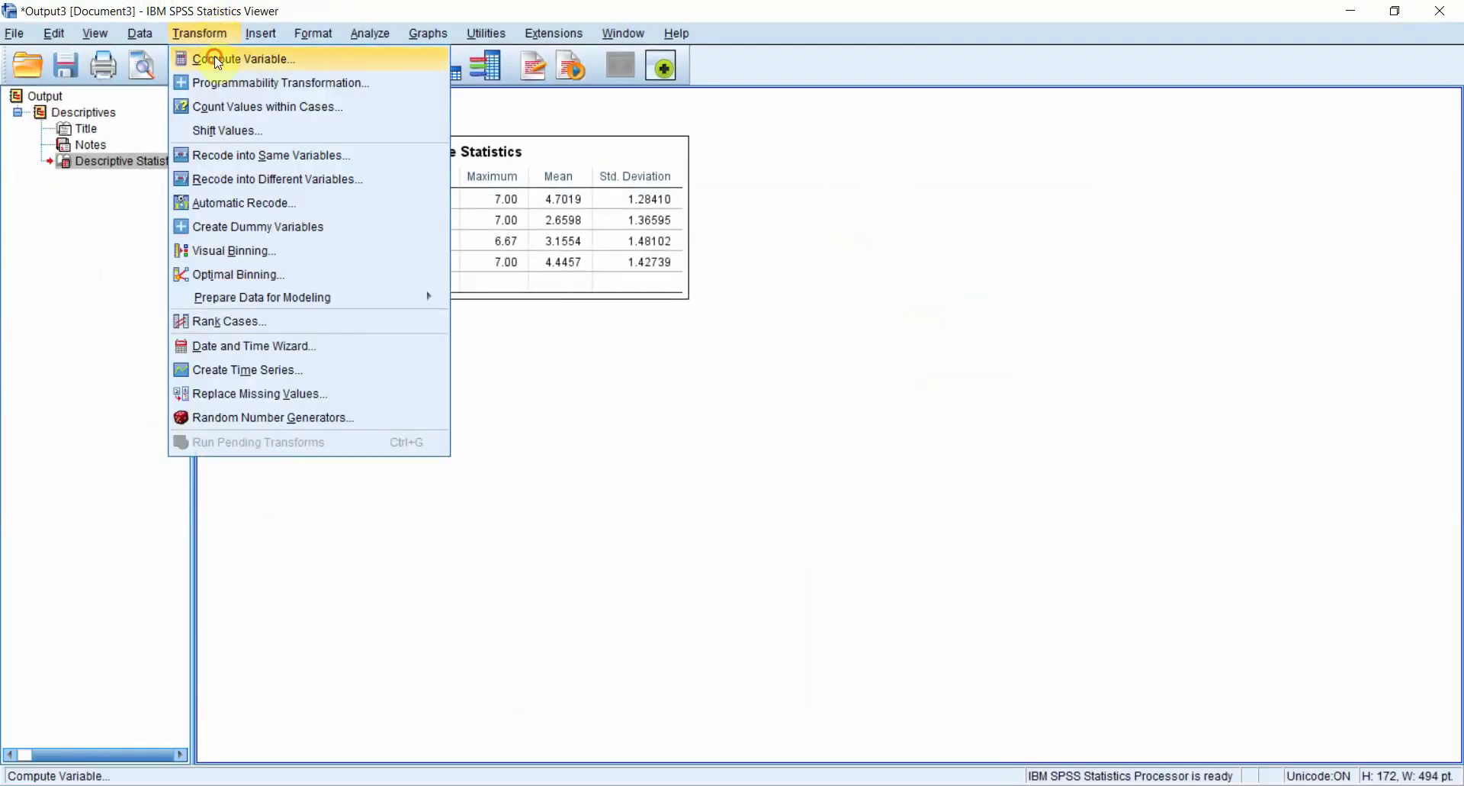
left_click(244, 59)
left_click(489, 199)
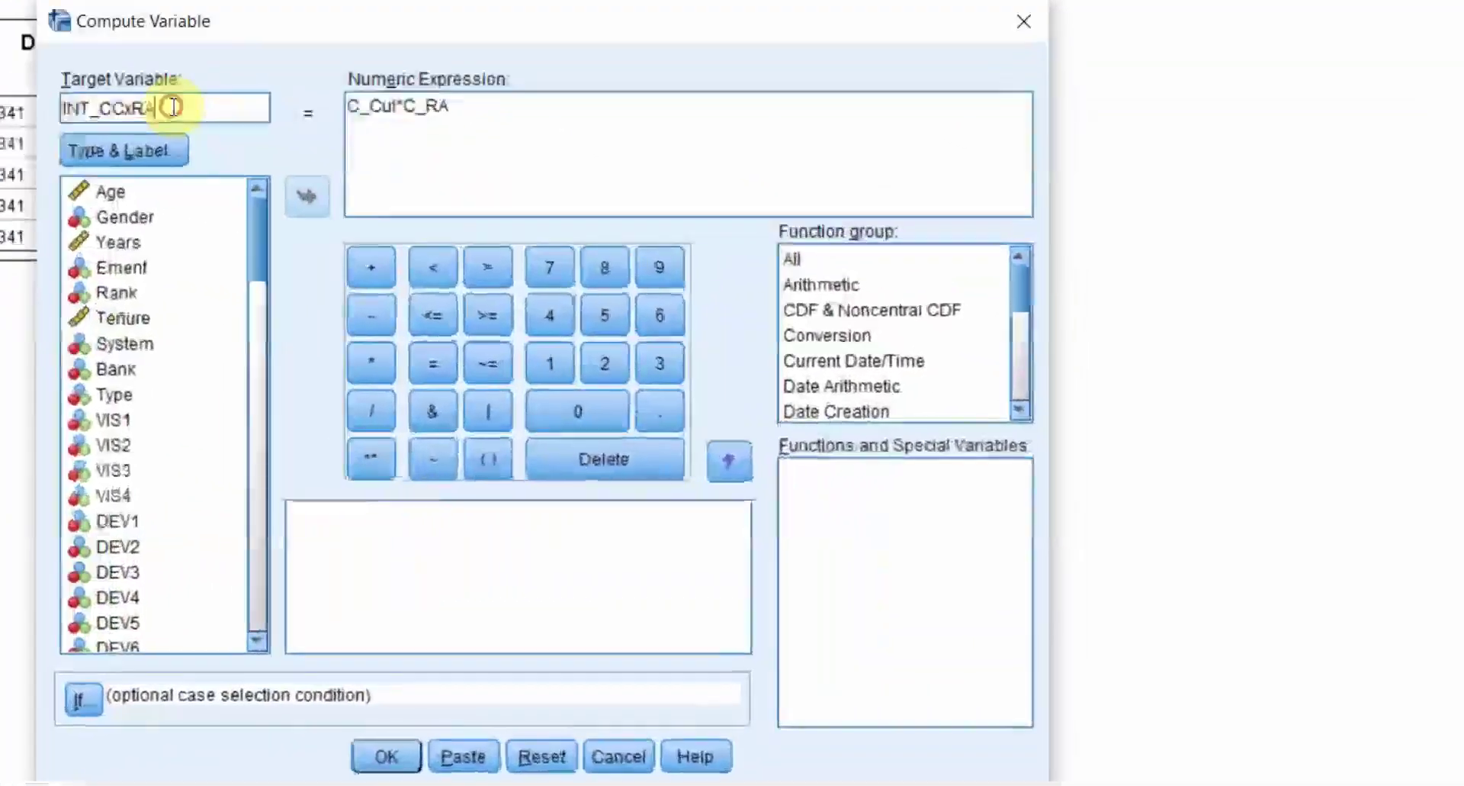
key("shift+Left")
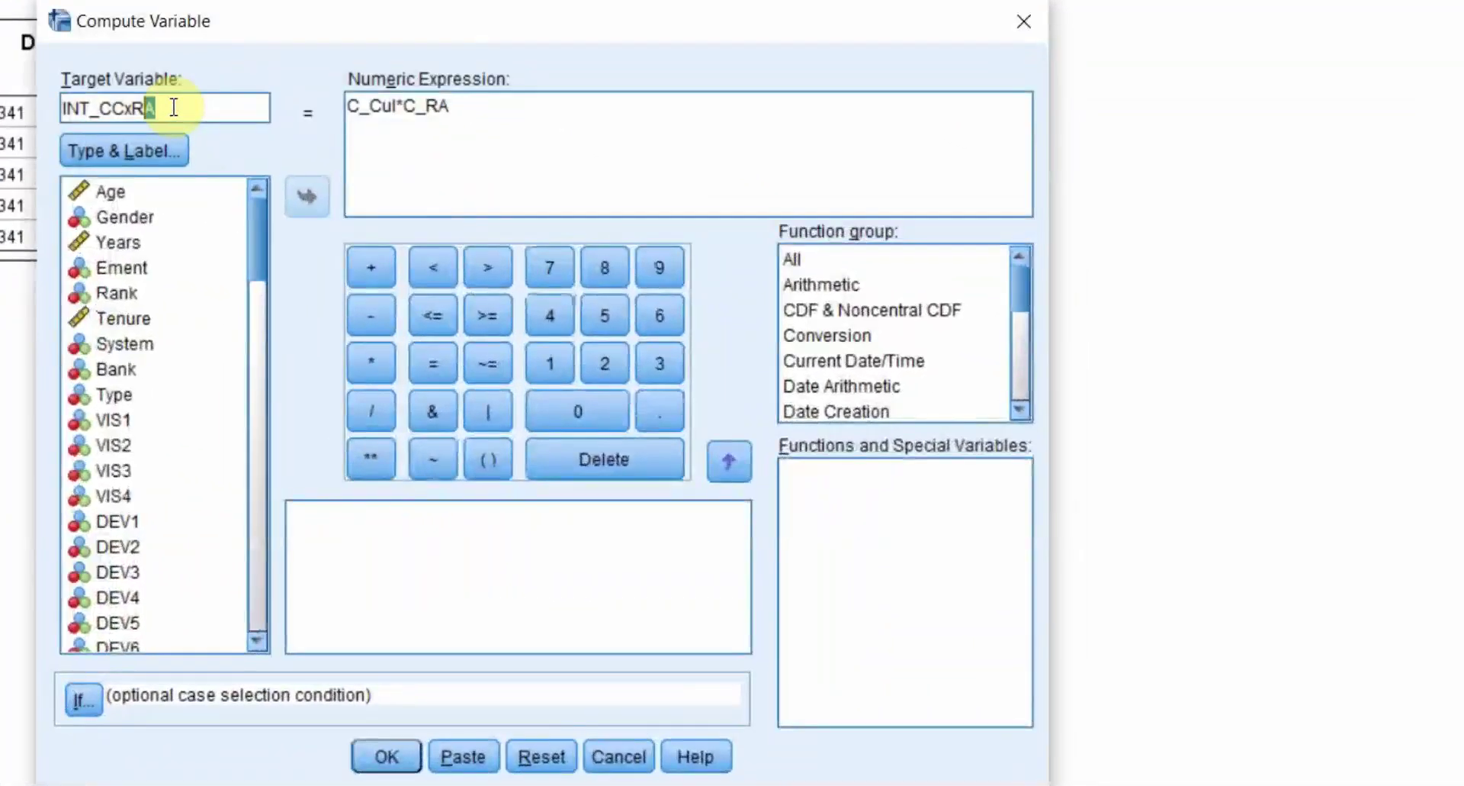
left_click(468, 101)
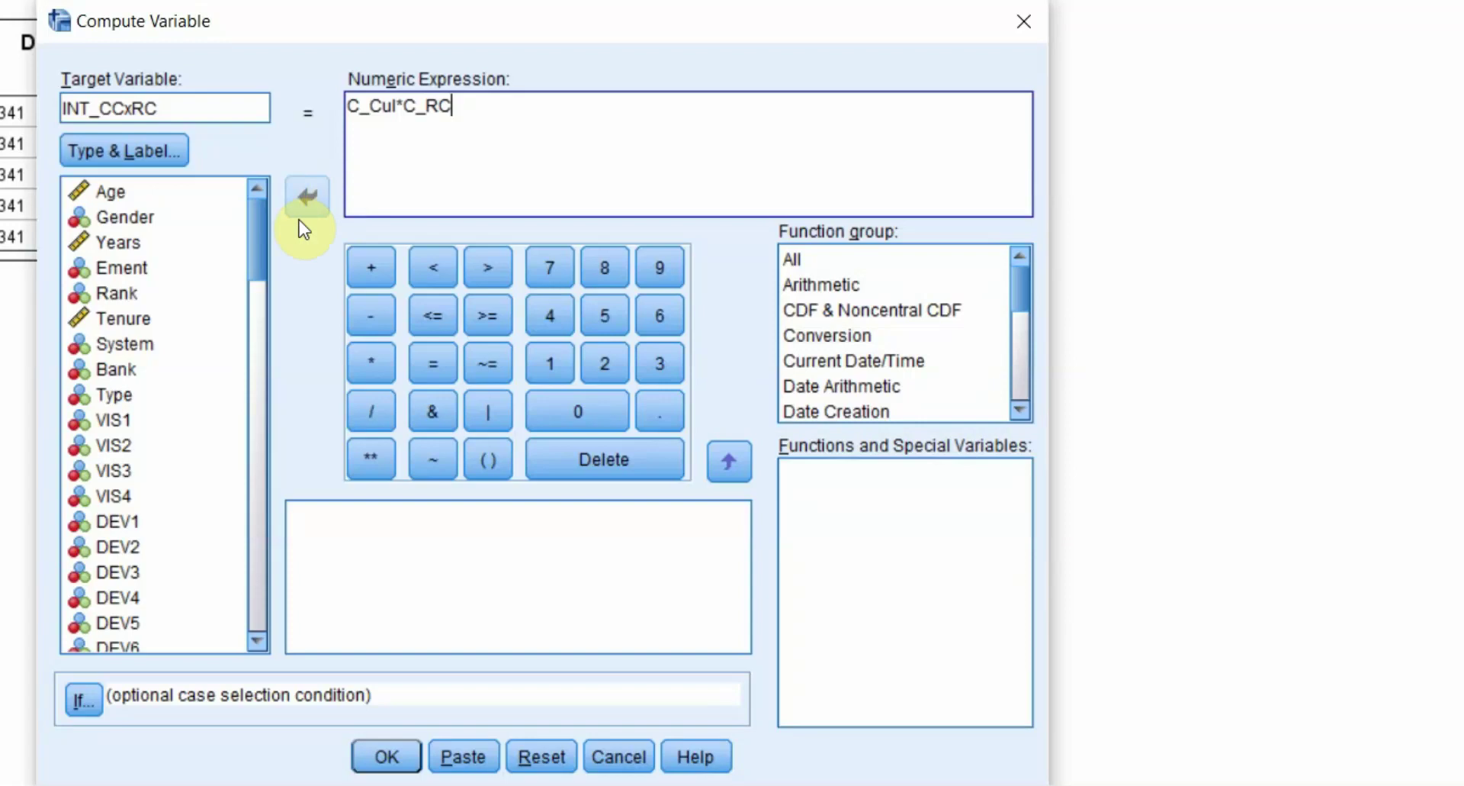
scroll(252, 252, "down", 10)
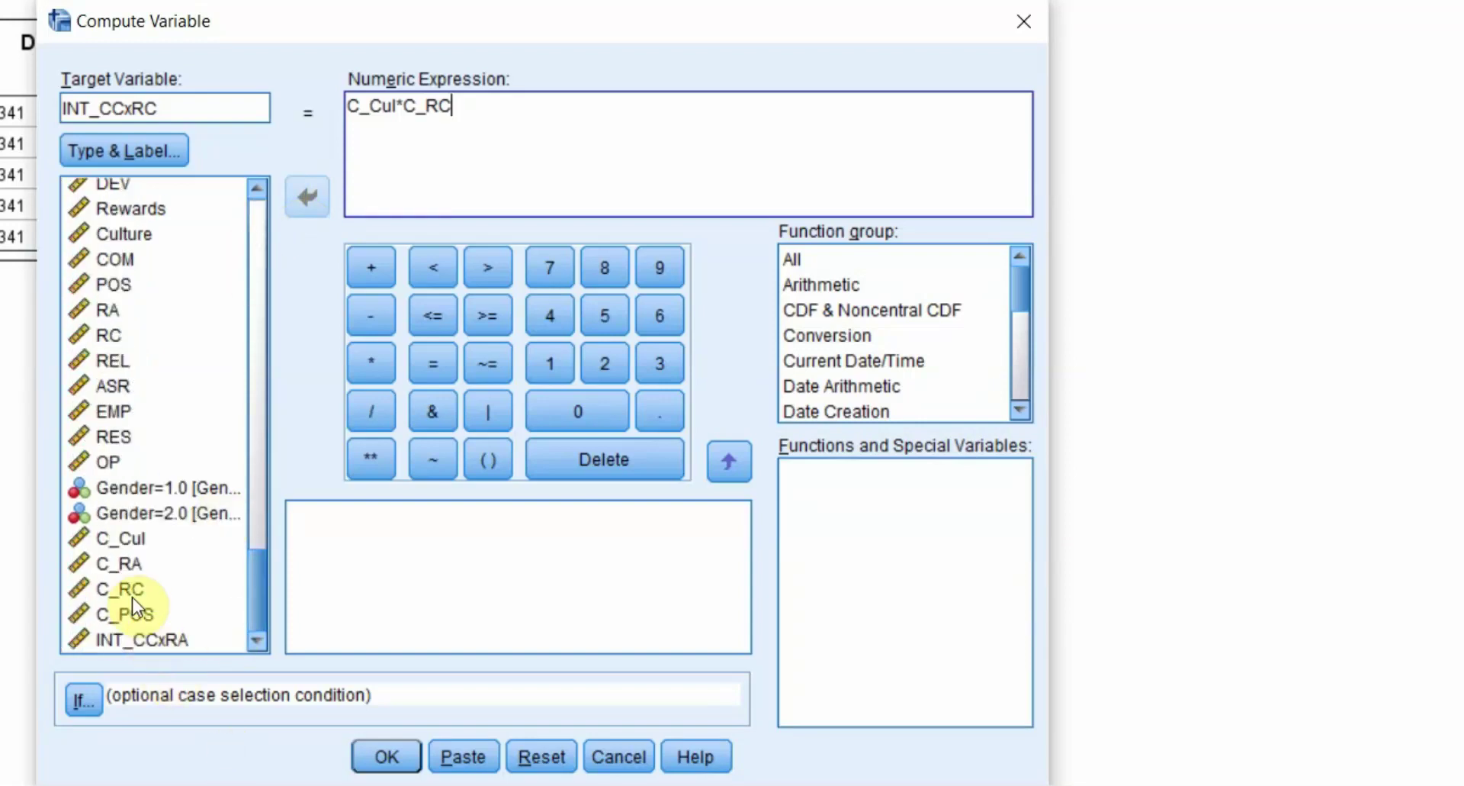
left_click(387, 755)
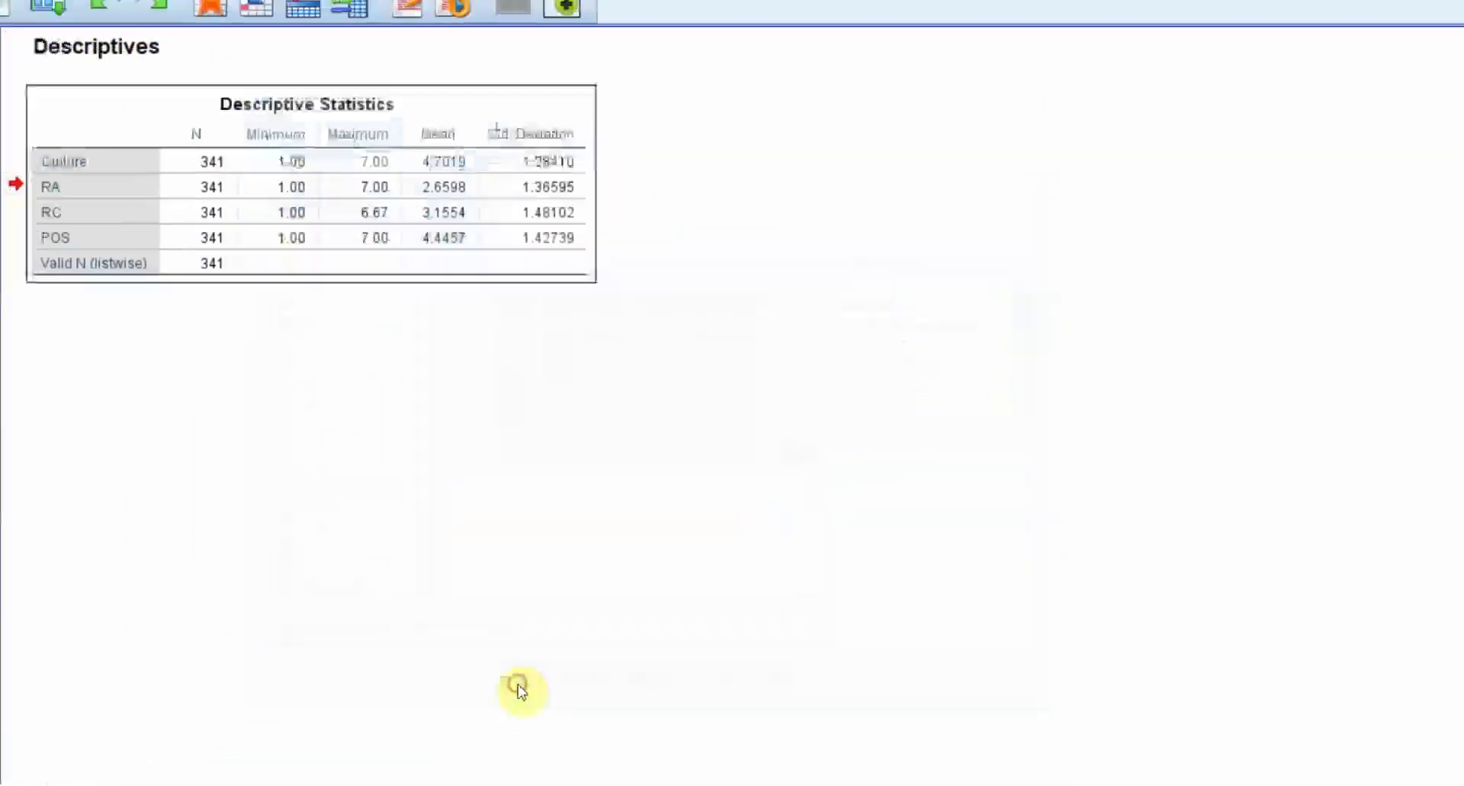
- Compute a third interaction variable INT_CCxPOS with the numeric expression C_Cul*C_POS
left_click(200, 34)
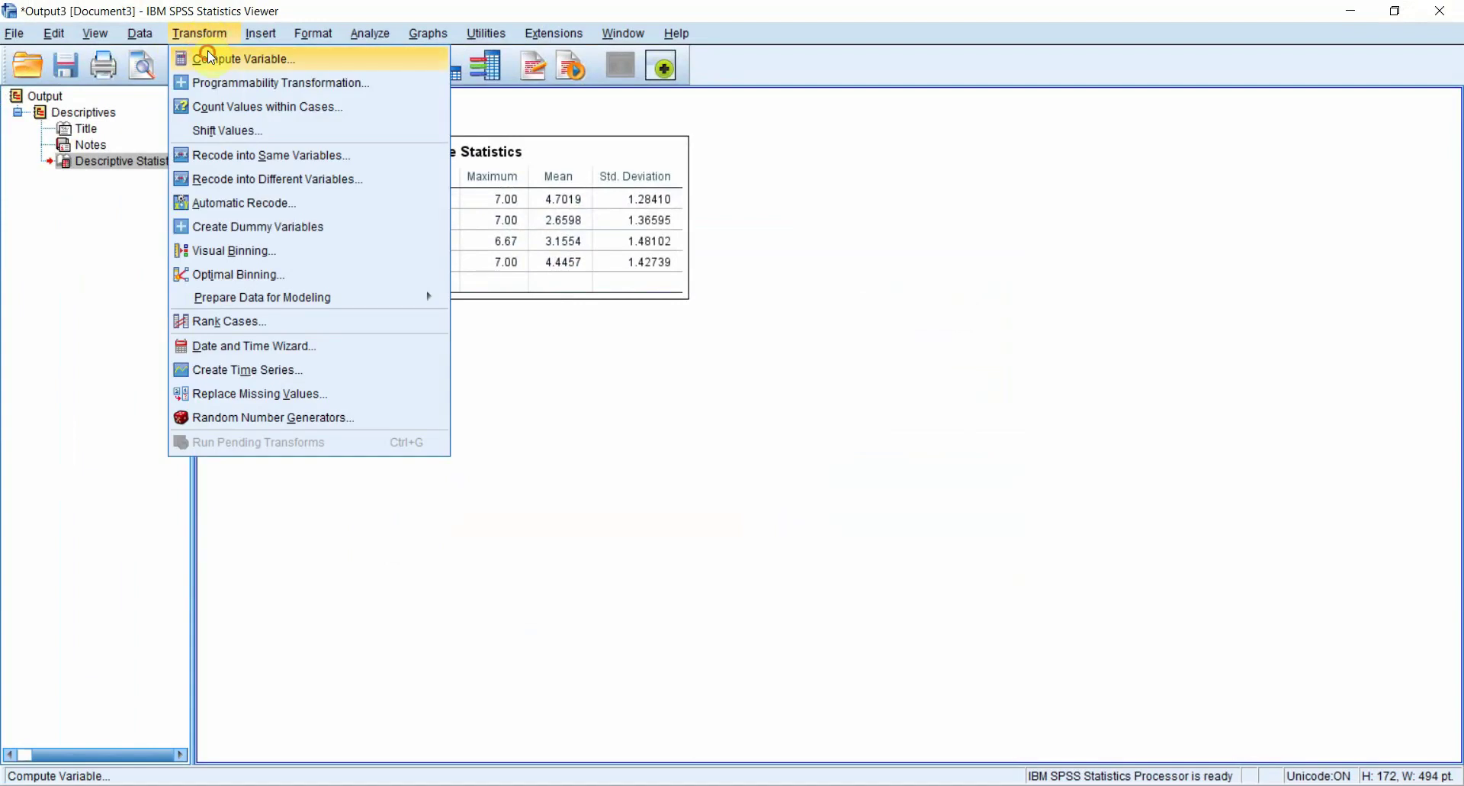
left_click(222, 58)
left_click(439, 183)
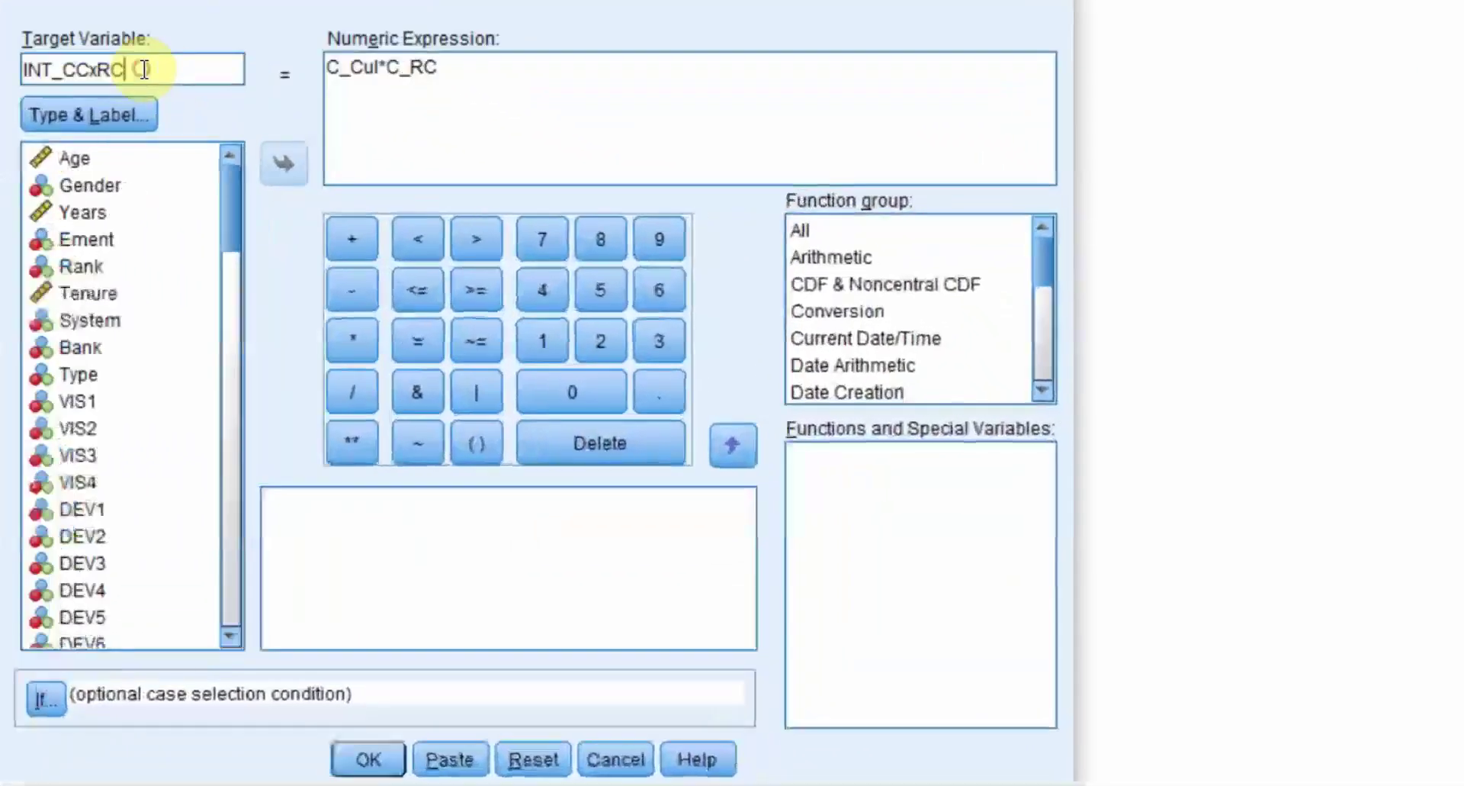
key("shift+Left")
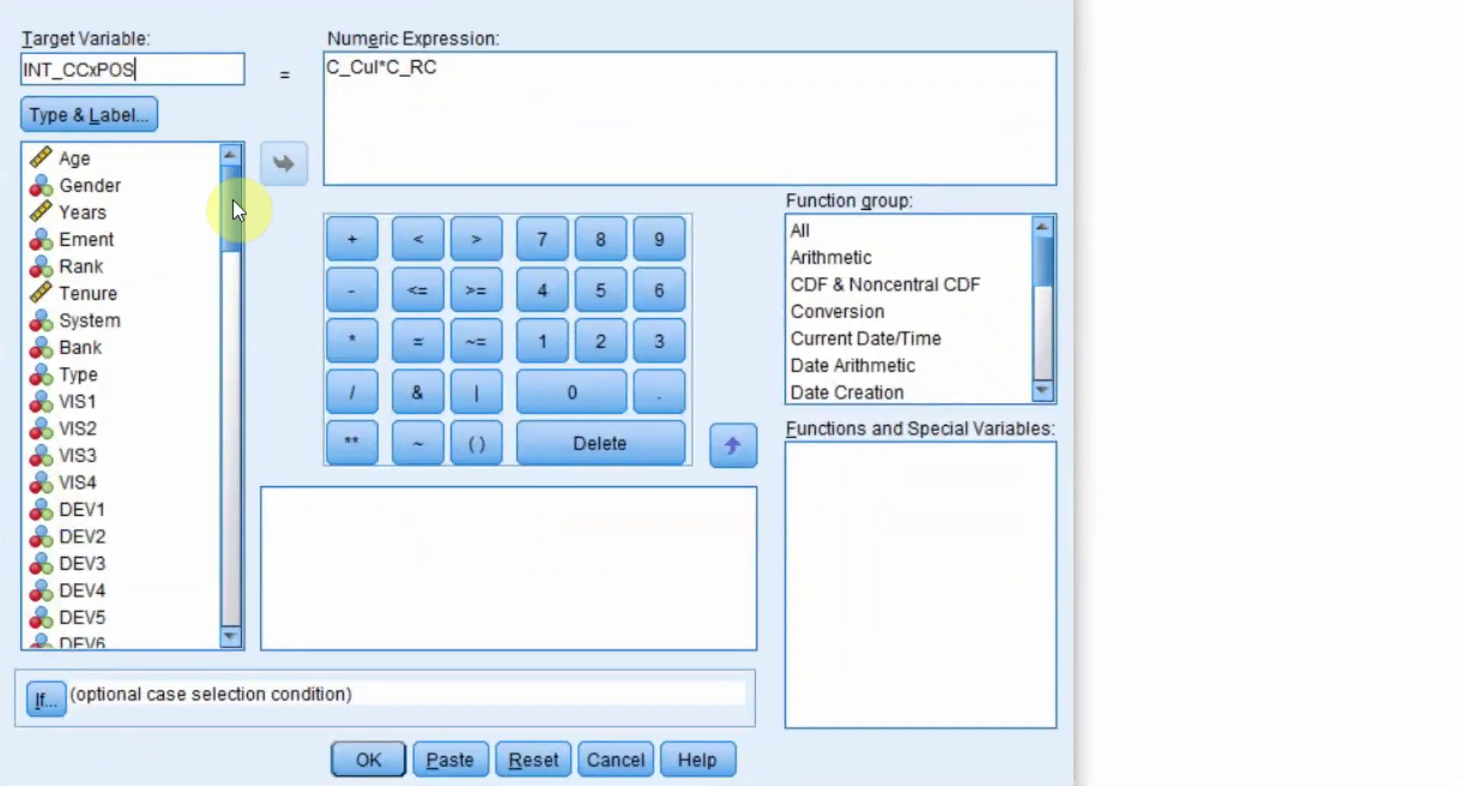
left_click_drag(235, 206, 245, 598)
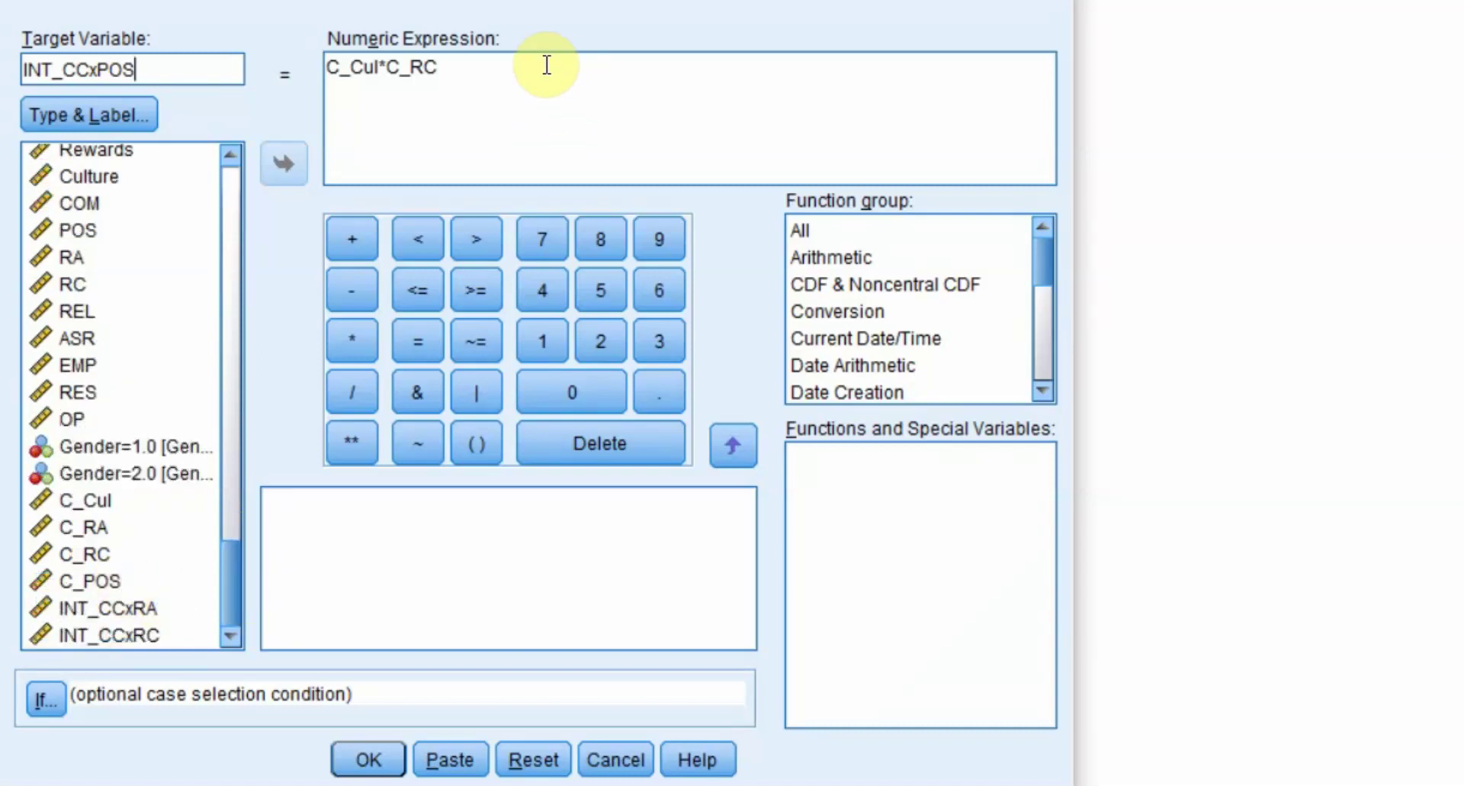
left_click(463, 80)
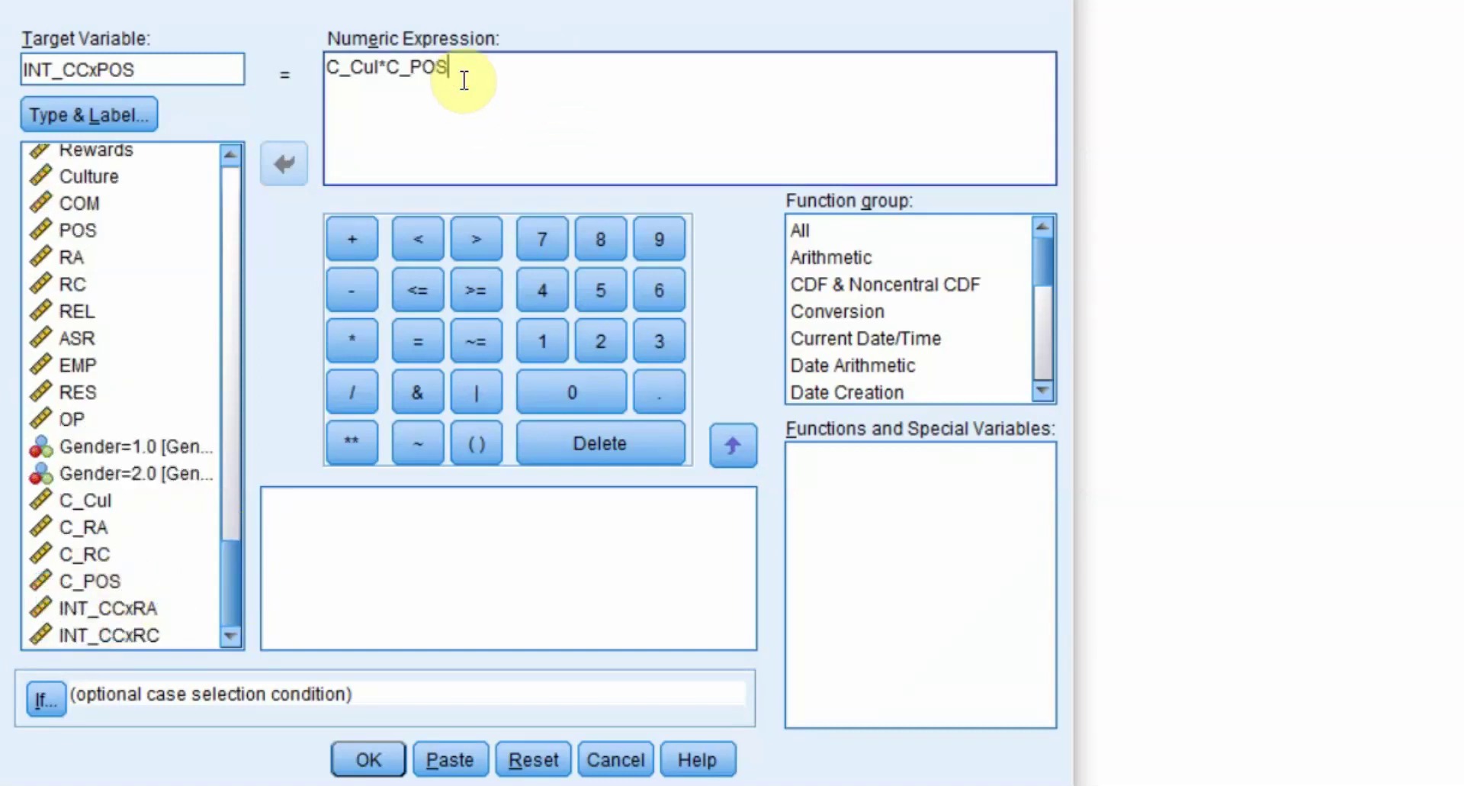
left_click(369, 759)
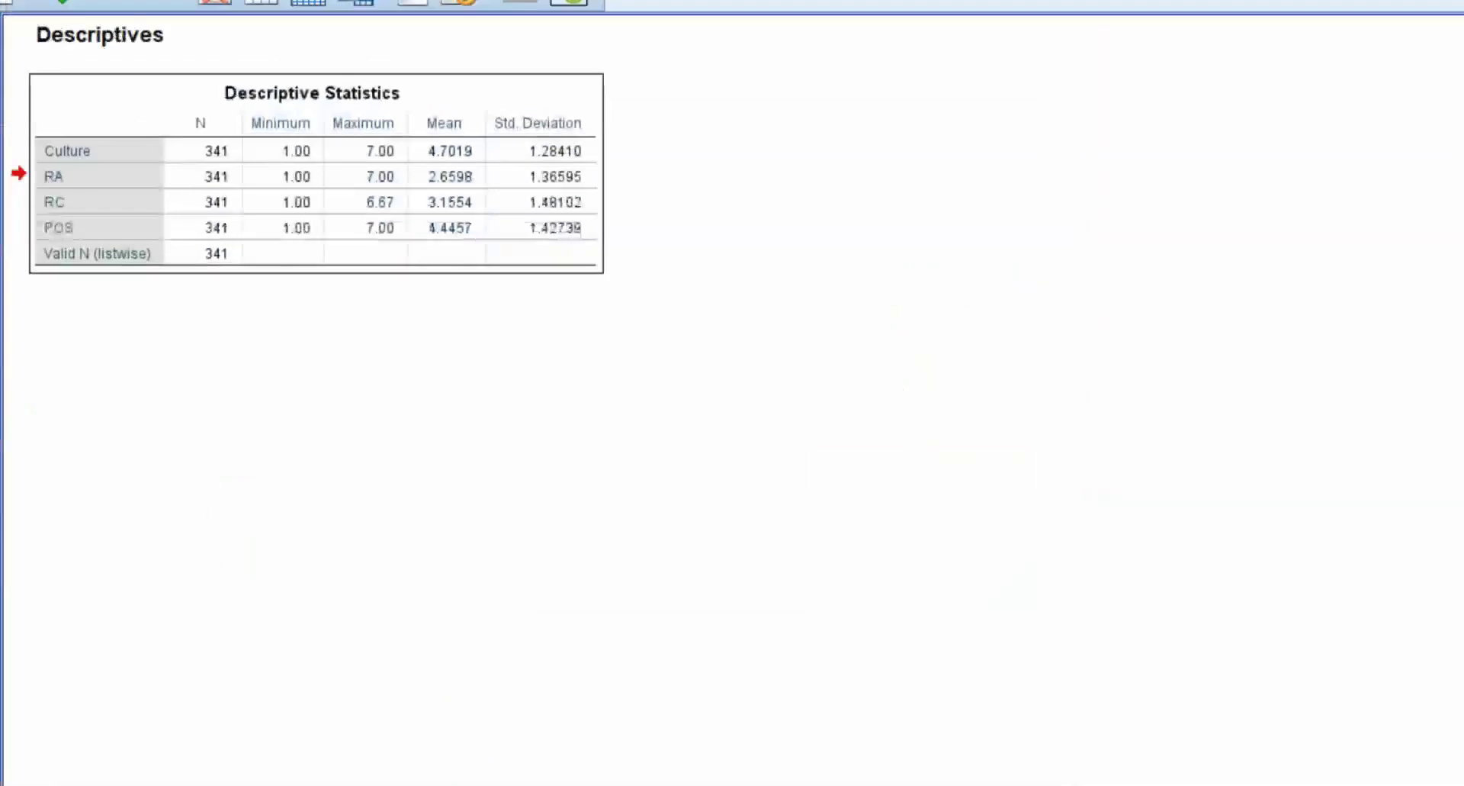
- Switch to the Data Editor and select the interaction variables INT_CCxRA, INT_CCxRC and INT_CCxPOS to check them
mouse_move(738, 772)
left_click(600, 738)
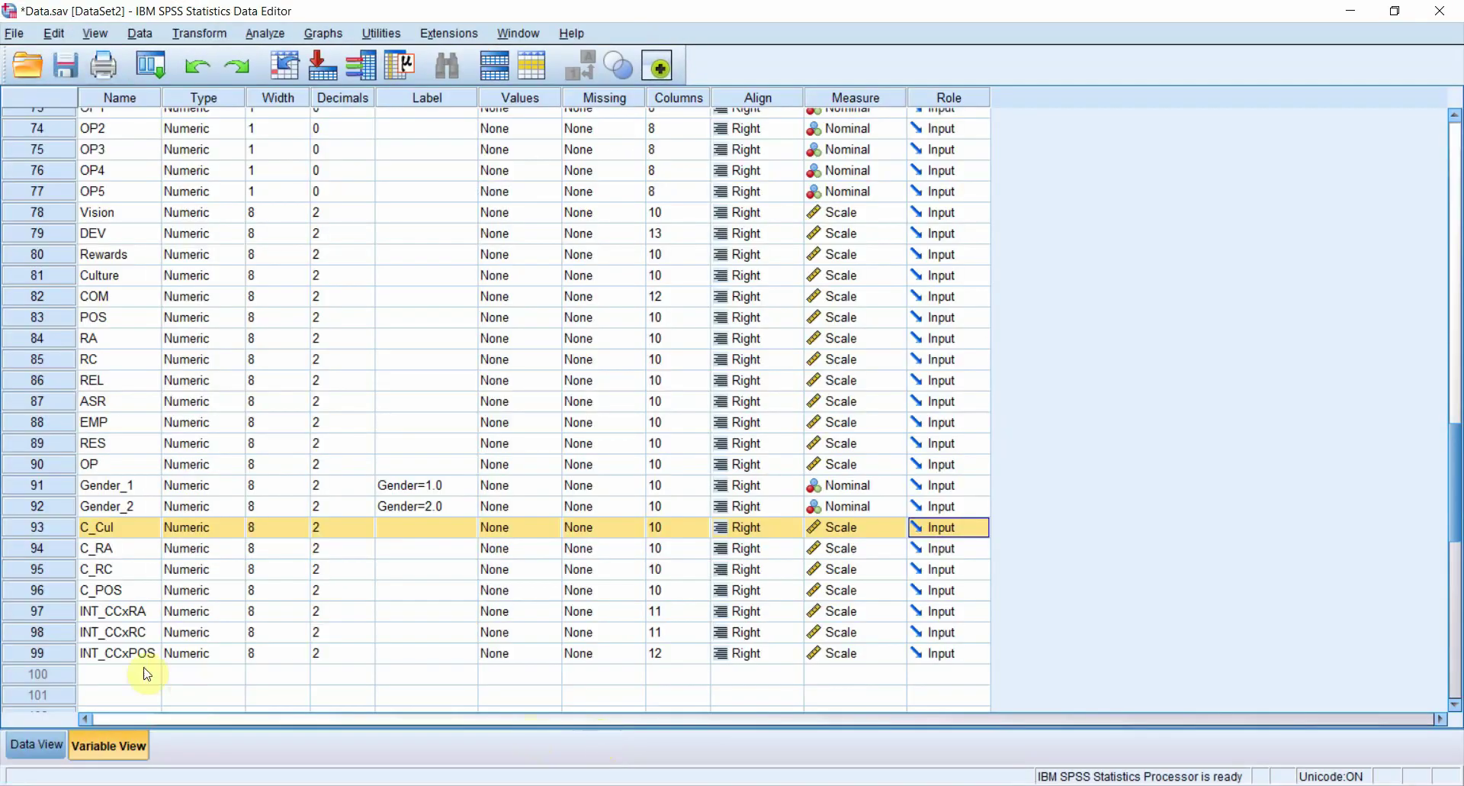
left_click_drag(49, 610, 51, 647)
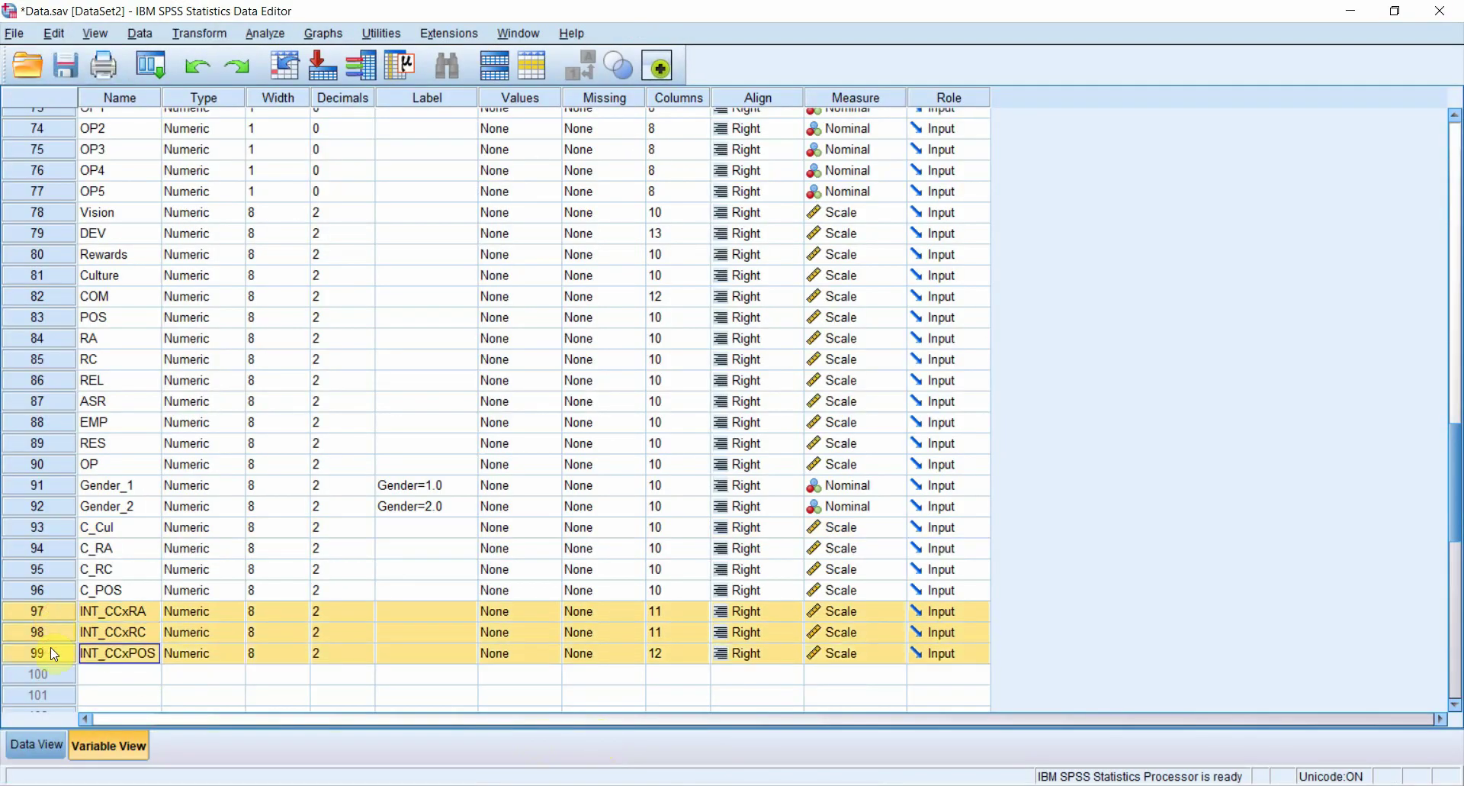
- Open the Linear Regression setup with OP as the dependent variable
left_click(277, 33)
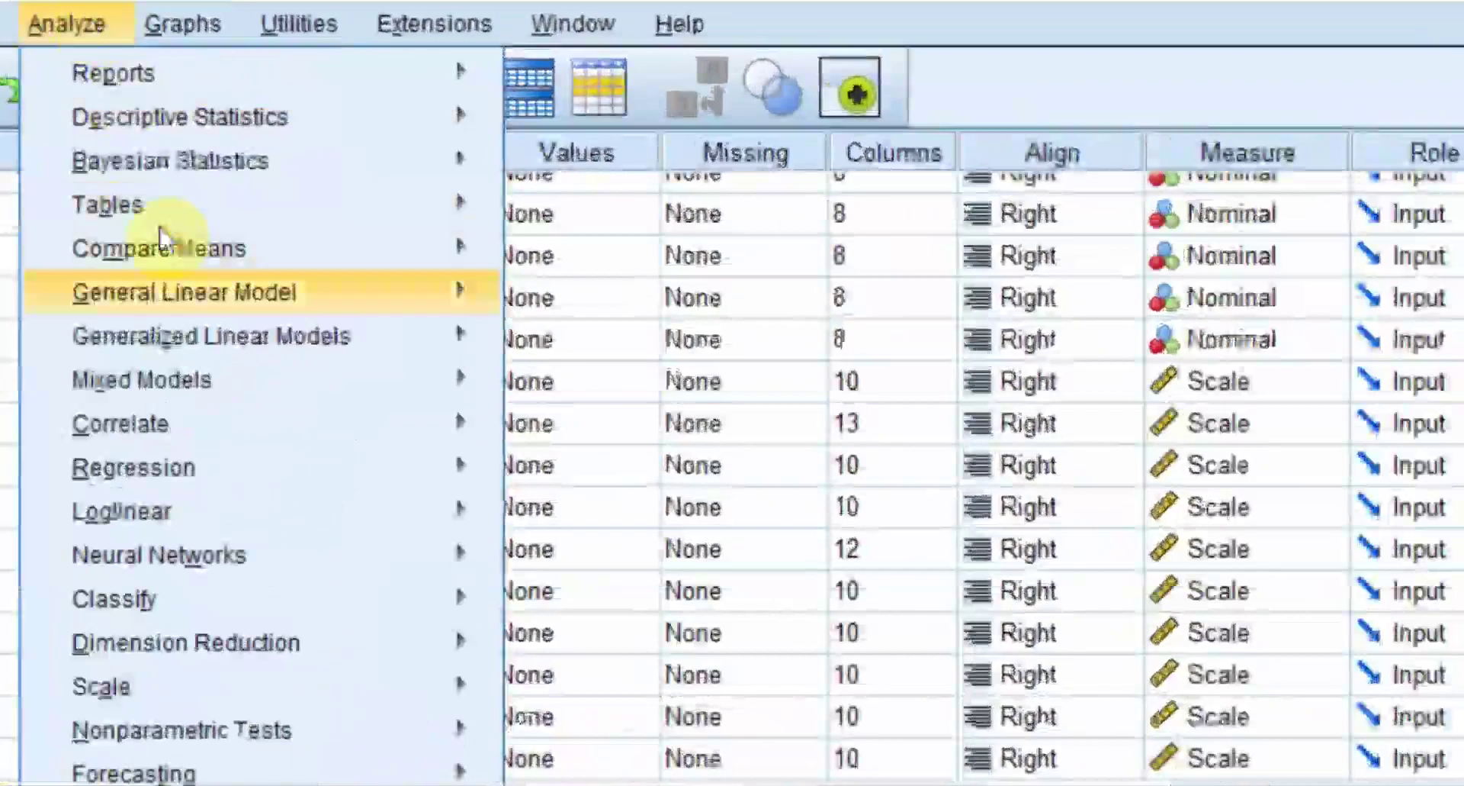
mouse_move(387, 251)
mouse_move(323, 461)
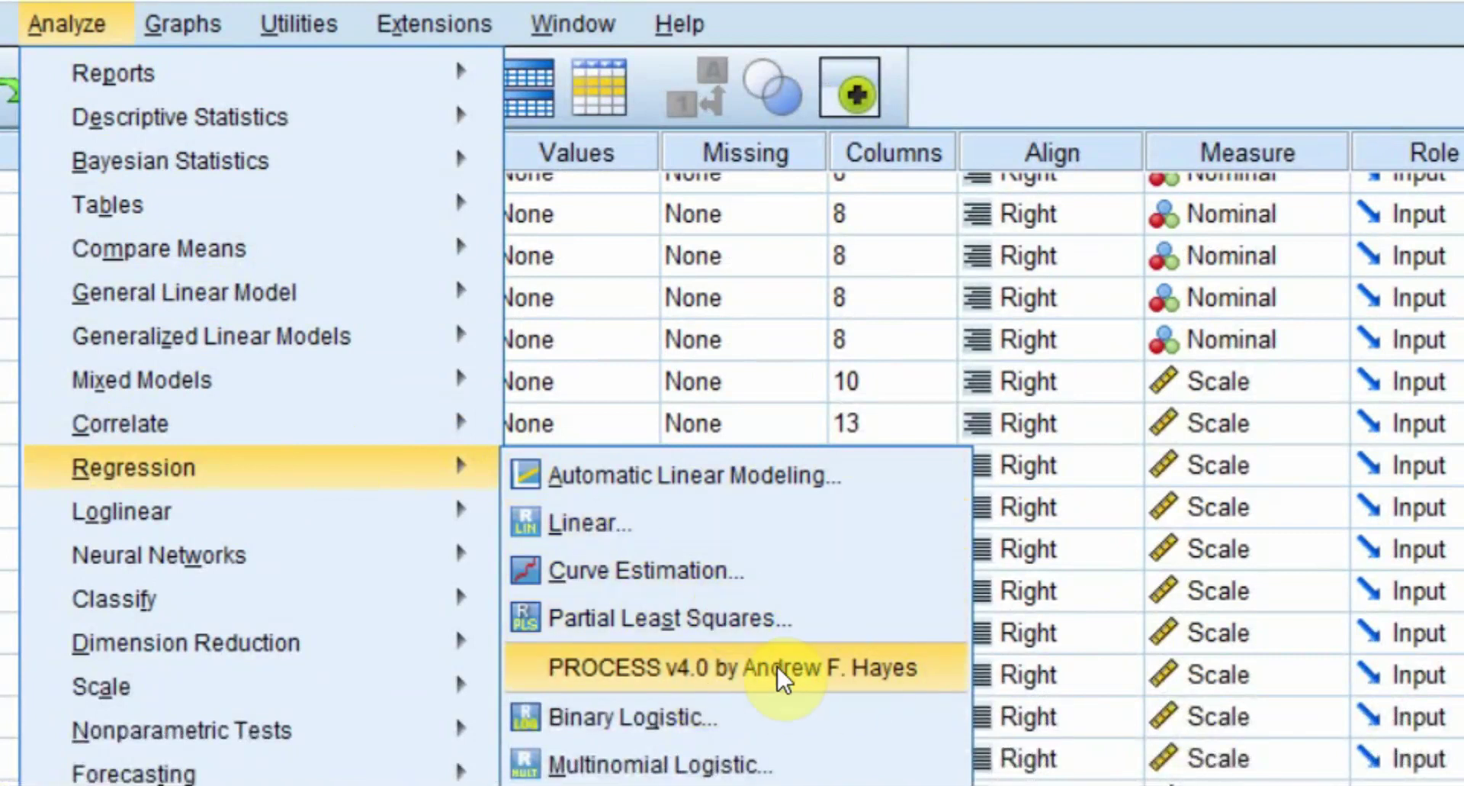
left_click(662, 532)
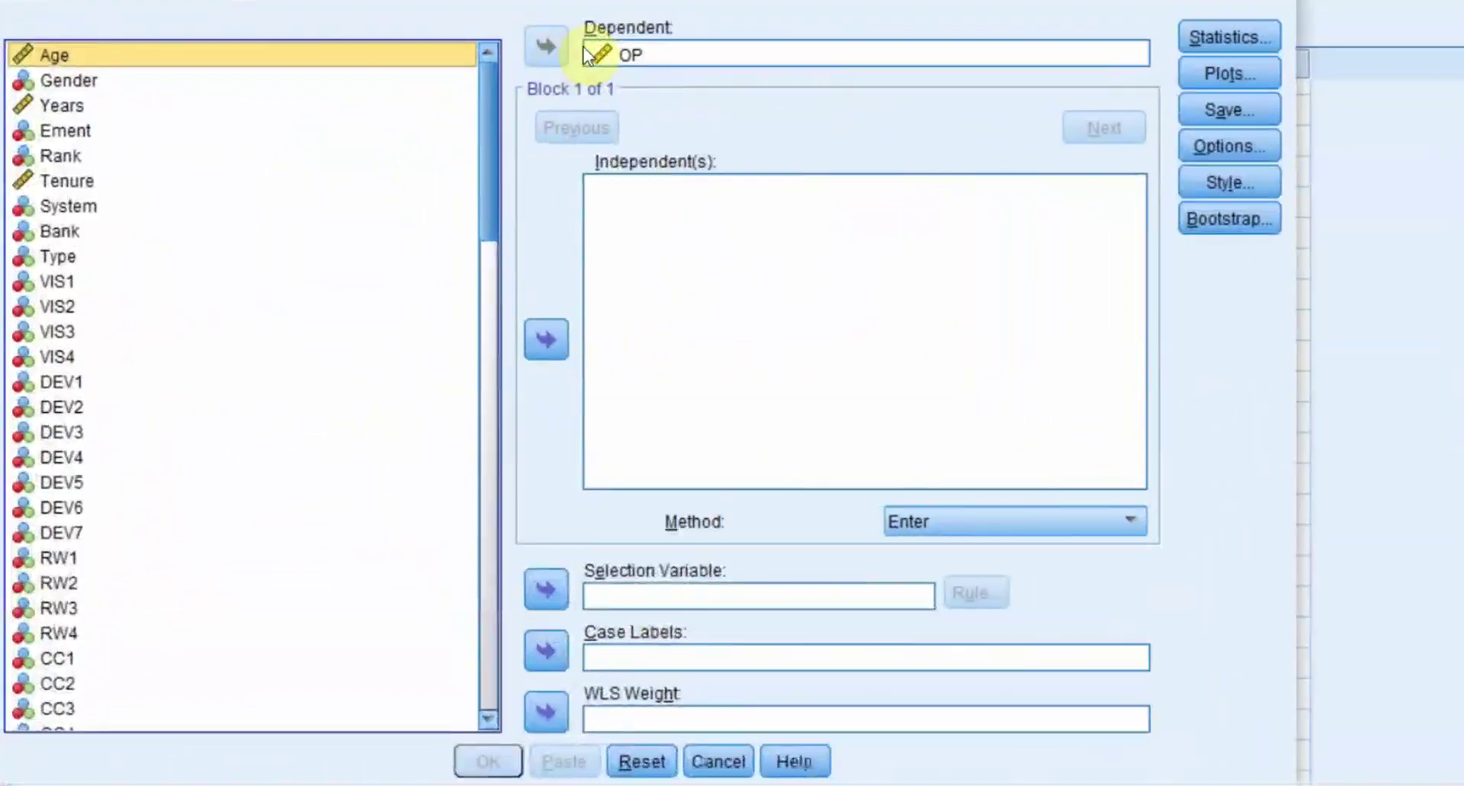
left_click_drag(496, 116, 478, 588)
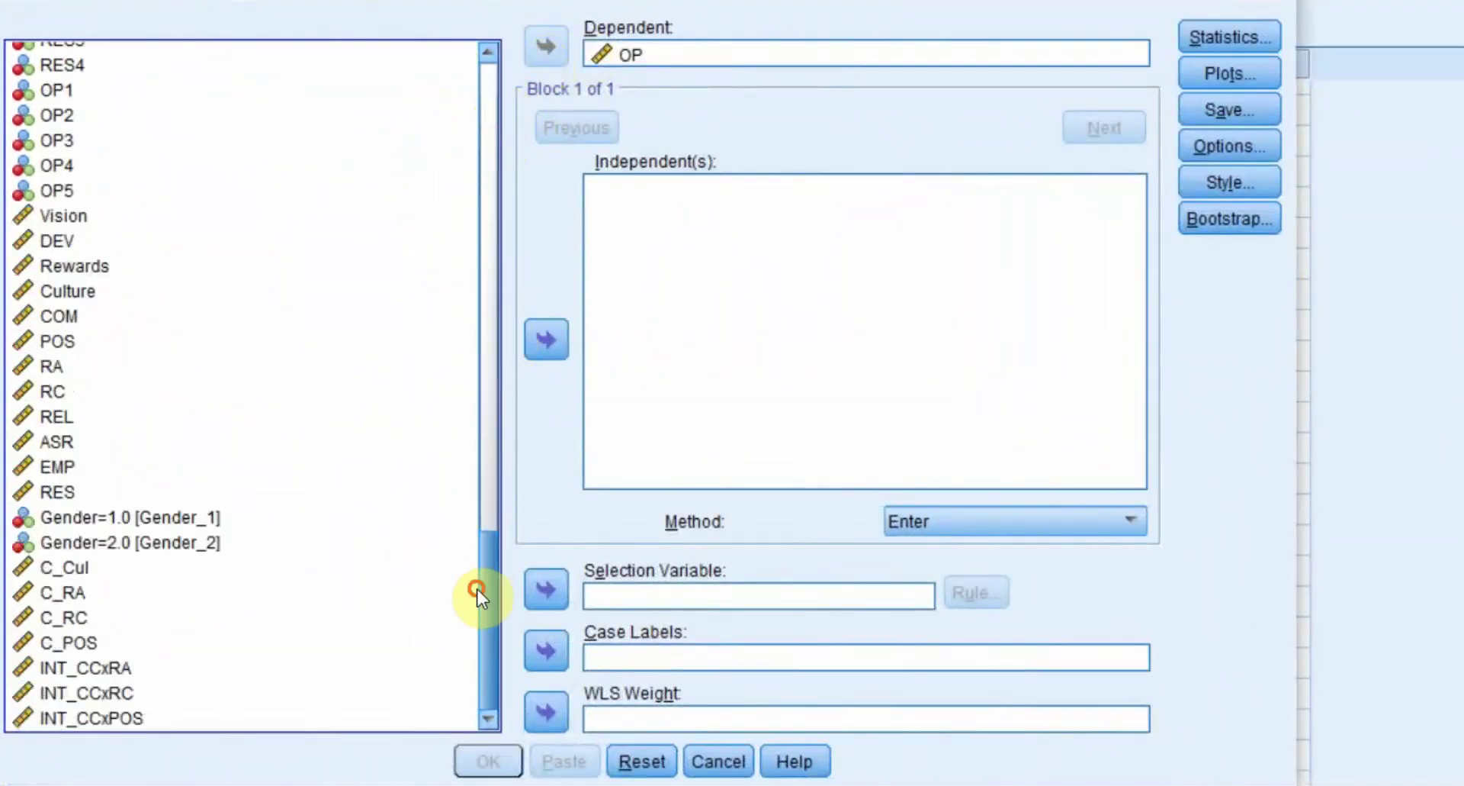
left_click(61, 567)
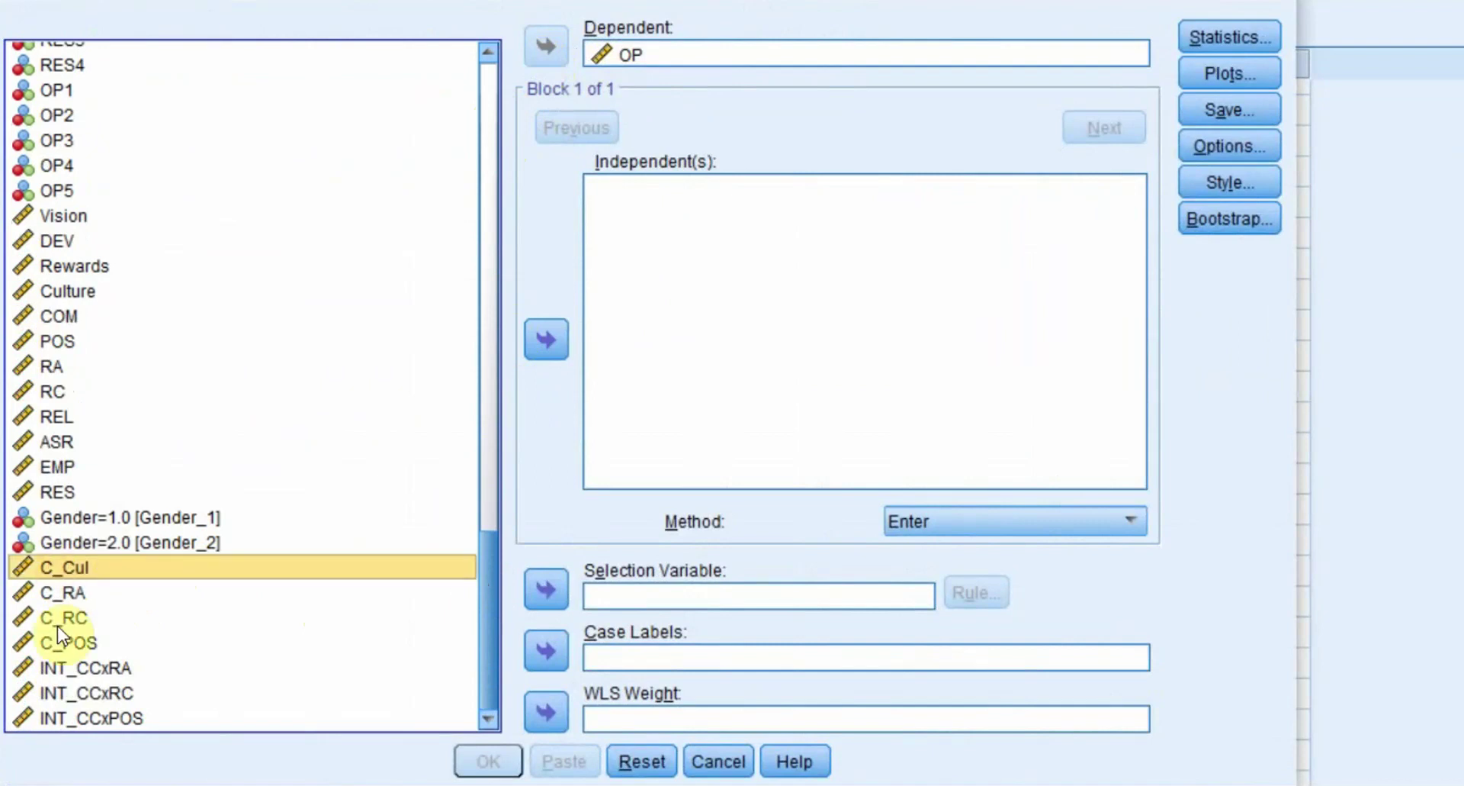
left_click(78, 693, "ctrl")
key("Up")
key("Up")
key("Up")
key("Up")
key("Up")
key("Up")
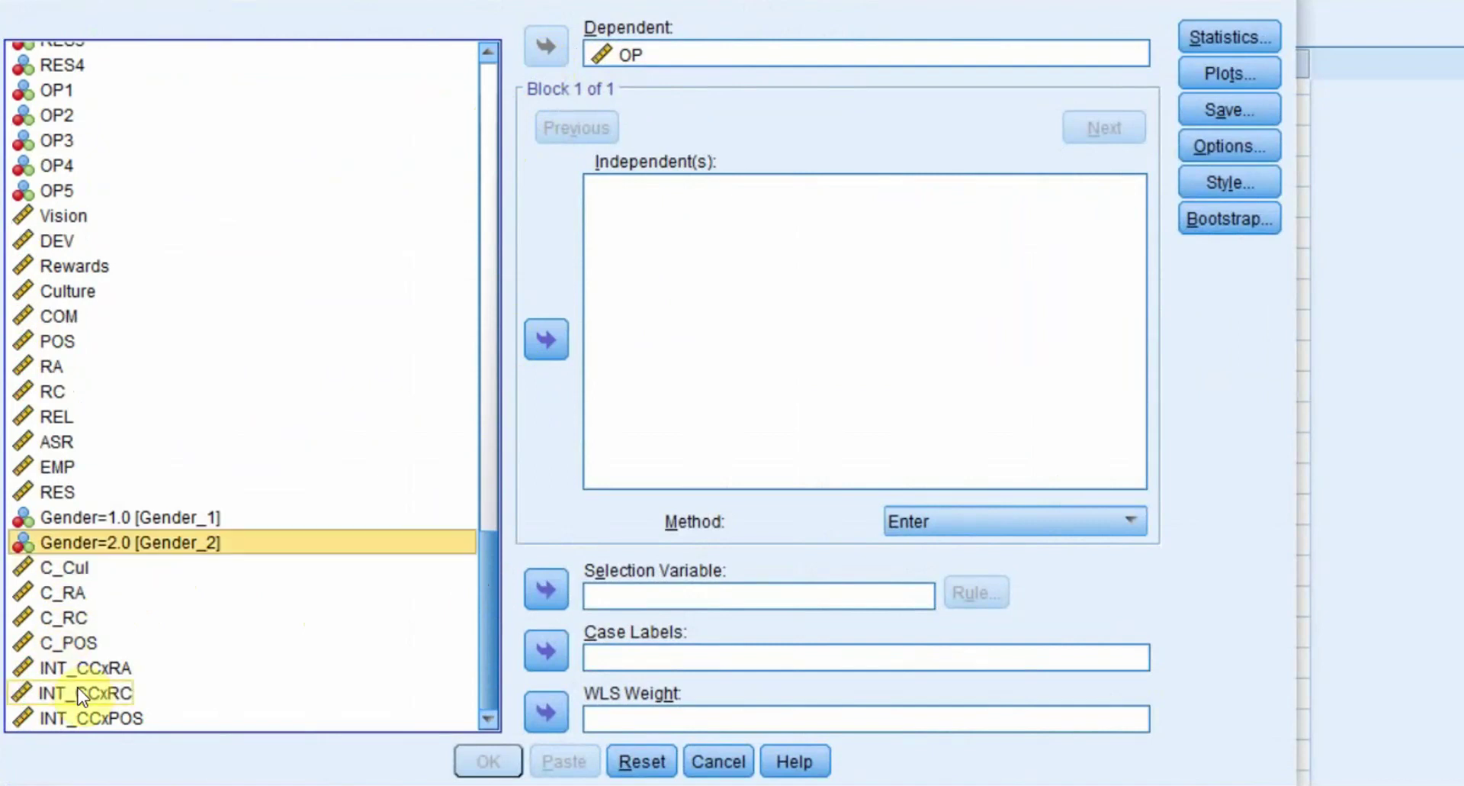
- Add Culture, RA, RC and POS as independent variables of the linear regression
left_click(68, 291)
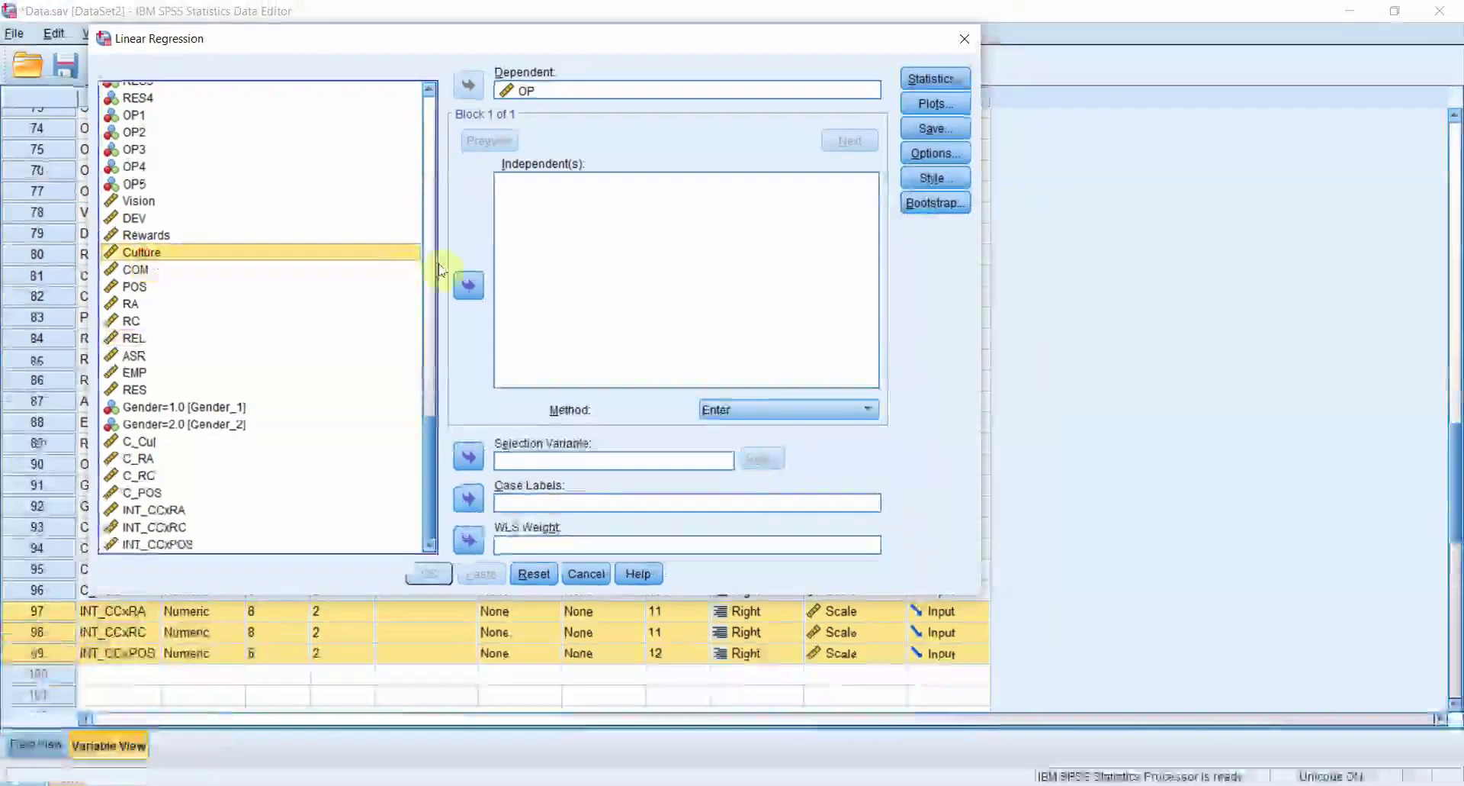
left_click(546, 339)
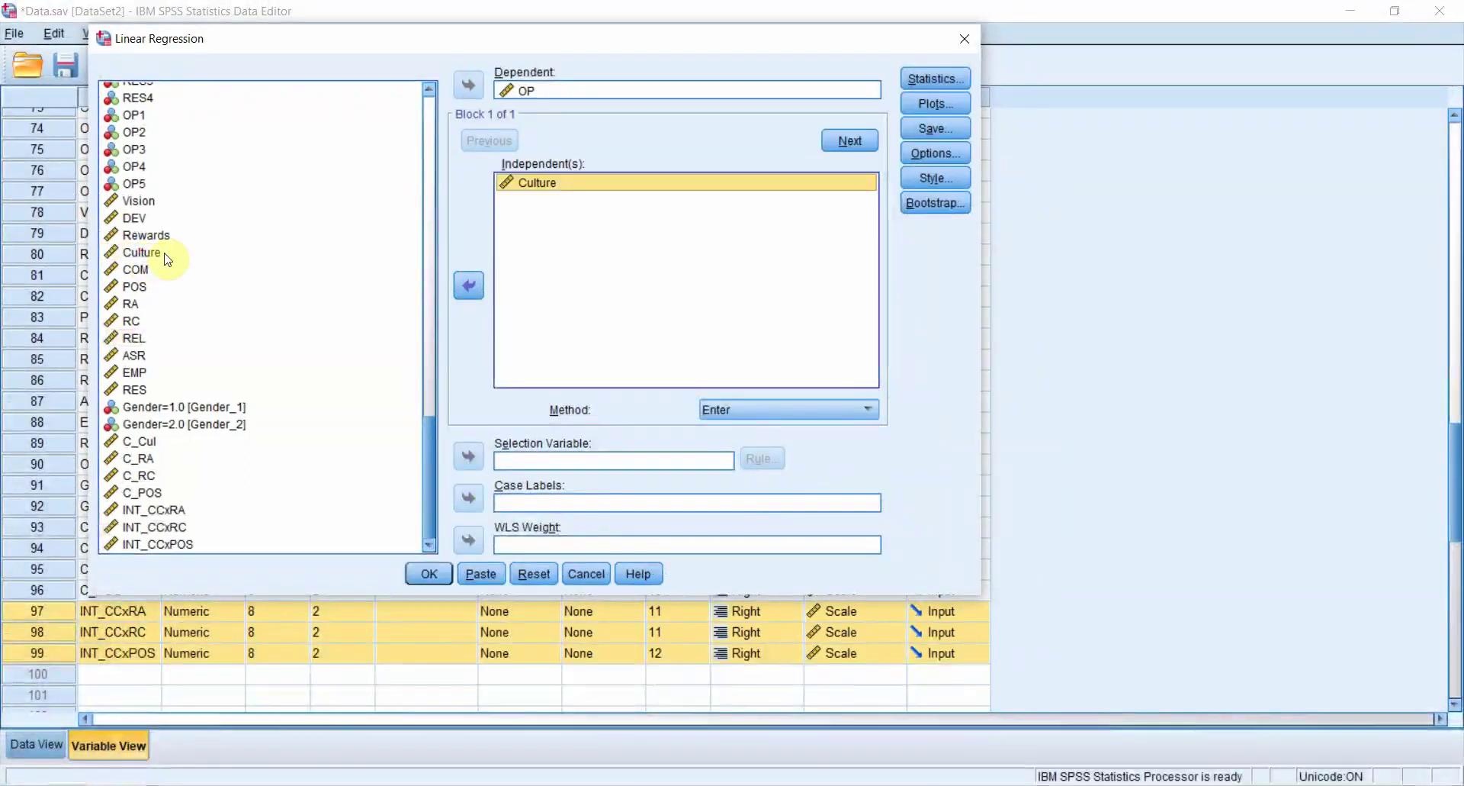
left_click(134, 303)
key("shift+Down")
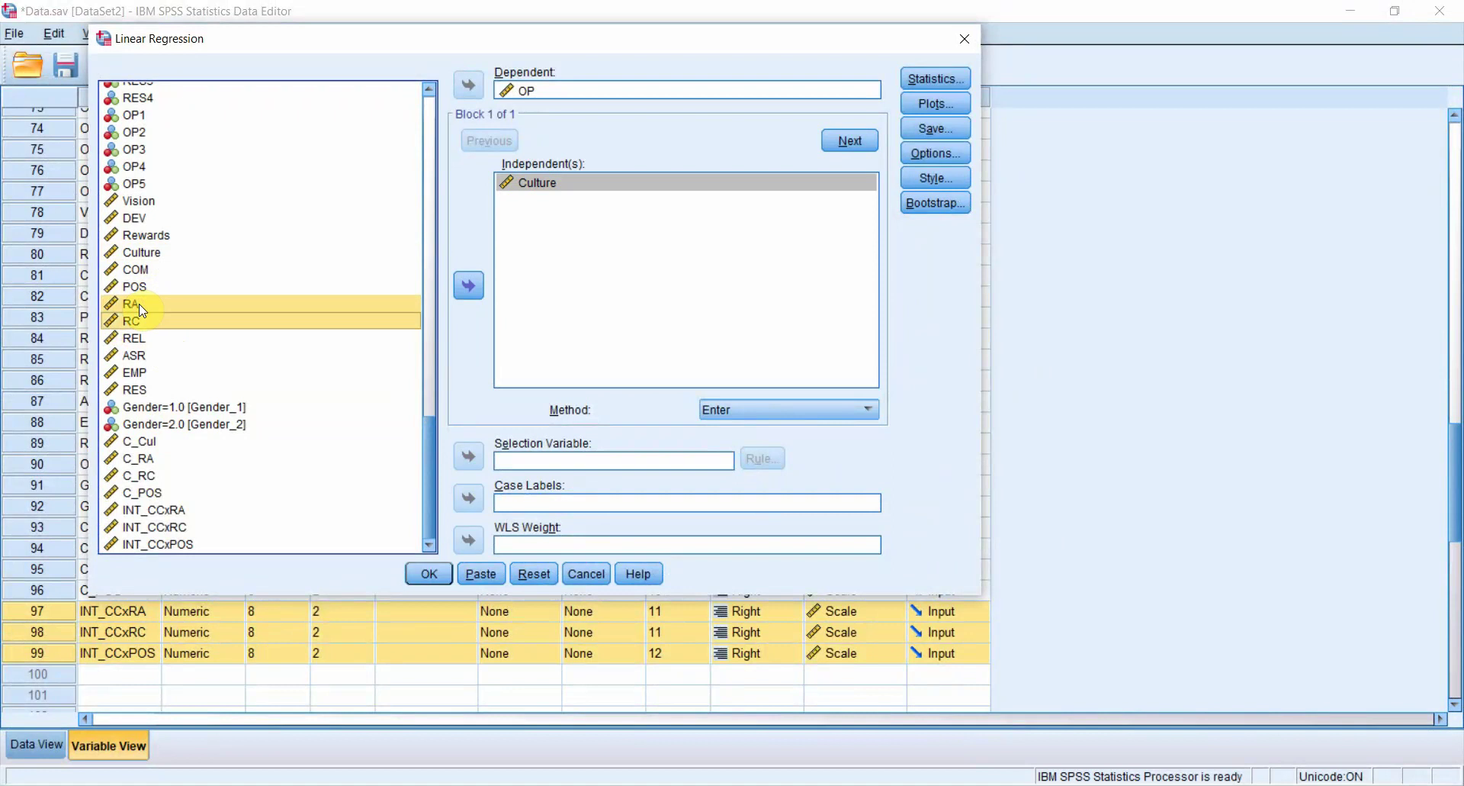
left_click(469, 287)
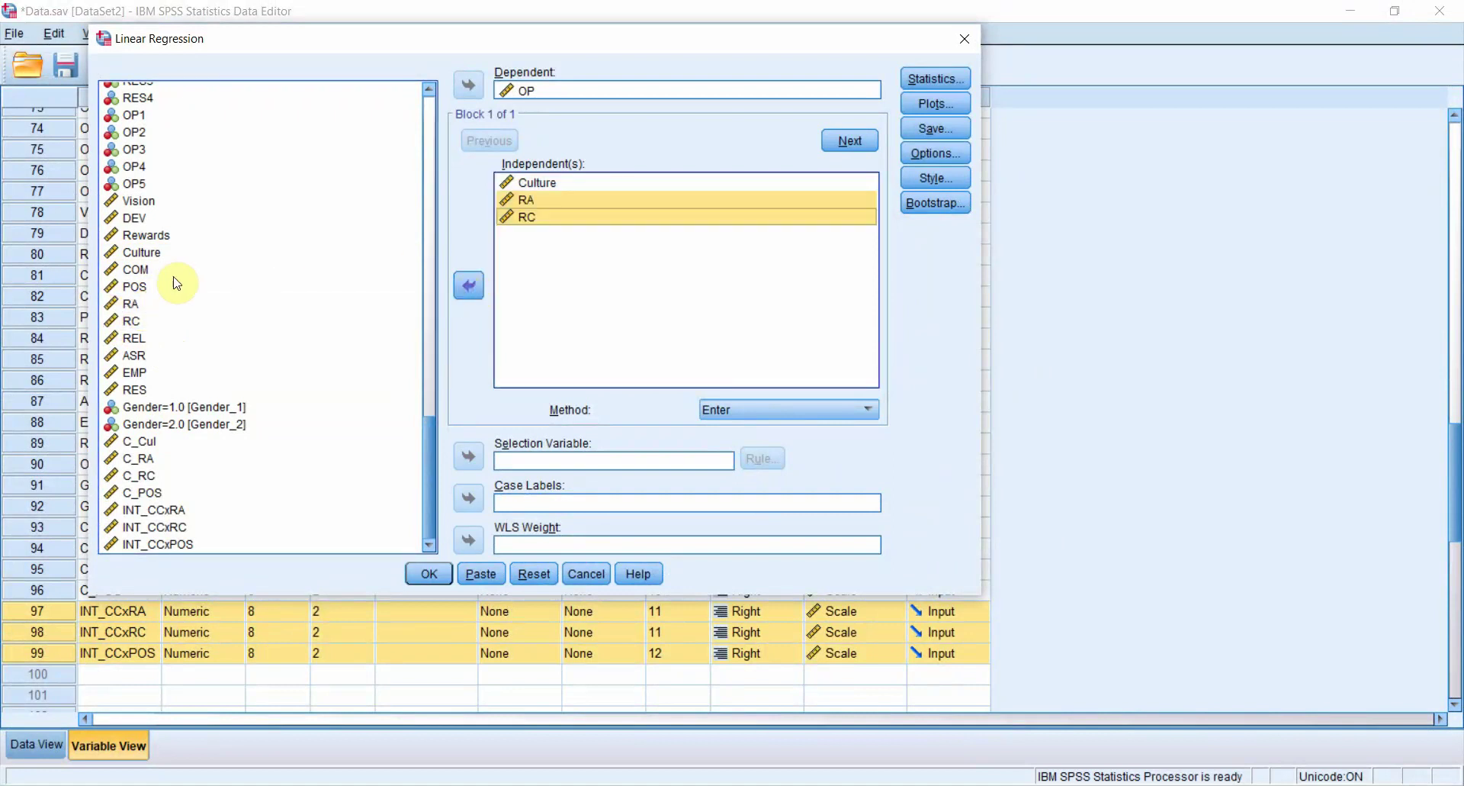
left_click(134, 286)
left_click(458, 280)
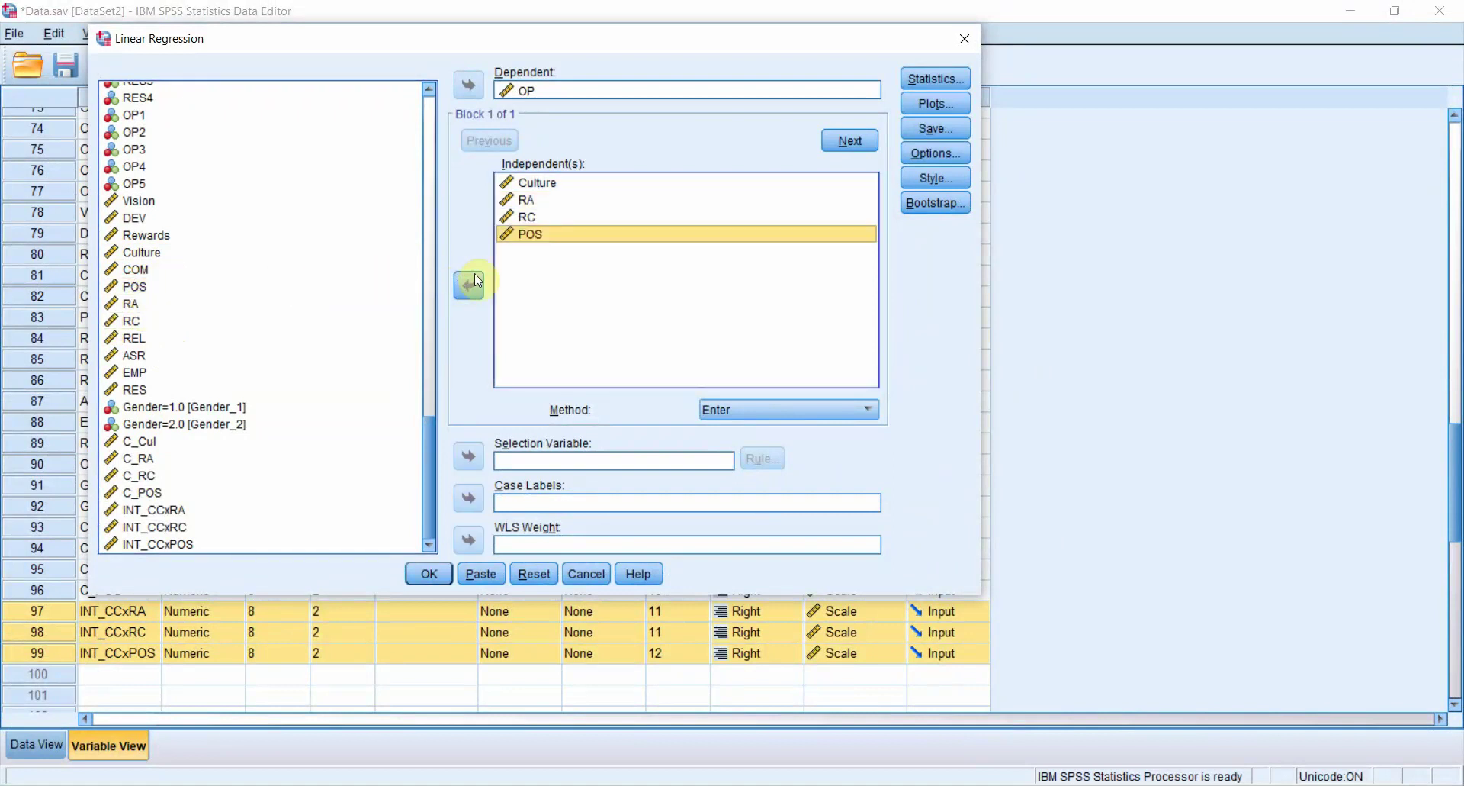
- Add the interaction terms INT_CCxRA, INT_CCxRC and INT_CCxPOS as independent variables and run the regression
left_click(161, 509)
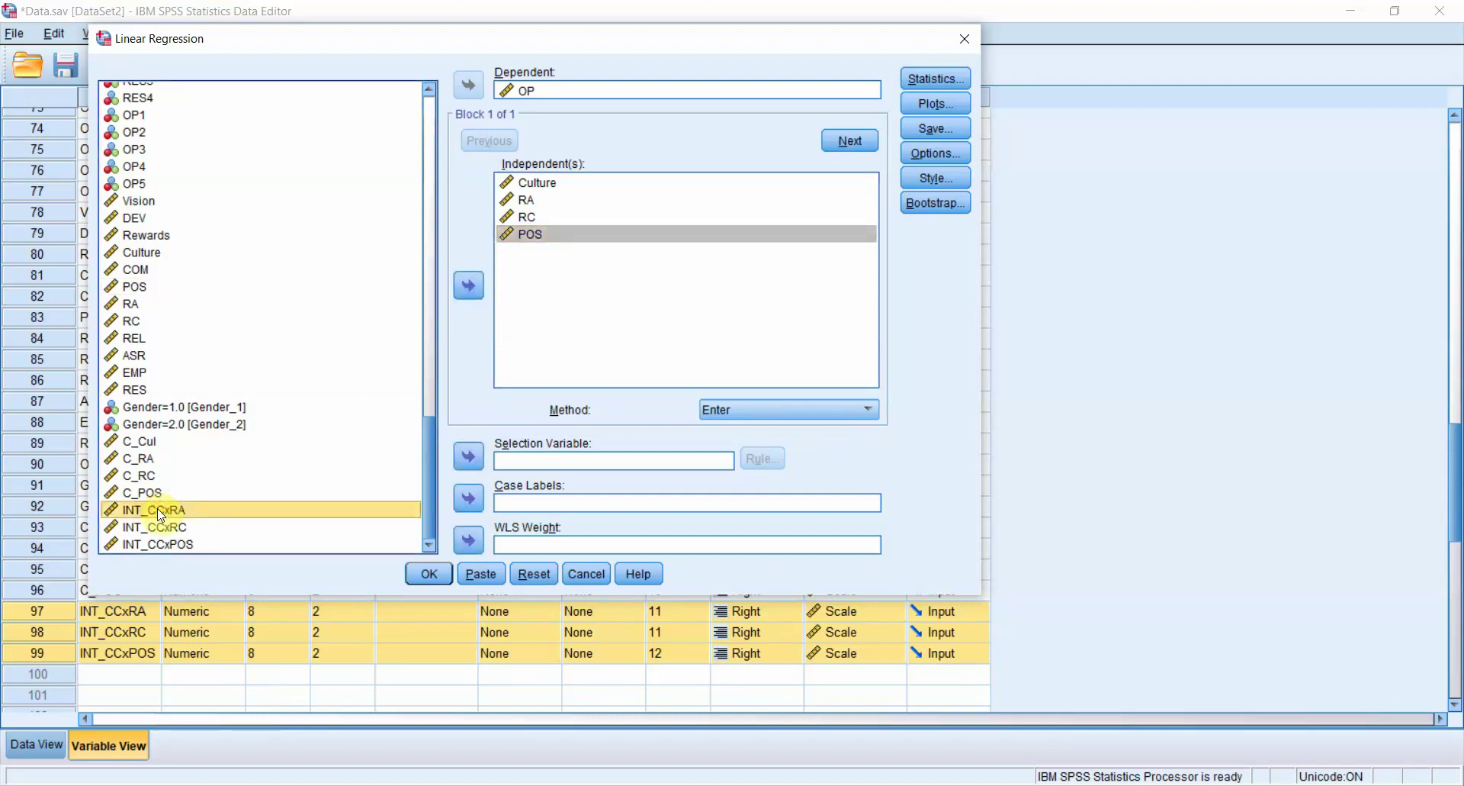
key("shift+Down")
key("shift+Down")
left_click(463, 285)
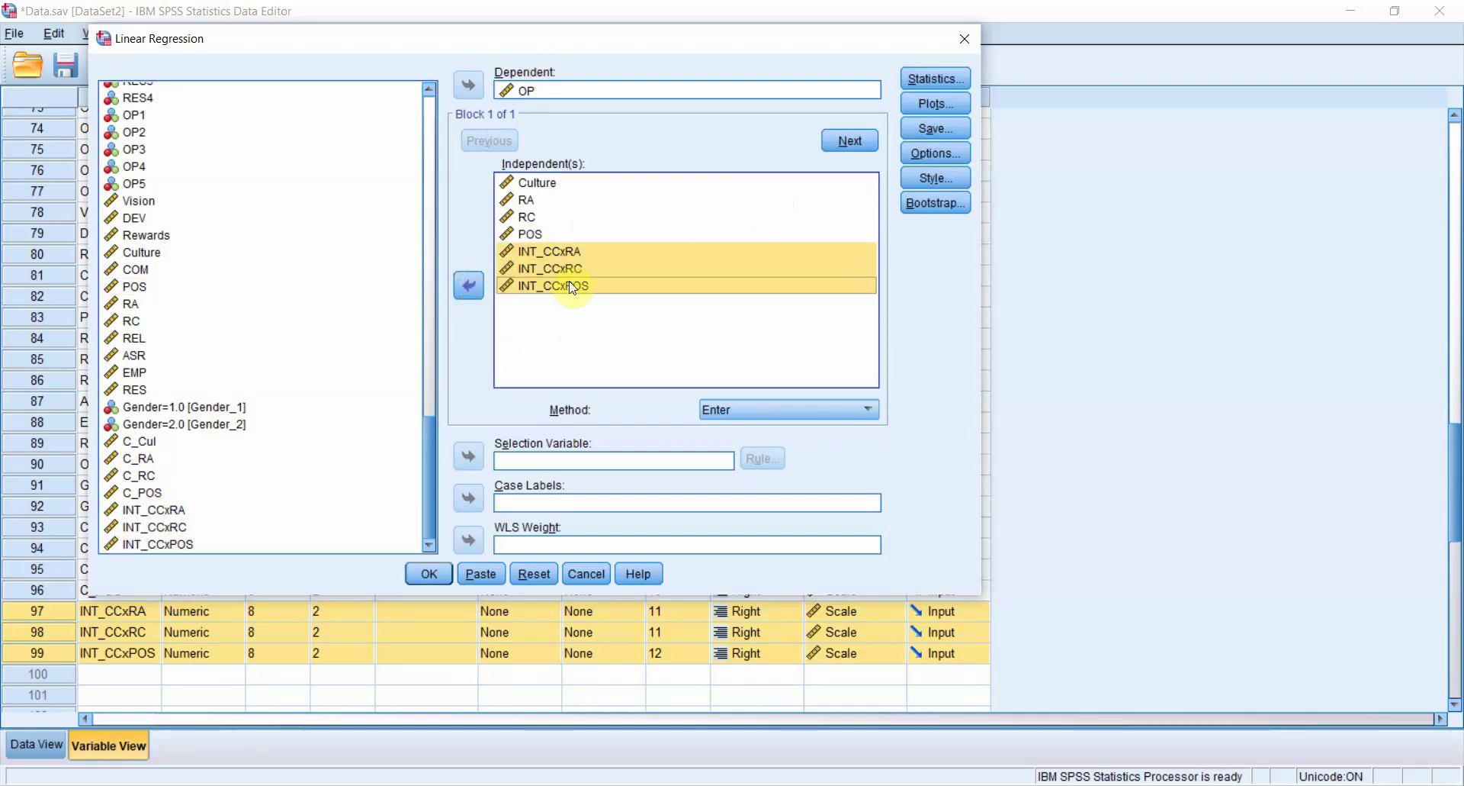
left_click(428, 573)
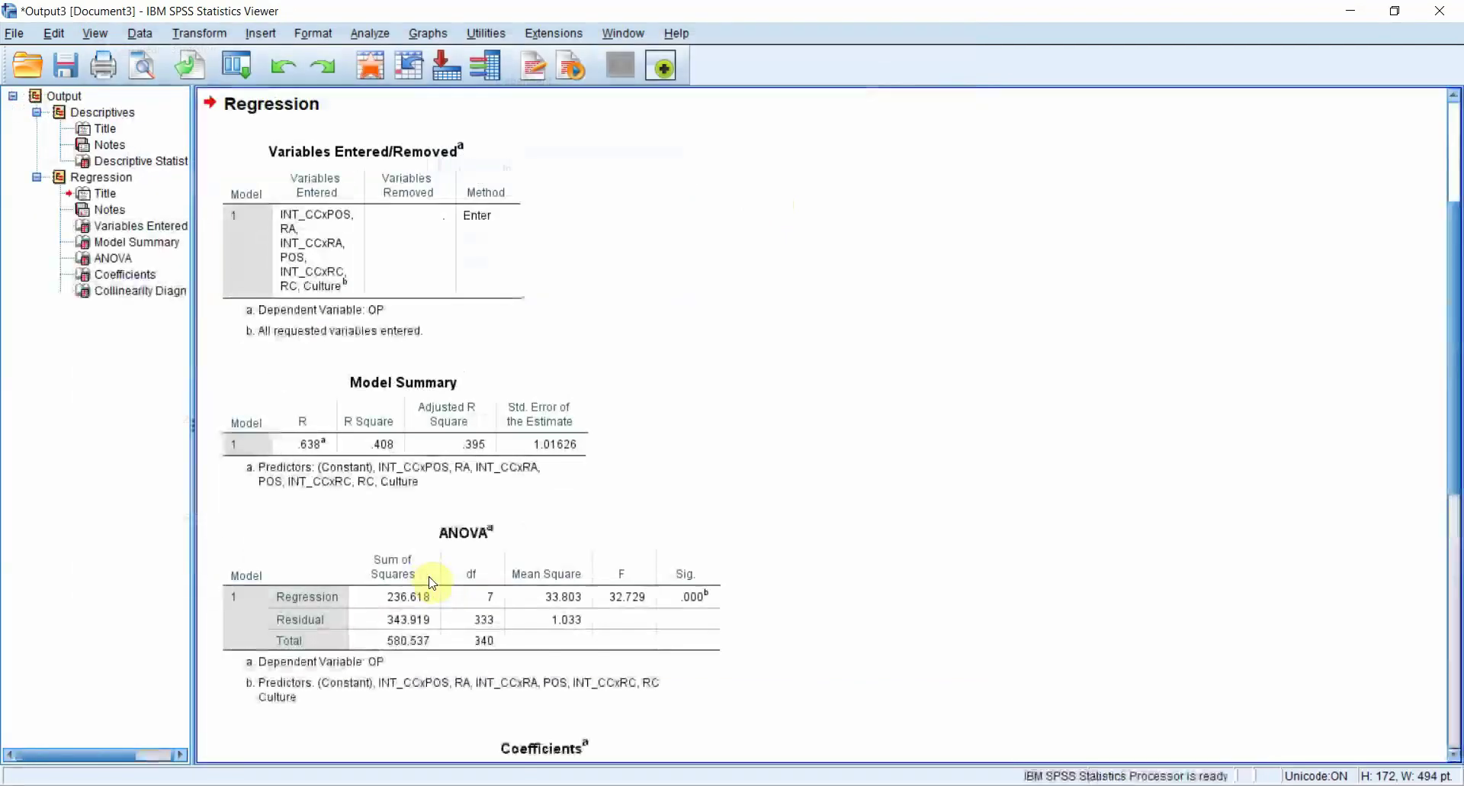
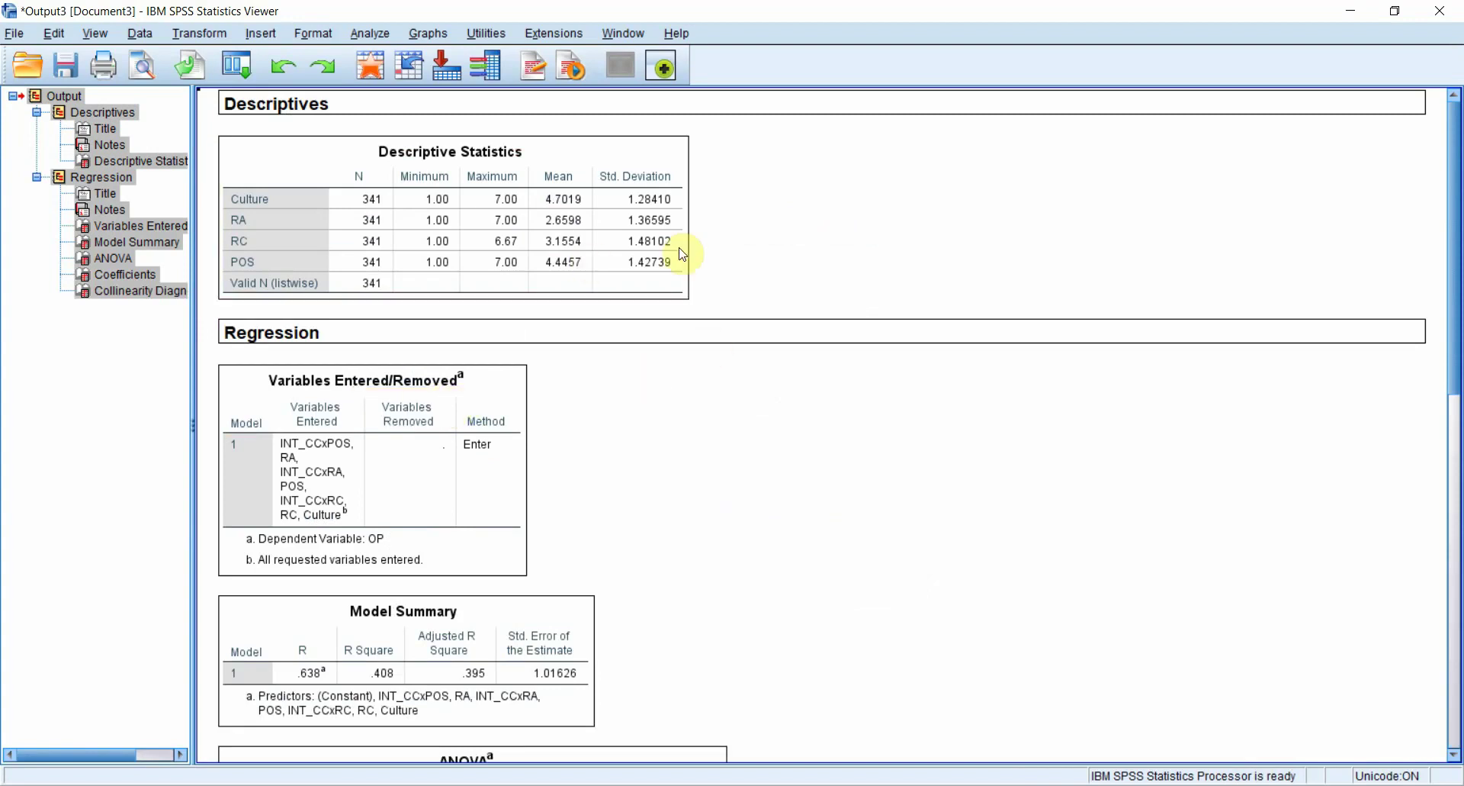
- Delete all output from the Viewer and reopen the Linear Regression setup
key("ctrl+a")
key("Delete")
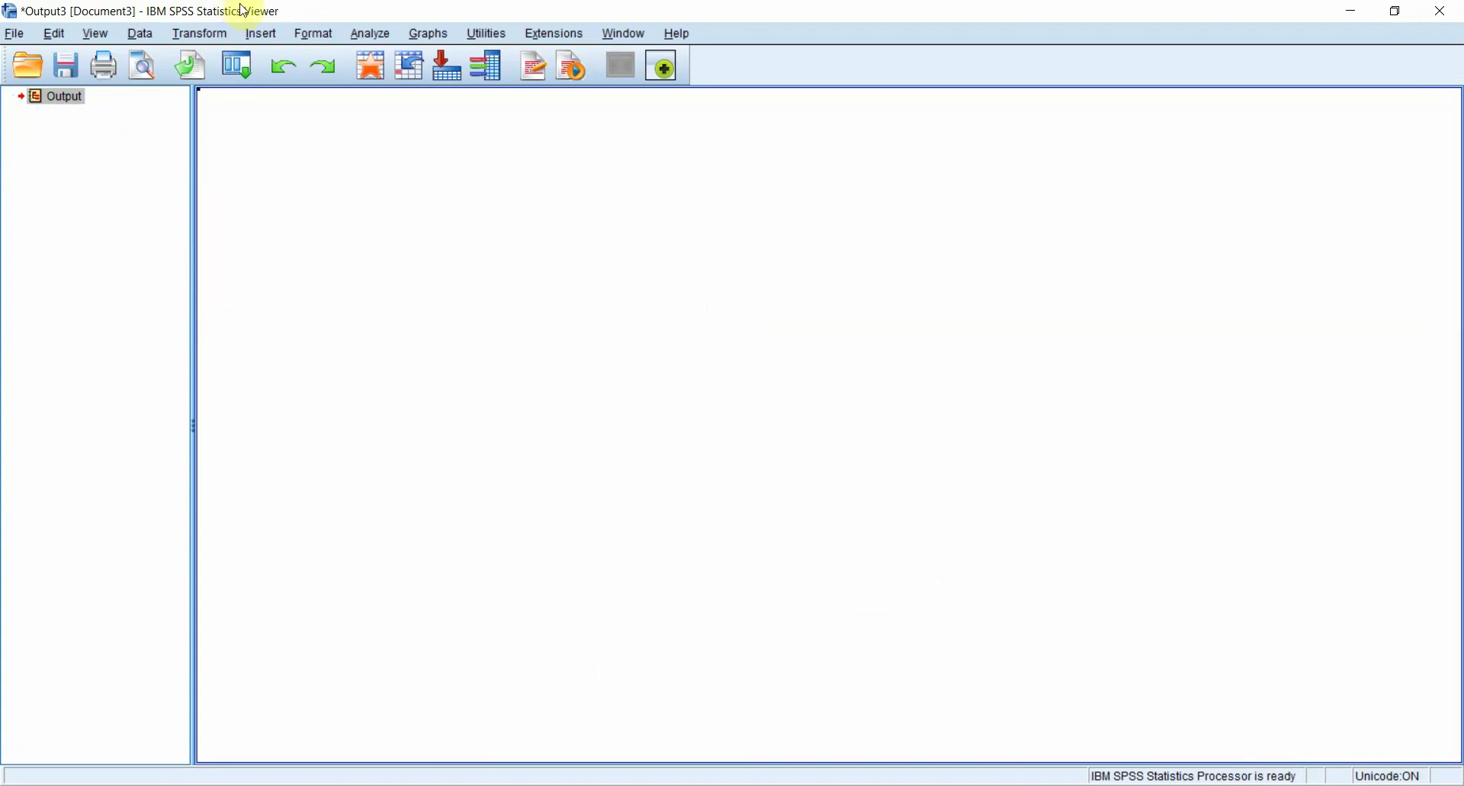
left_click(370, 33)
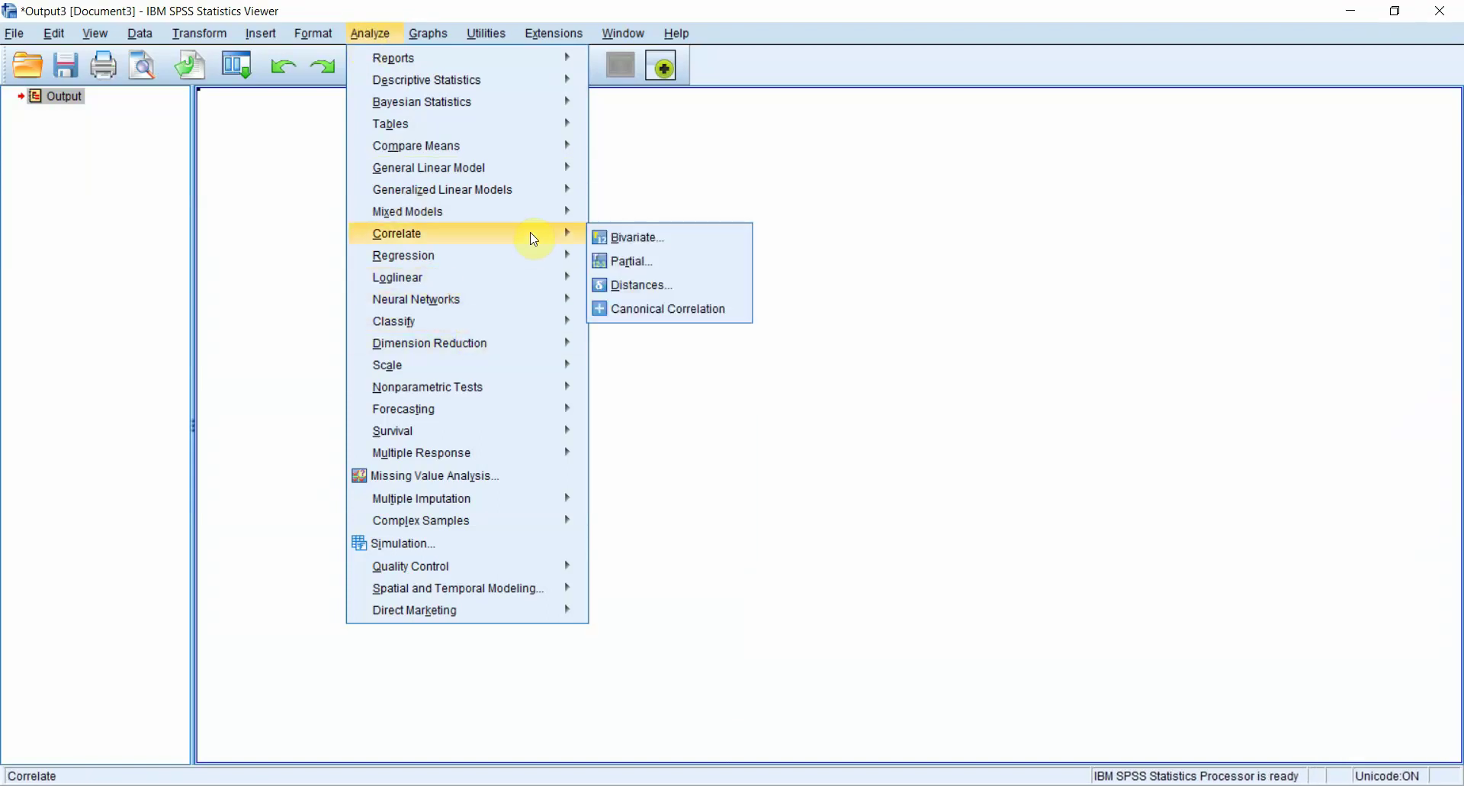
mouse_move(539, 265)
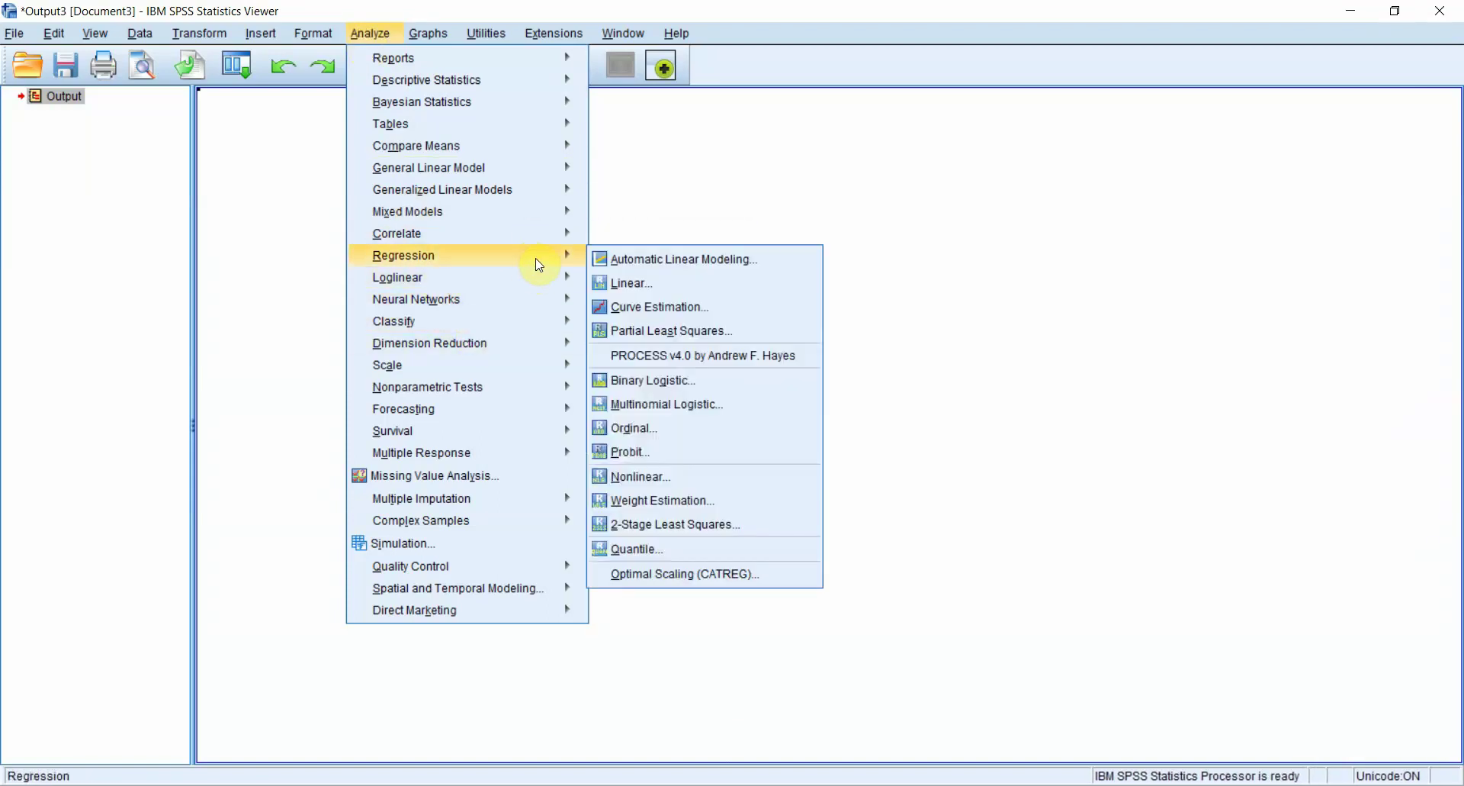
left_click(650, 296)
- Remove INT_CCxPOS and POS from the independent variables, run the regression and check its coefficients
left_click(557, 286)
left_click(469, 286)
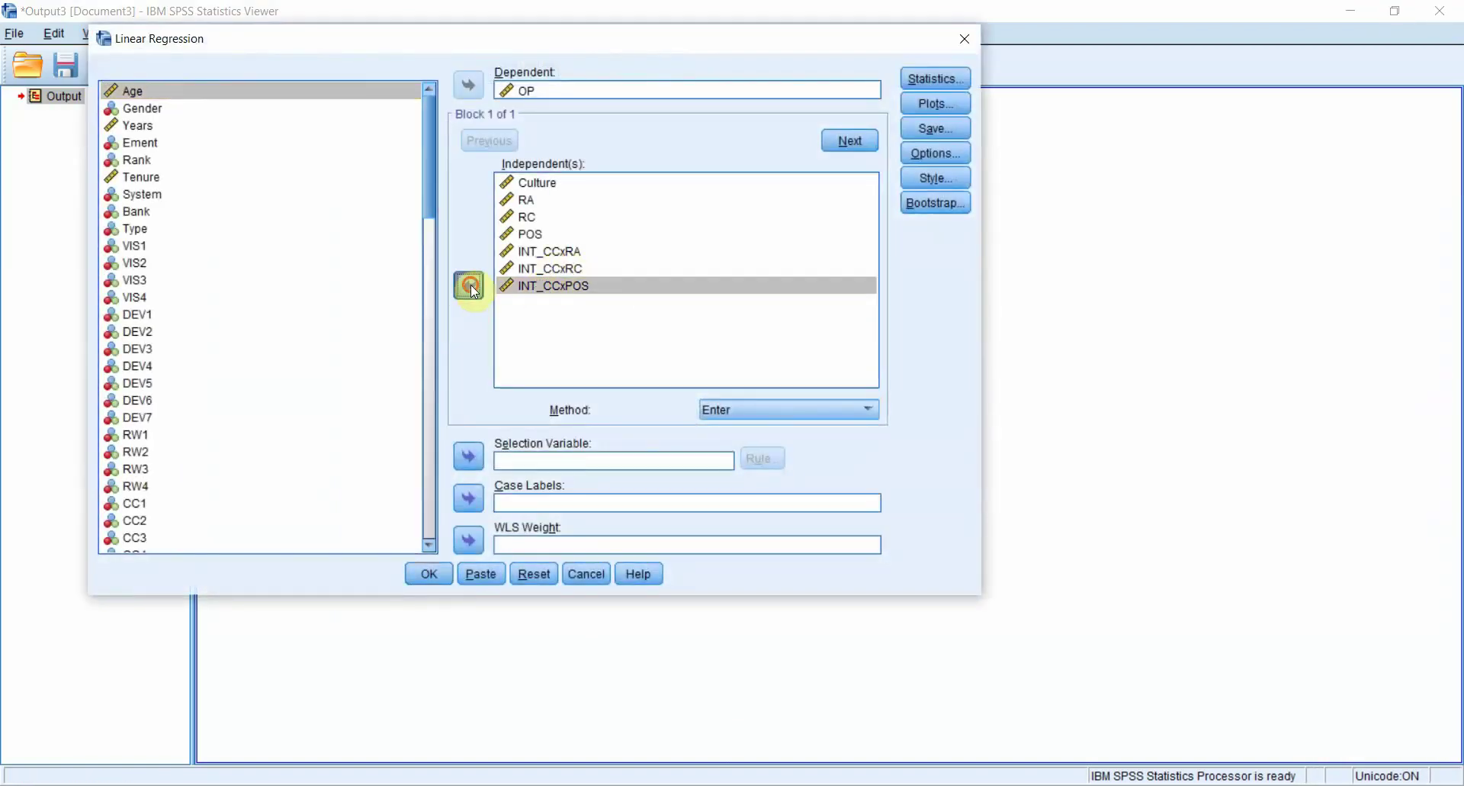
left_click(544, 233)
left_click(469, 286)
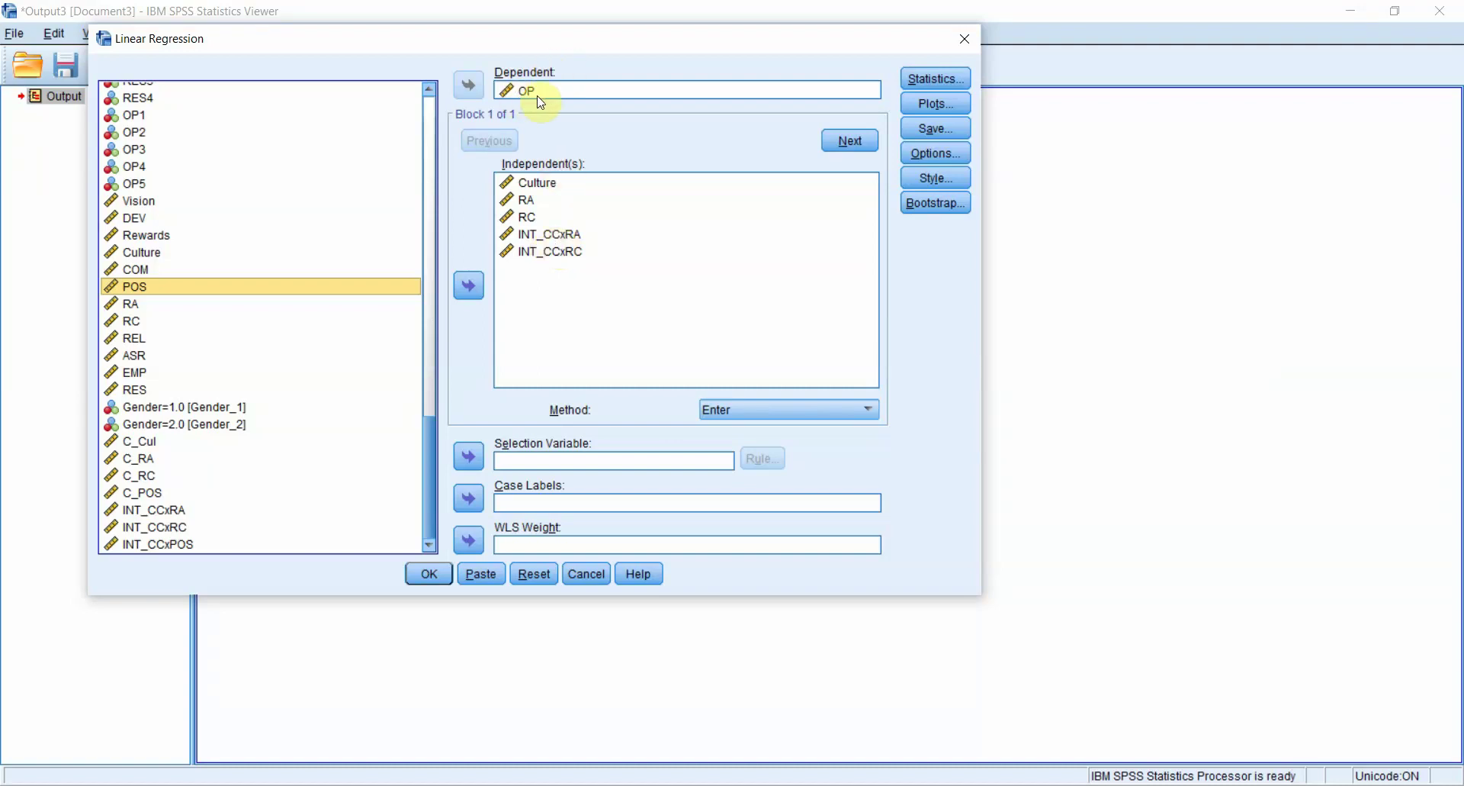
left_click(544, 234)
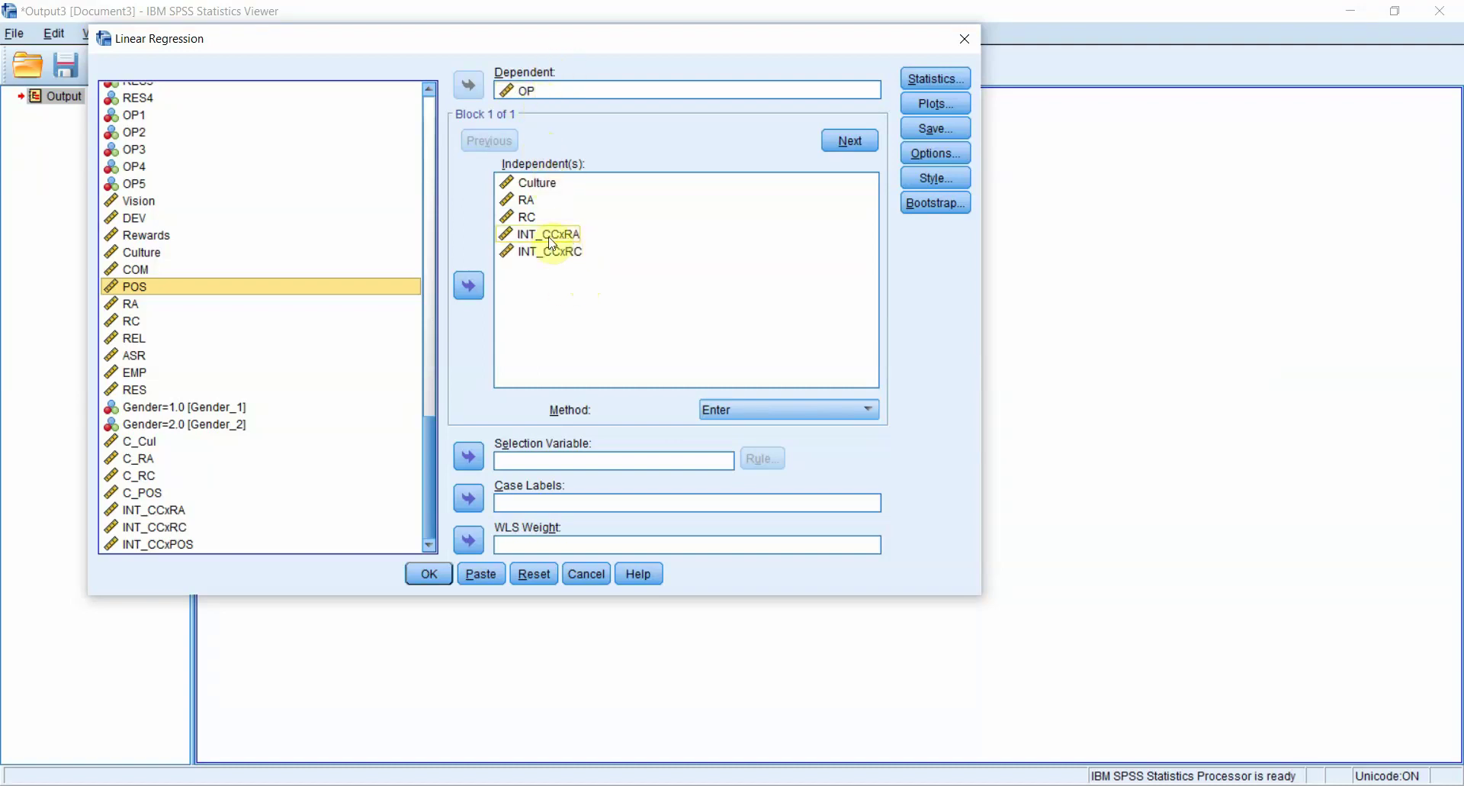
left_click(430, 573)
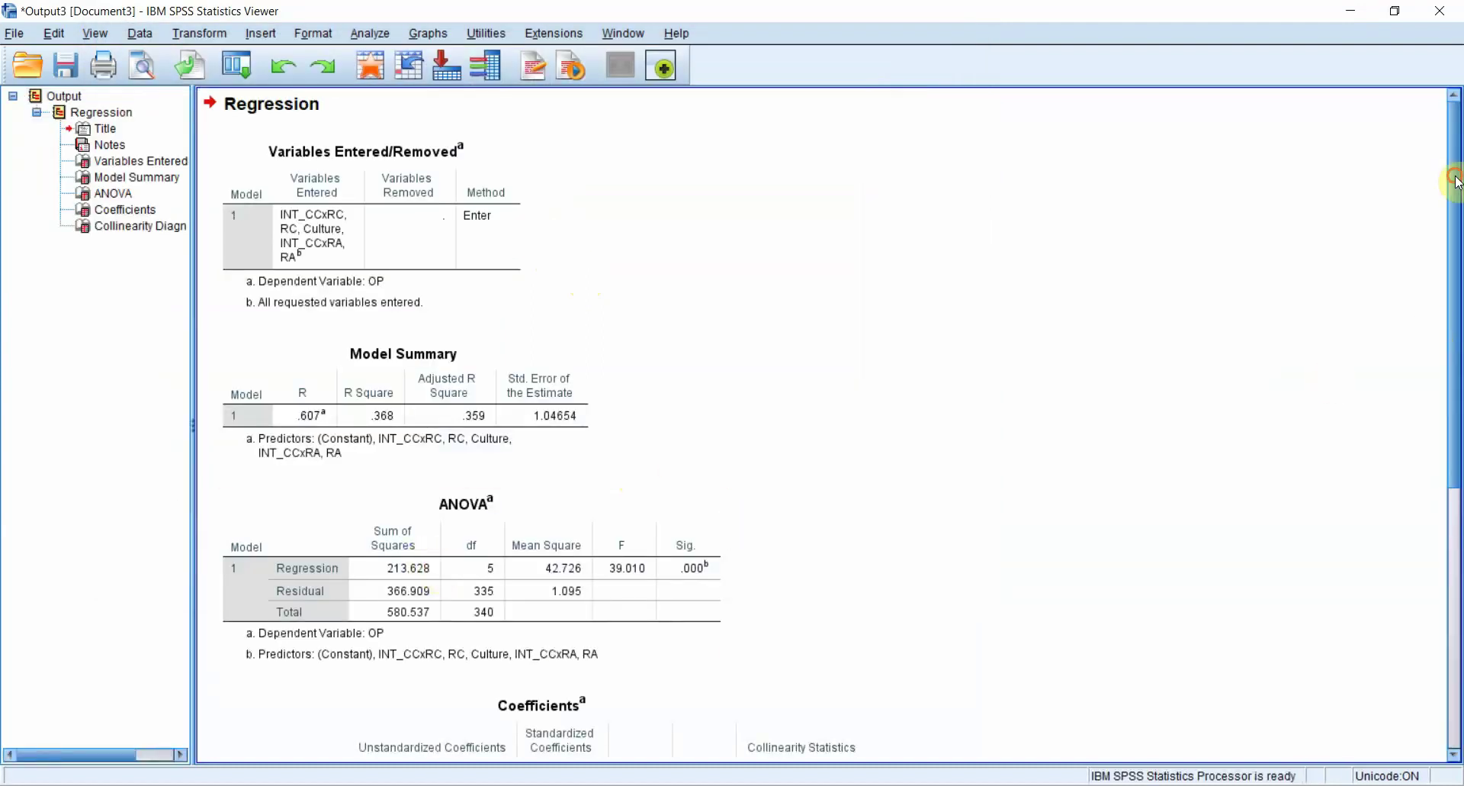
left_click_drag(1456, 181, 1456, 448)
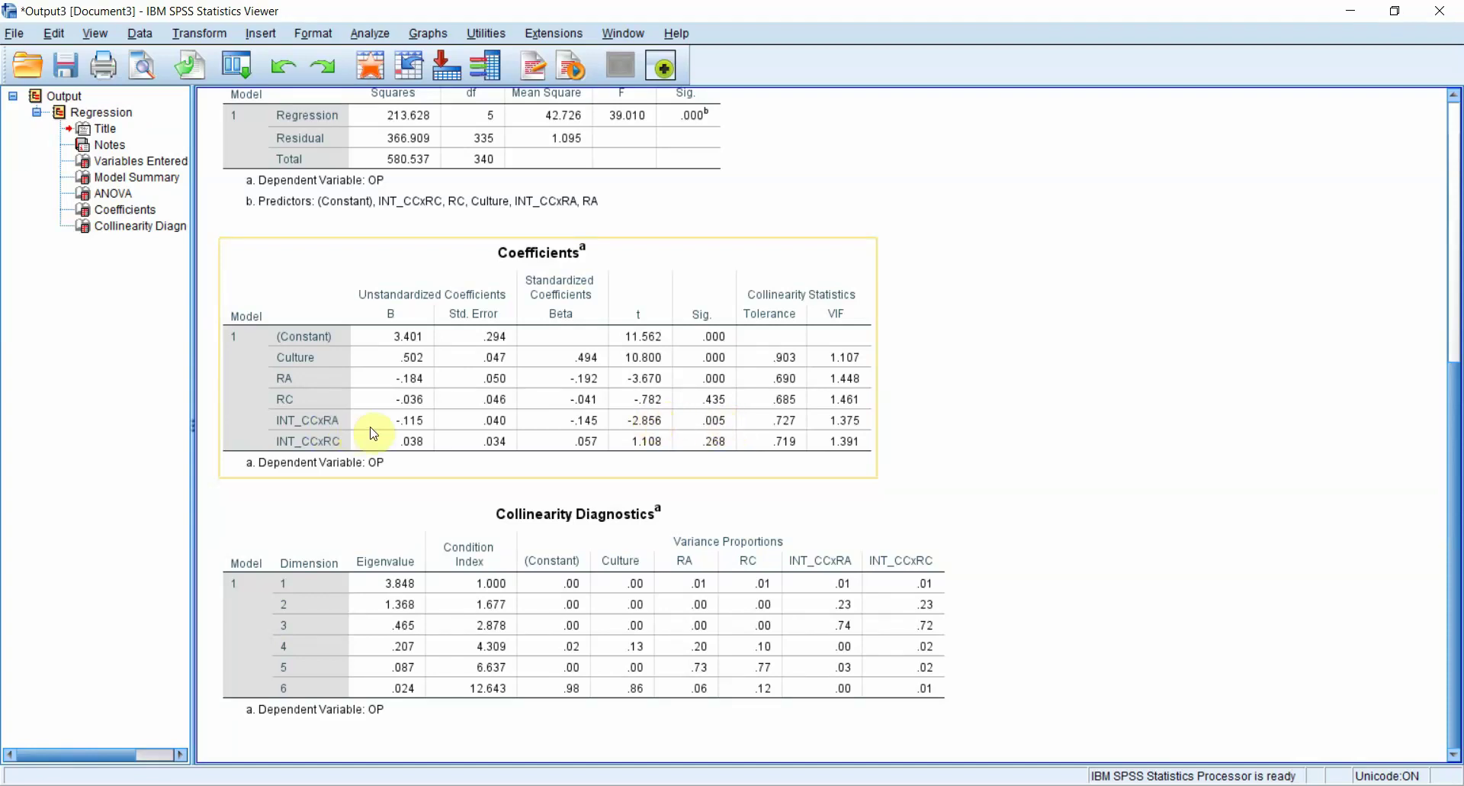
- Open the PROCESS v4.0 regression macro and assign RC as moderator variable Z
left_click(360, 34)
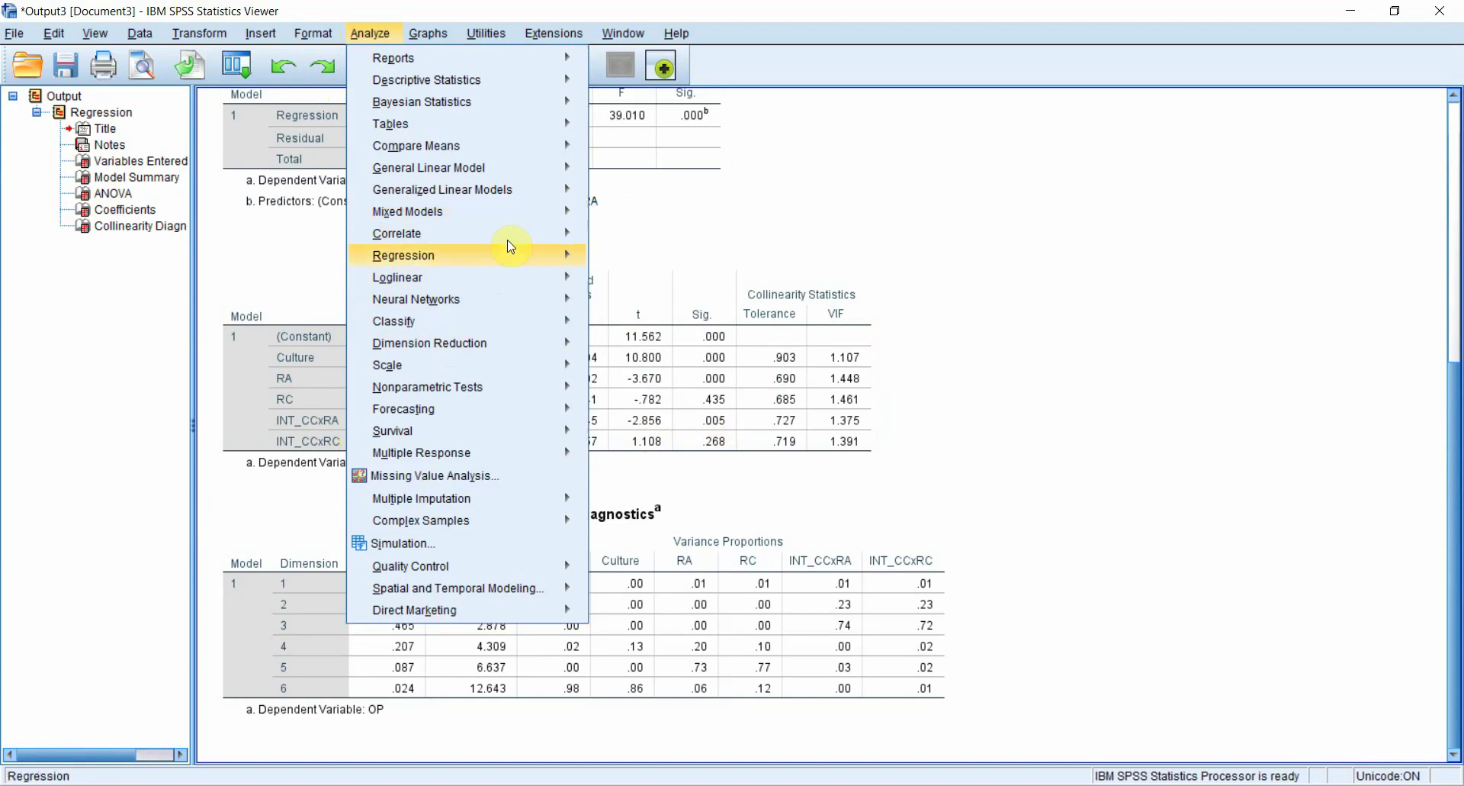
mouse_move(564, 254)
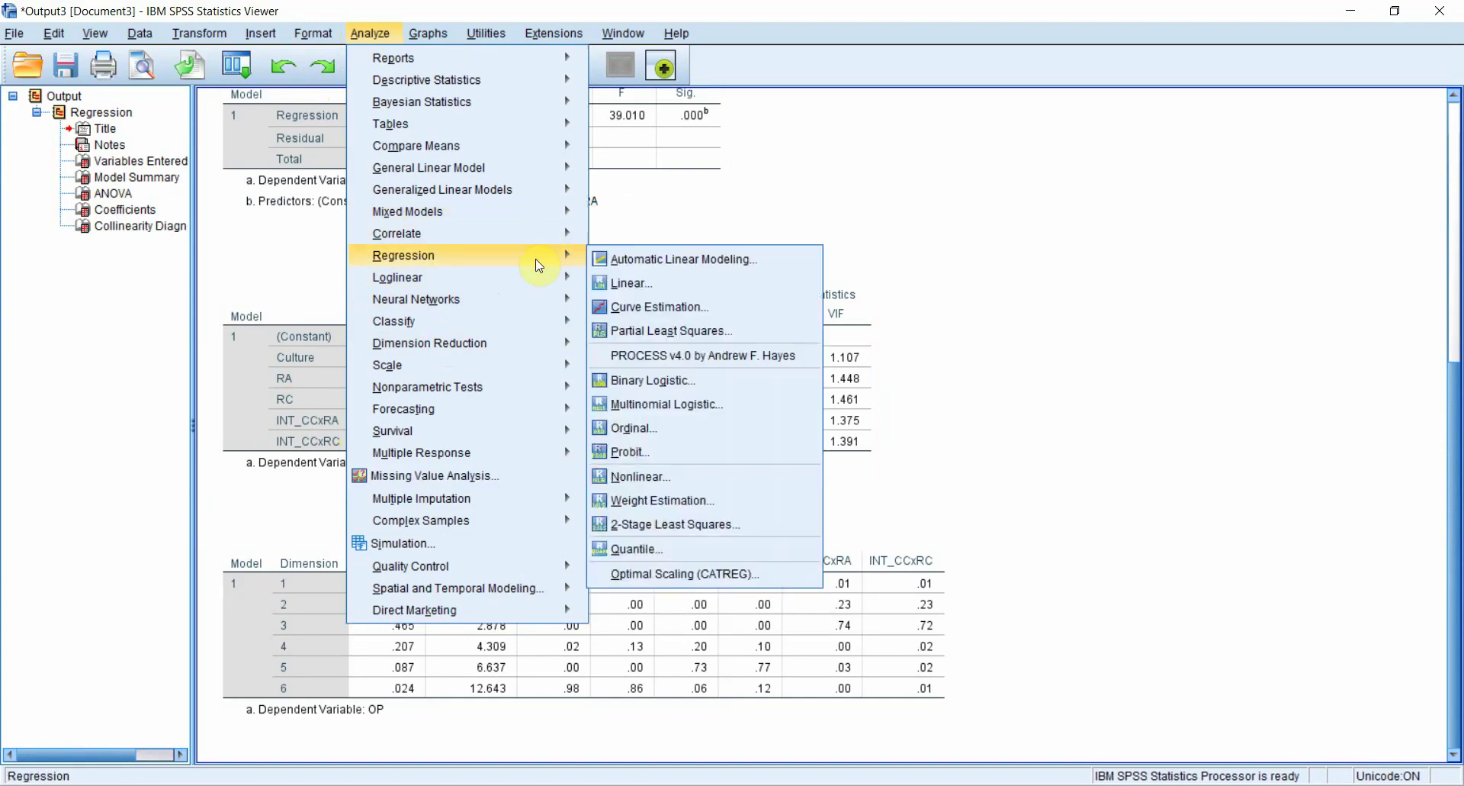
left_click(678, 355)
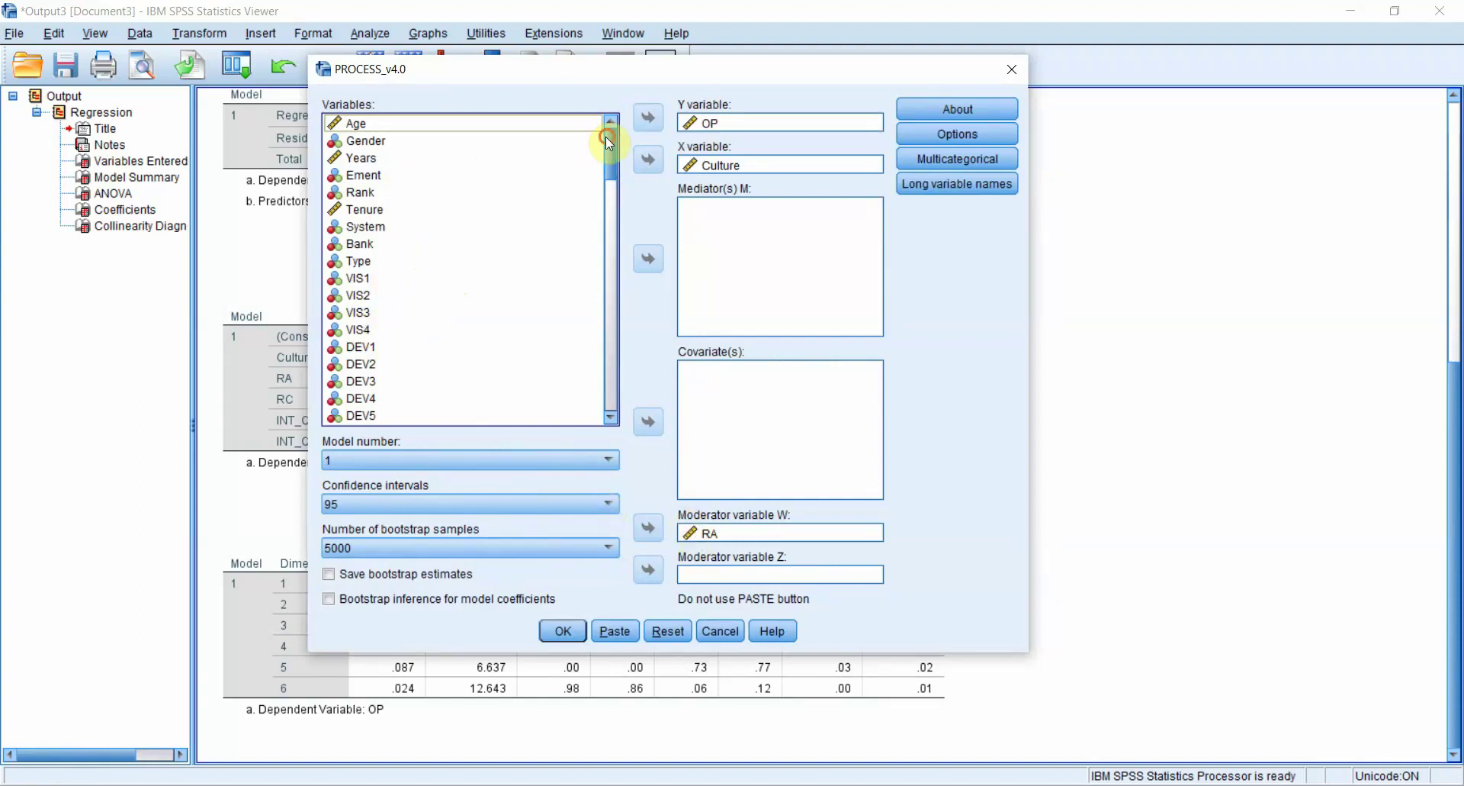
left_click_drag(608, 138, 608, 370)
left_click(353, 200)
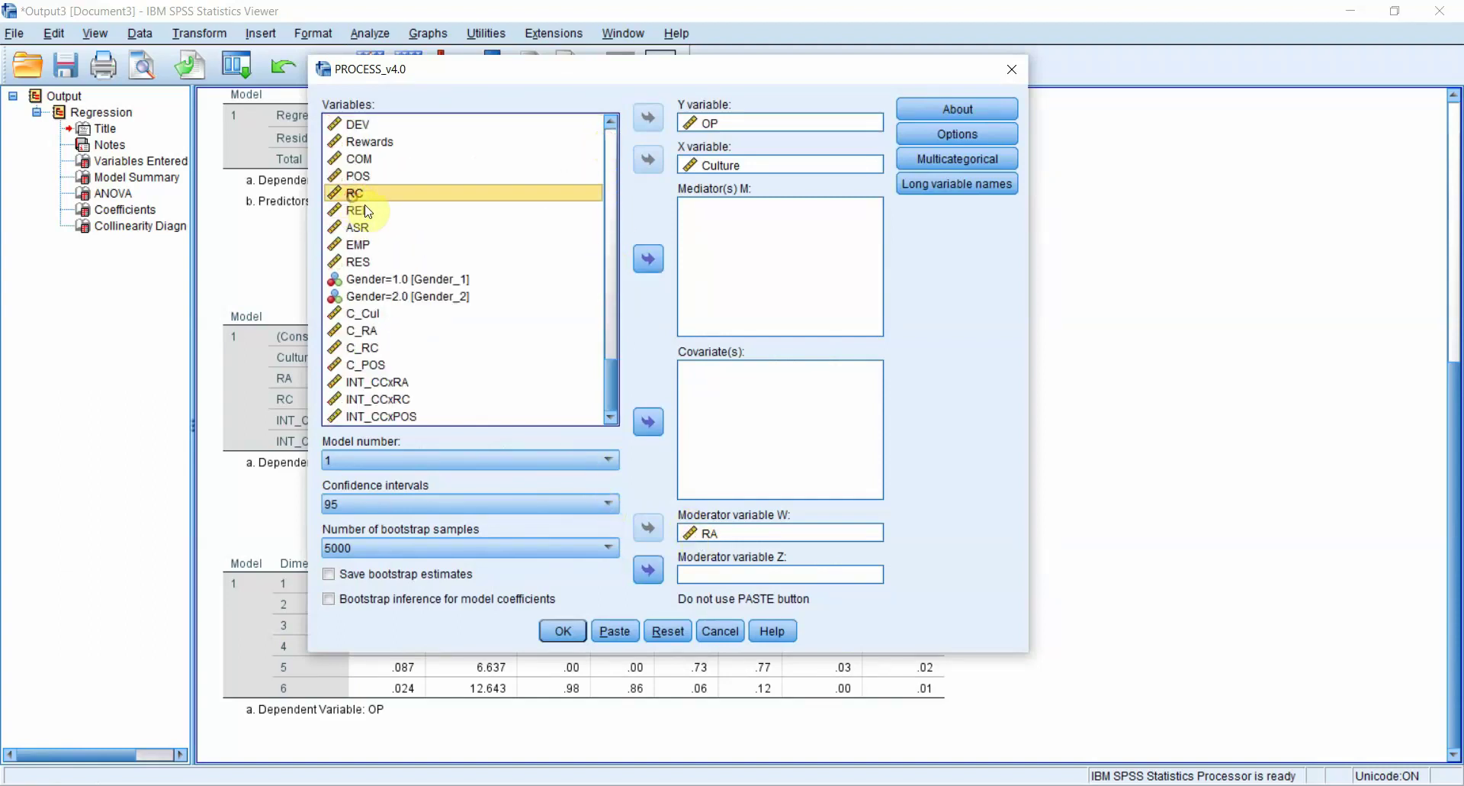
left_click(649, 569)
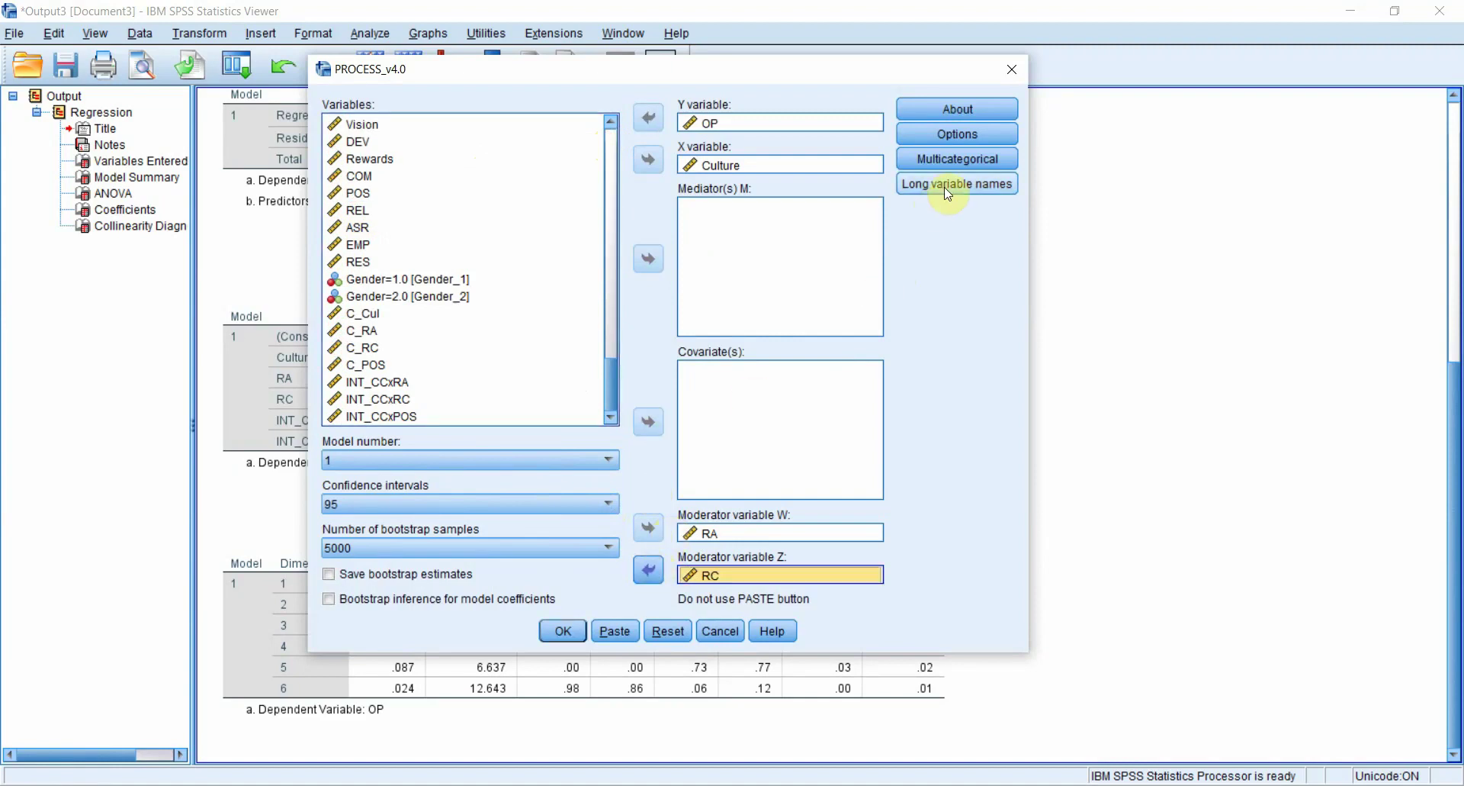
- Accept the PROCESS options with mean centering of only continuous variables, set the model number to 2 and run the analysis
left_click(967, 134)
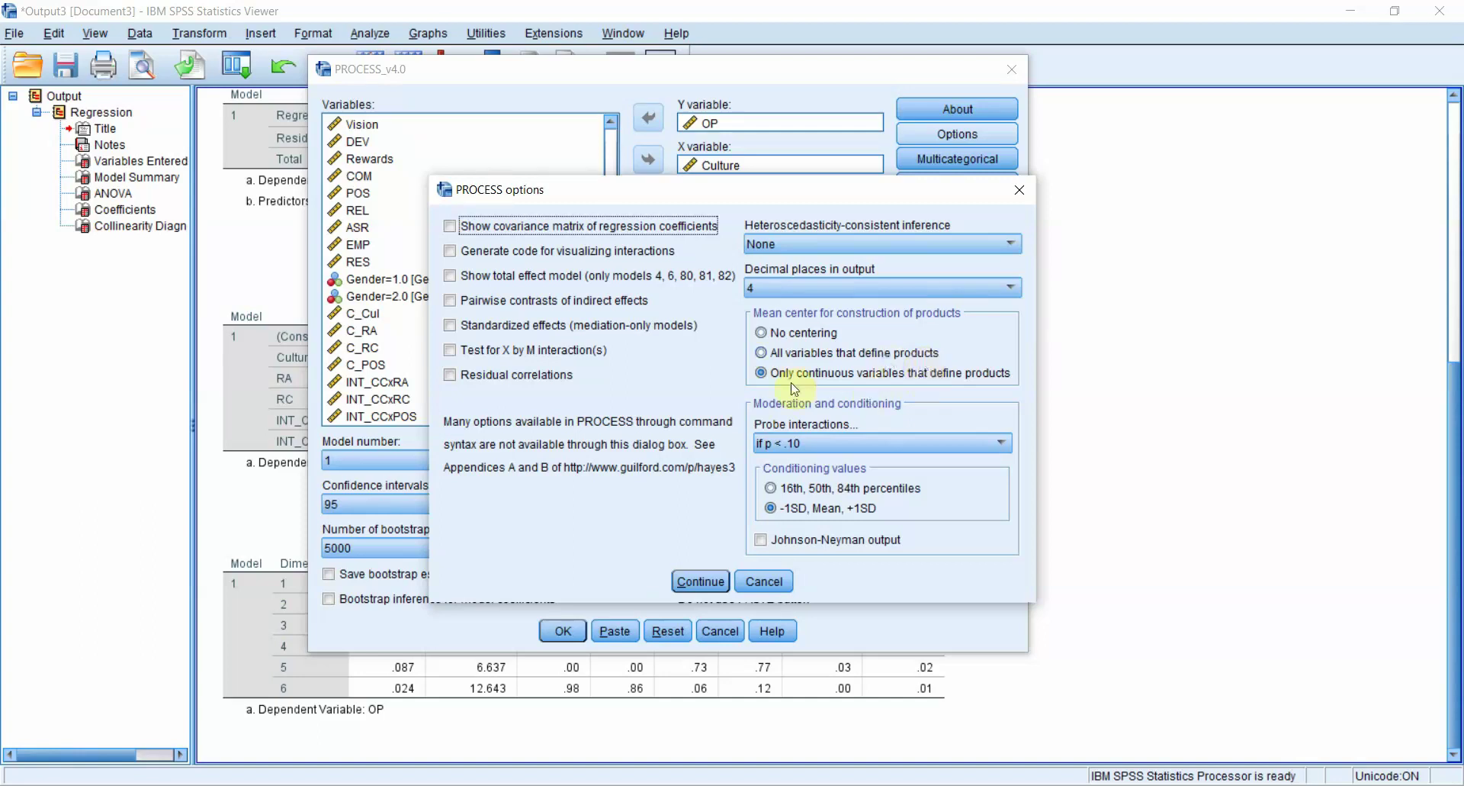
left_click(700, 581)
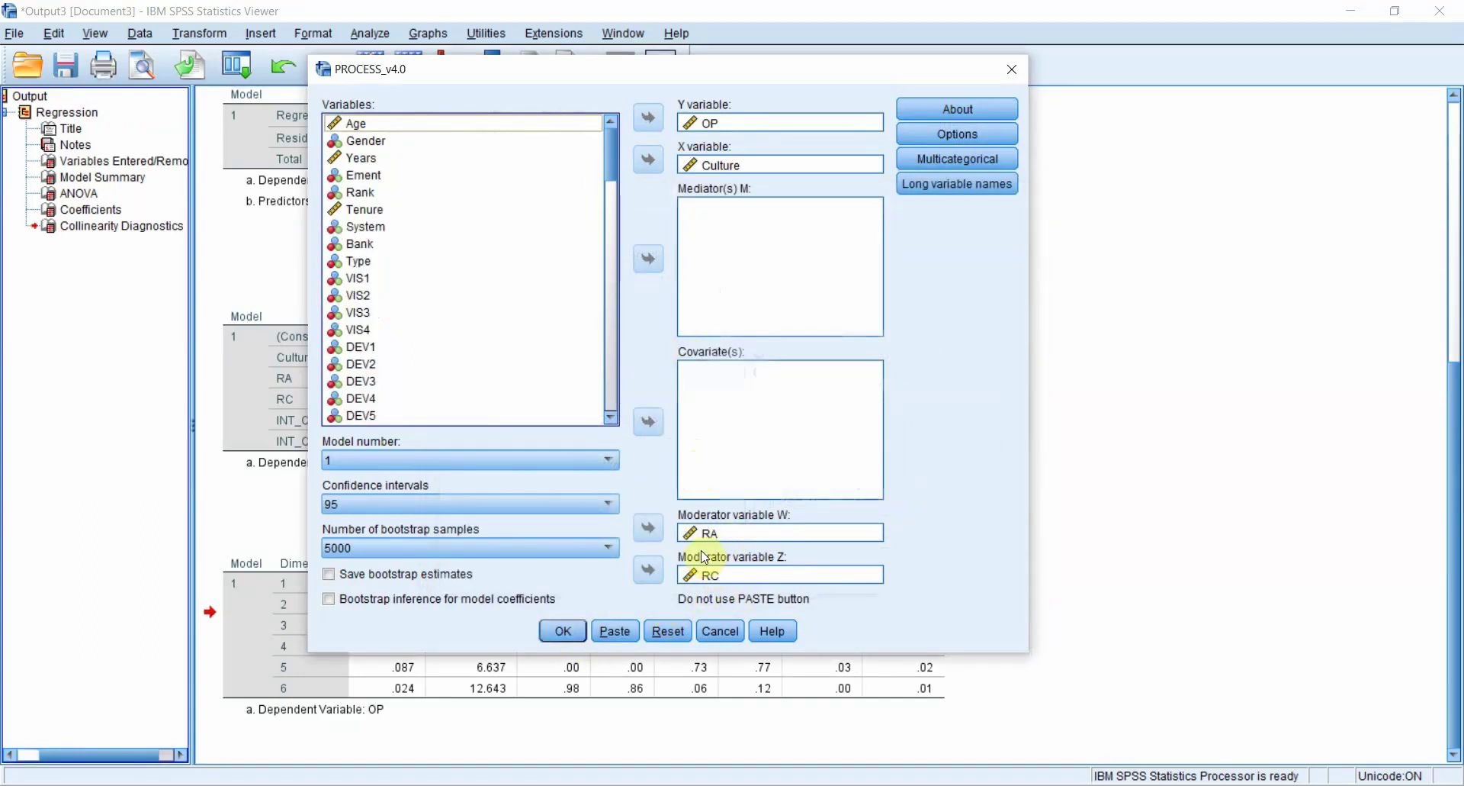
left_click(432, 460)
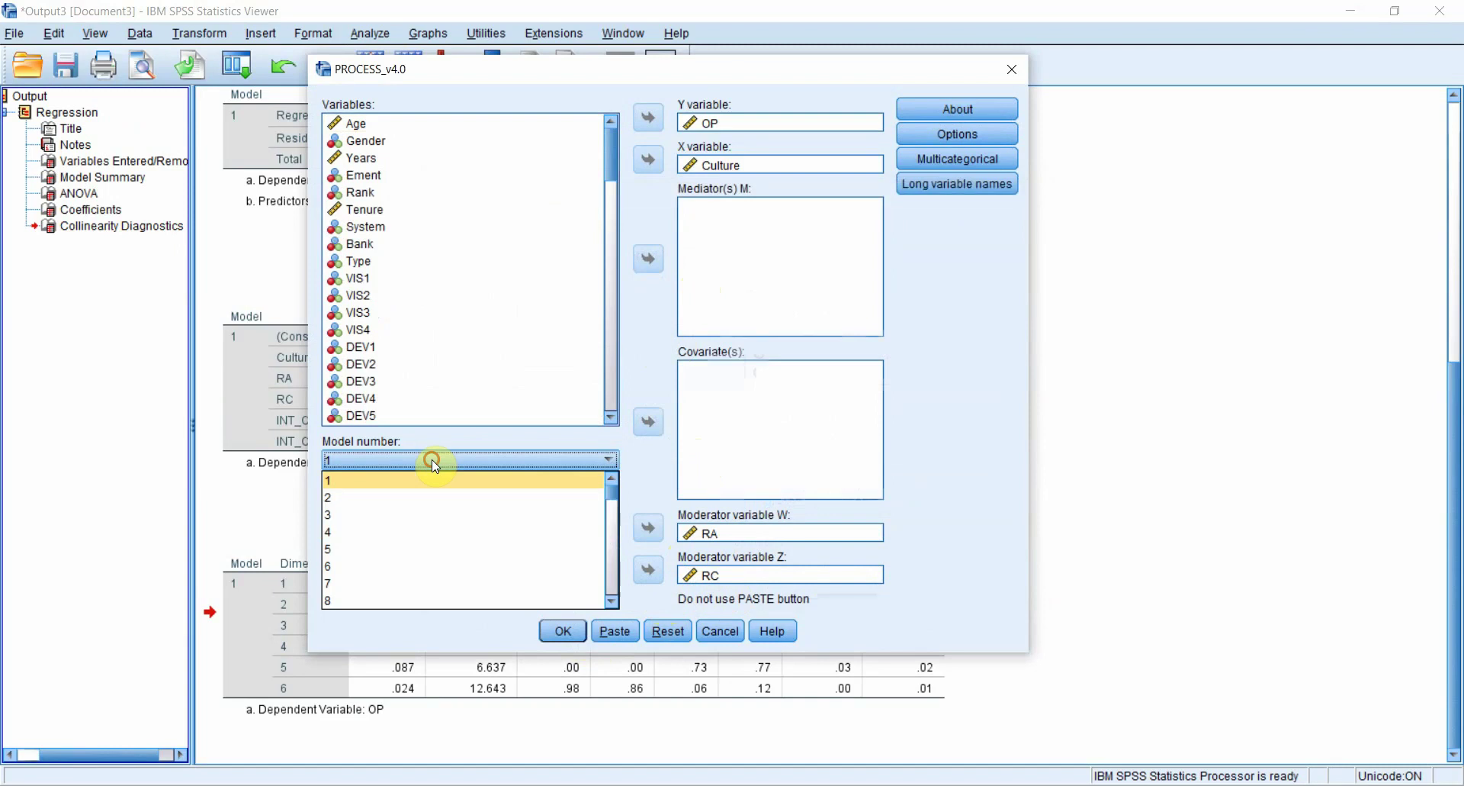
left_click(399, 497)
left_click(562, 633)
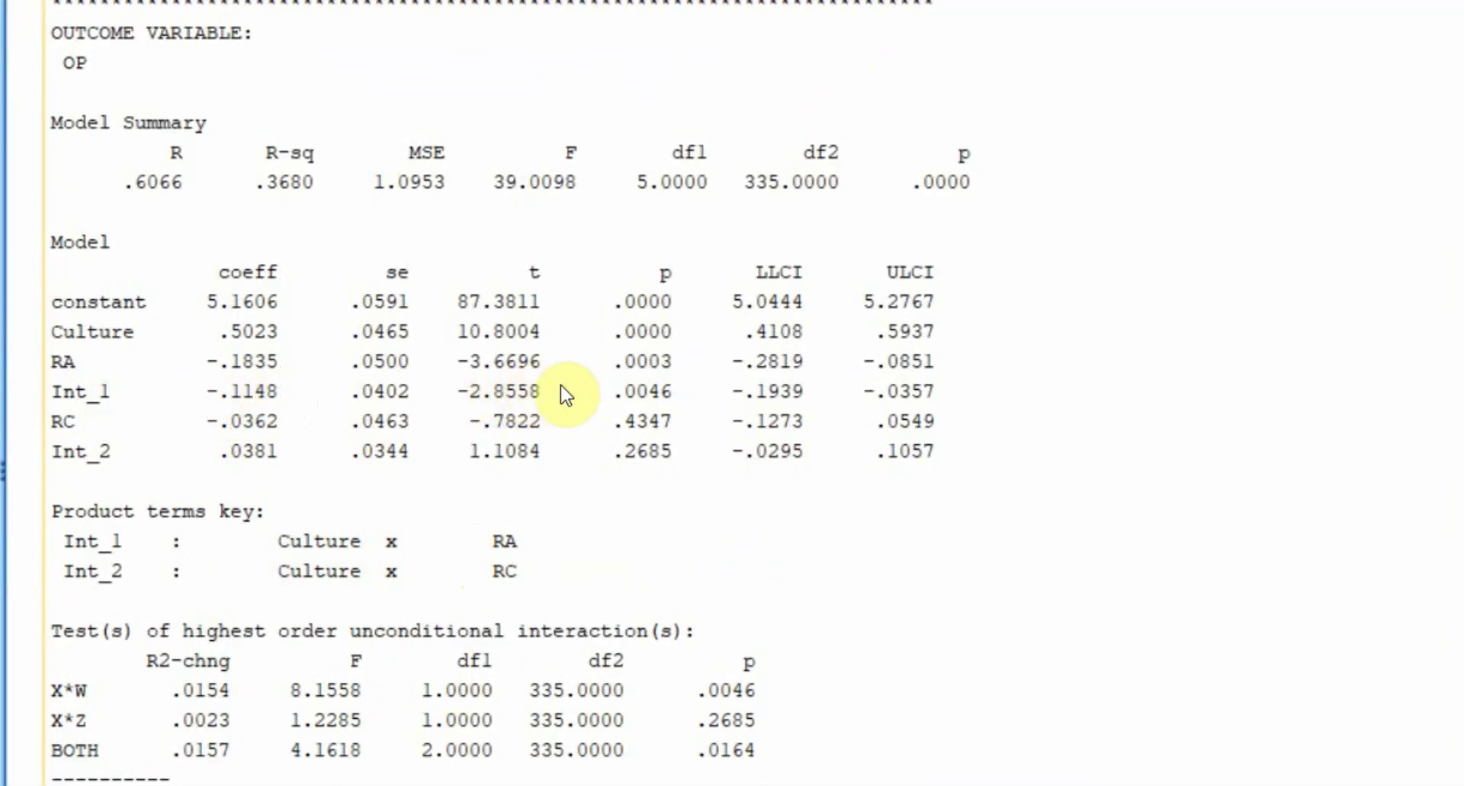
- Examine the PROCESS output, checking the model specification and the coefficients of the Culture x RA and Culture x RC interactions
scroll(602, 393, "up", 15)
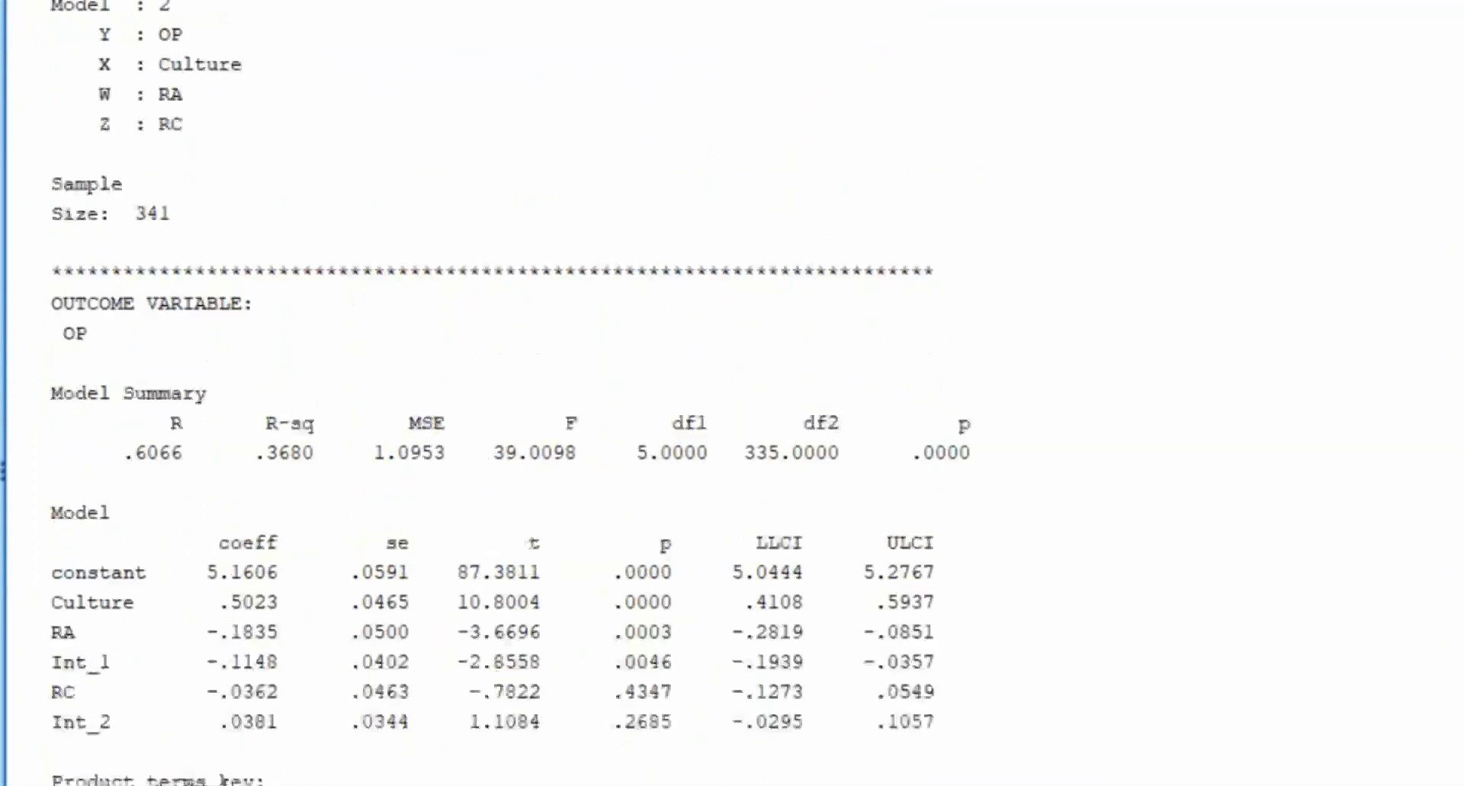
left_click(648, 171)
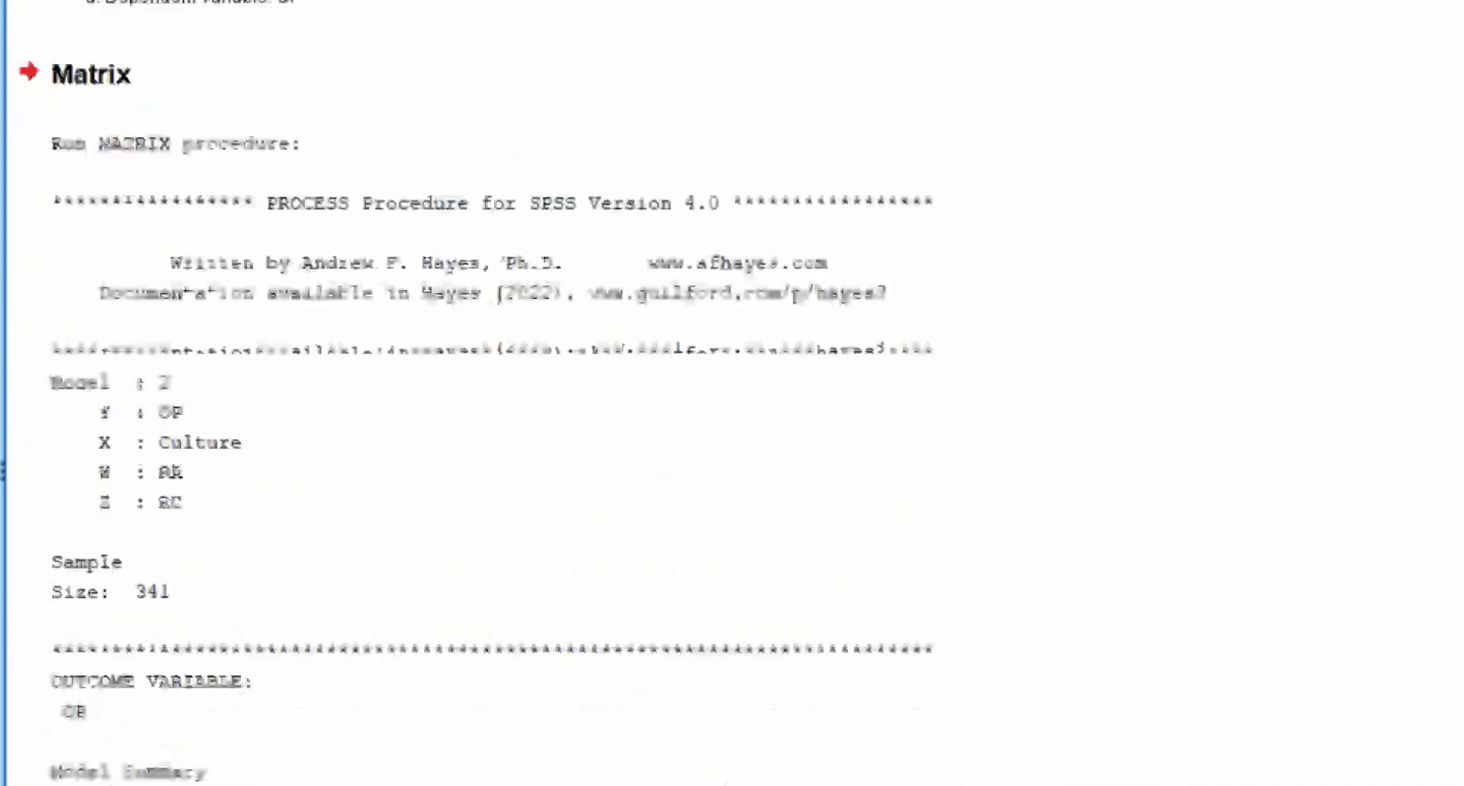
scroll(504, 397, "down", 15)
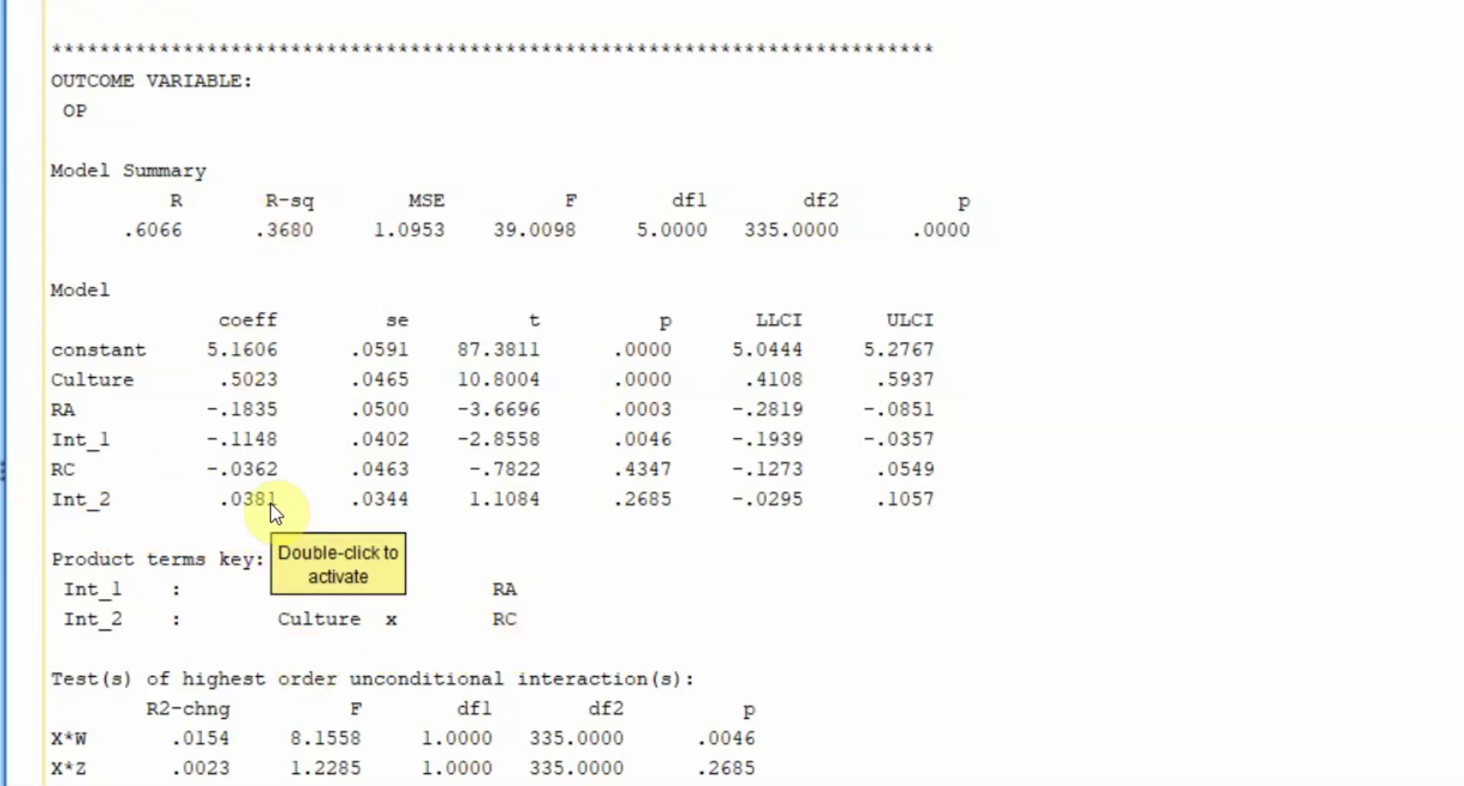
scroll(342, 428, "up", 15)
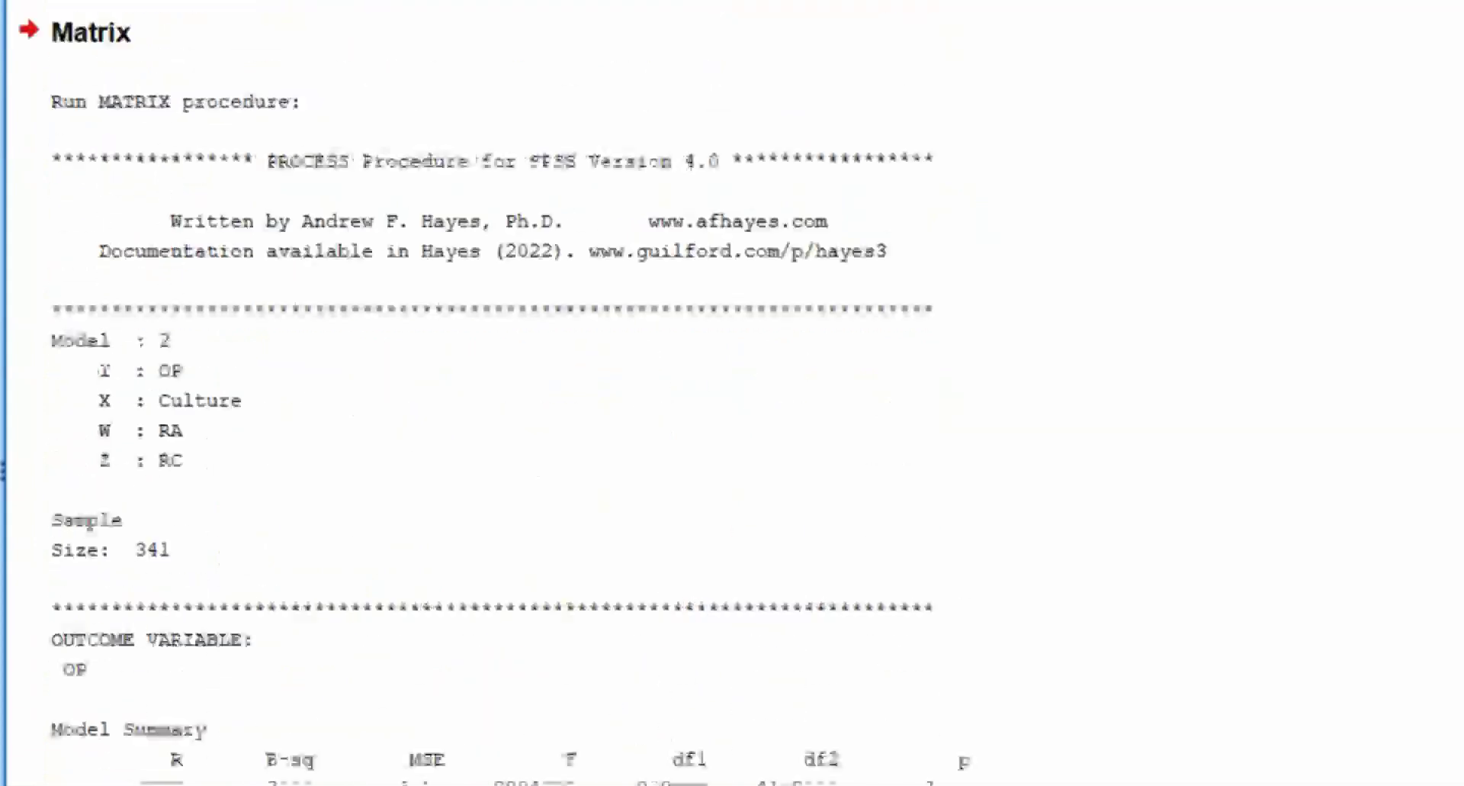